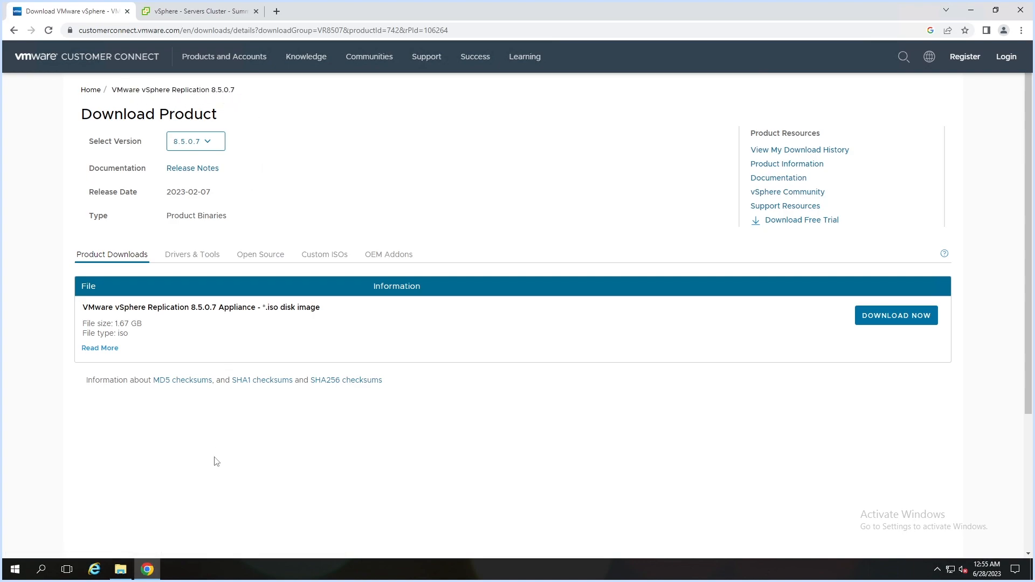
- Locate the five vSphere Replication OVF files in G:\bin, then return to the vSphere Client
{"action": "left_click", "coordinate": [122, 574]}
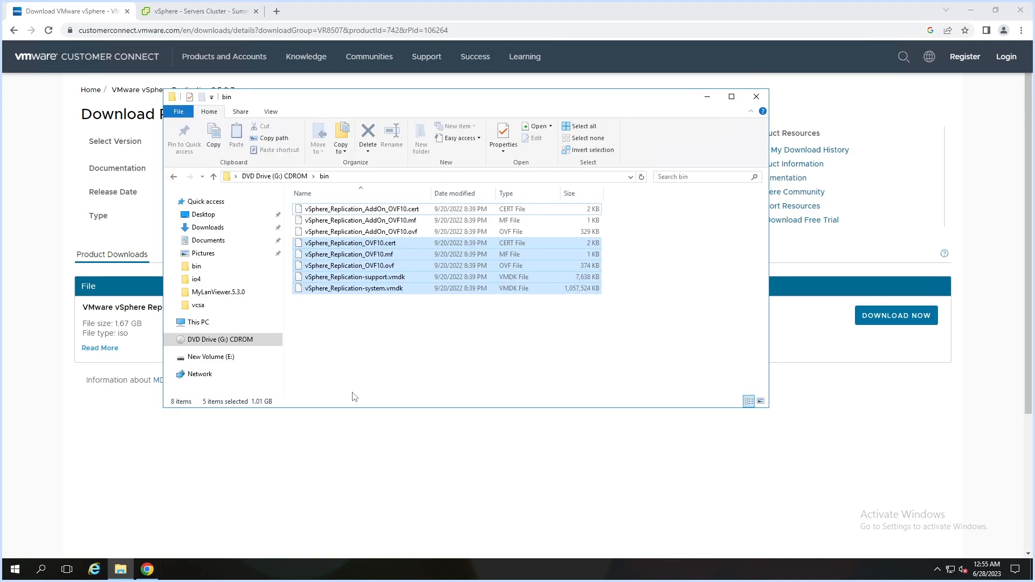
{"action": "left_click", "coordinate": [275, 177]}
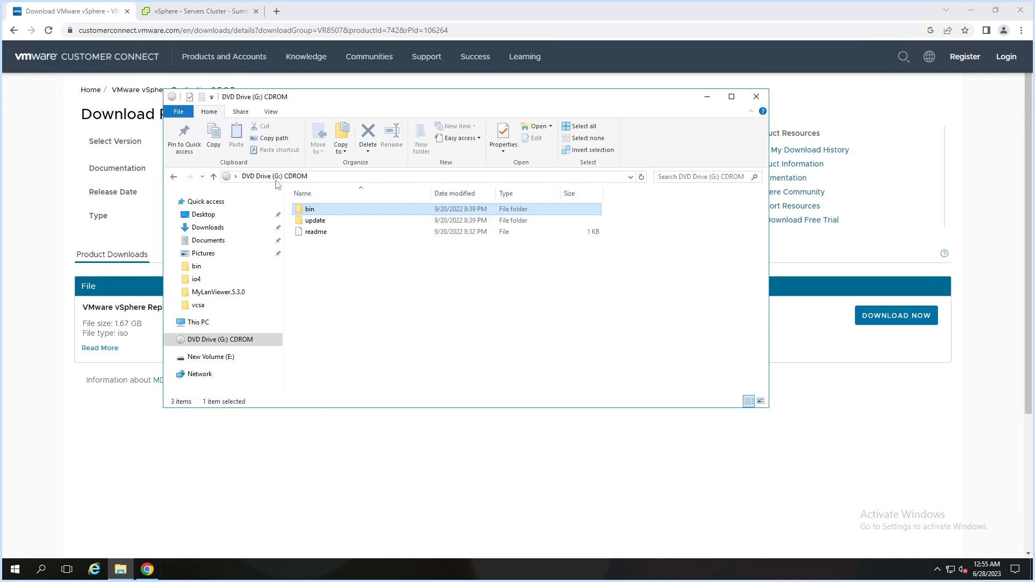
{"action": "double_click", "coordinate": [313, 210]}
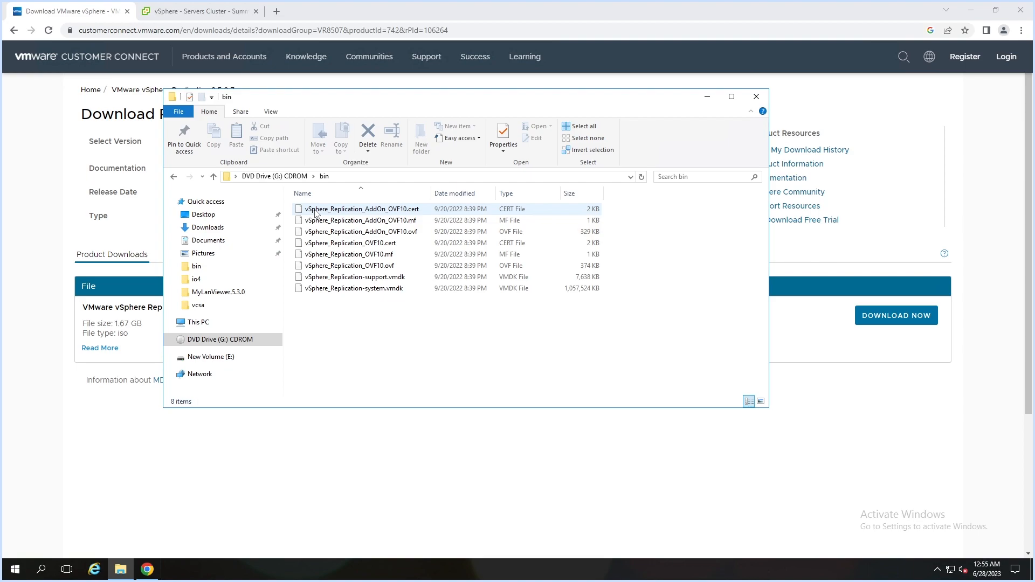
{"action": "left_click_drag", "start_coordinate": [343, 327], "coordinate": [315, 247]}
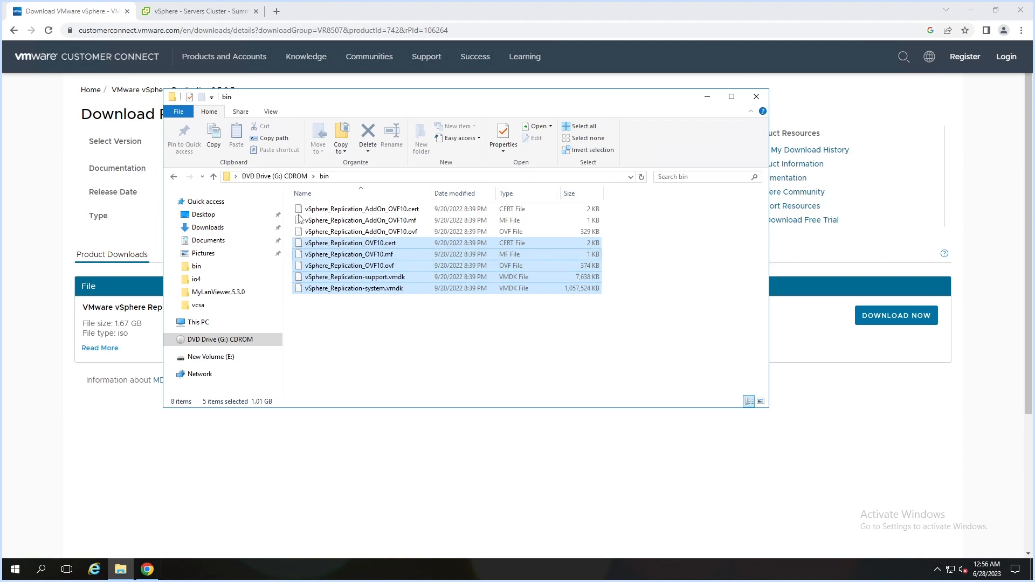
{"action": "left_click", "coordinate": [194, 11]}
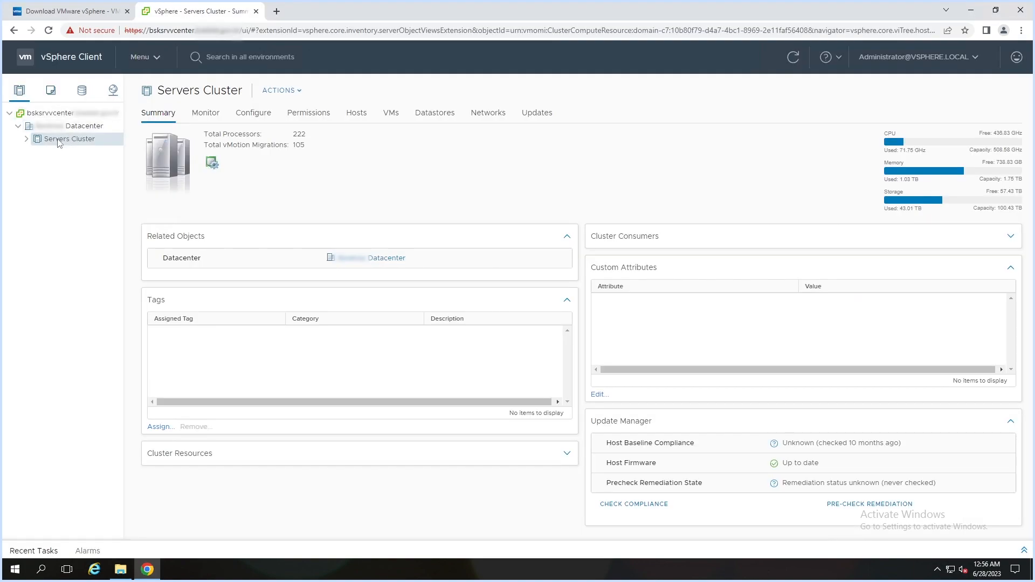
- Start an OVF template deployment on Servers Cluster using the five local OVF files from G:\bin
{"action": "right_click", "coordinate": [60, 143]}
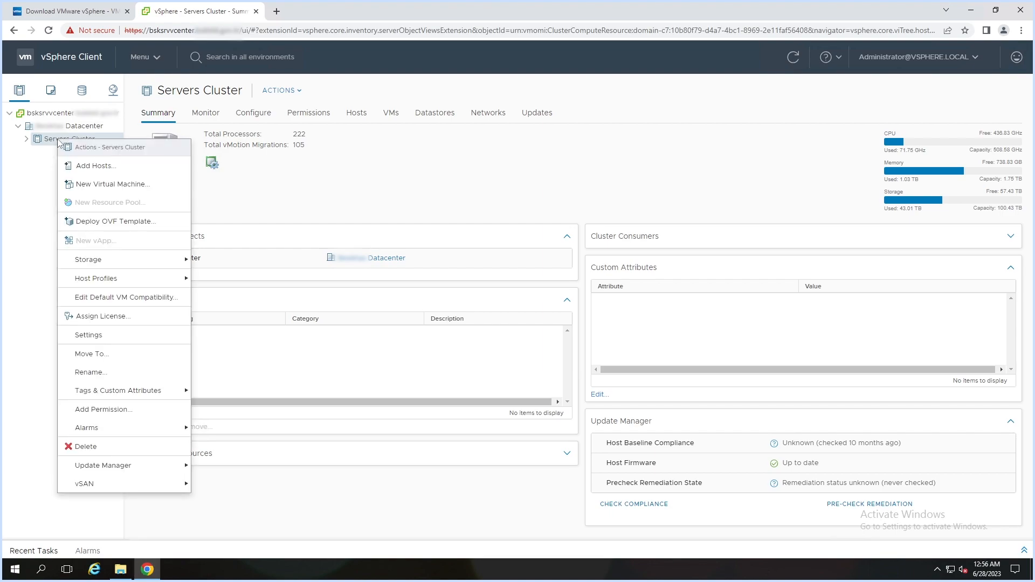
{"action": "left_click", "coordinate": [111, 222]}
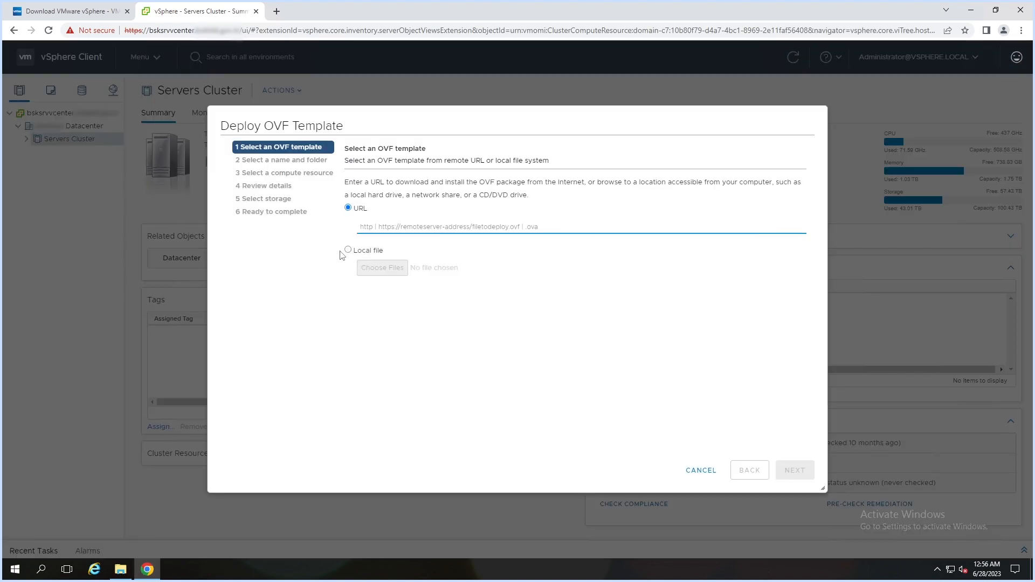
{"action": "left_click", "coordinate": [348, 250]}
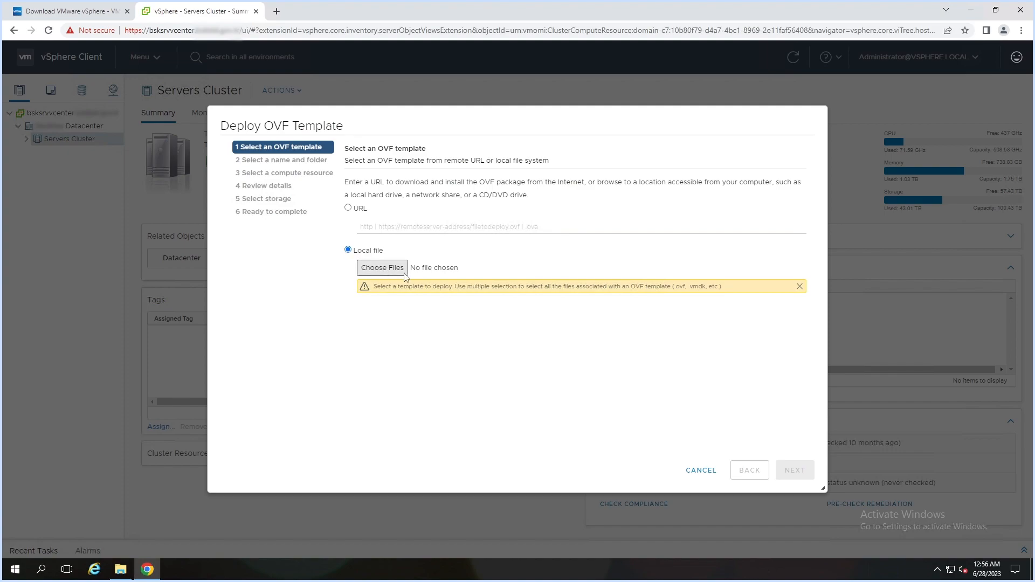
{"action": "left_click", "coordinate": [391, 271]}
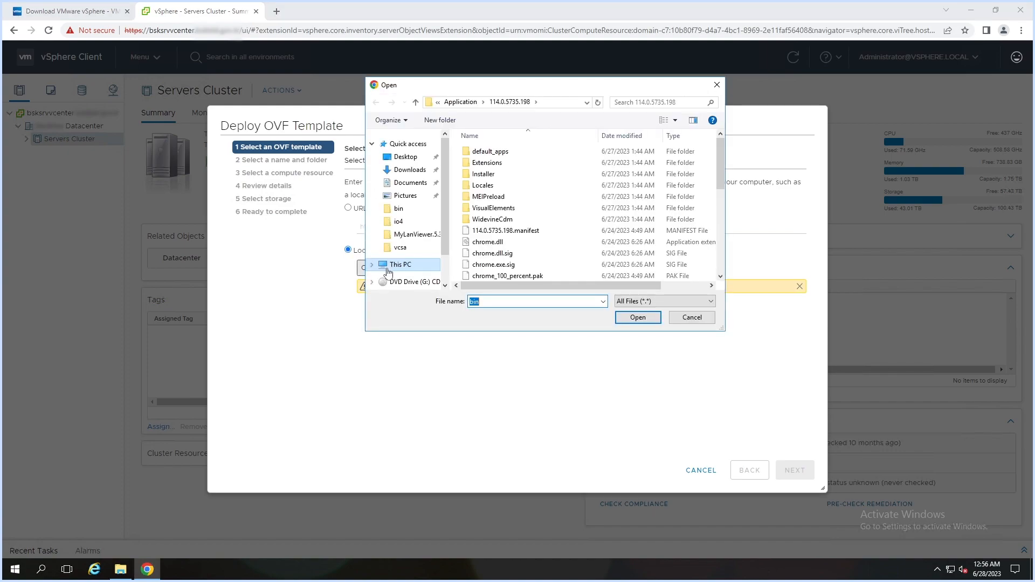
{"action": "left_click", "coordinate": [406, 284]}
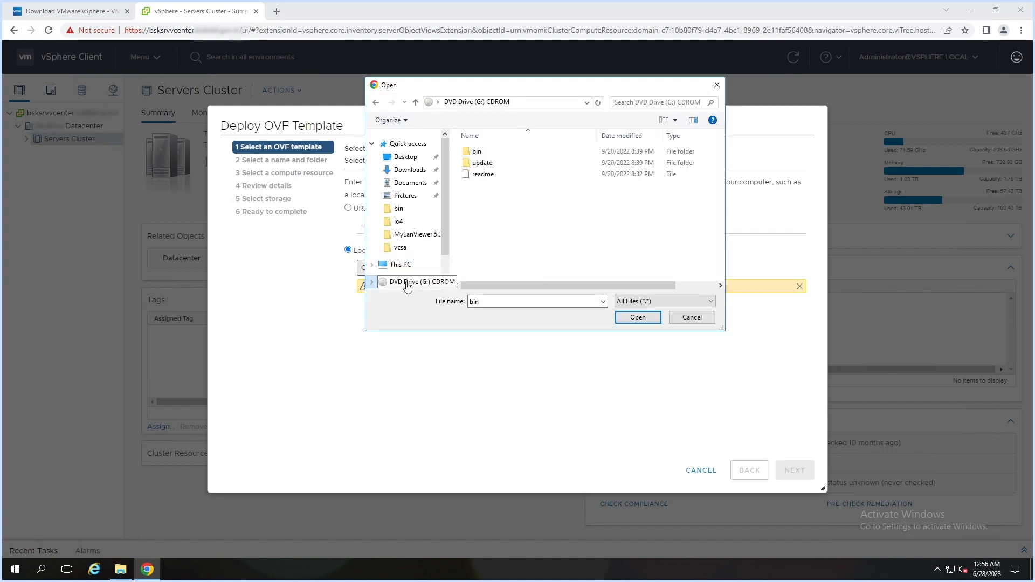
{"action": "double_click", "coordinate": [479, 155]}
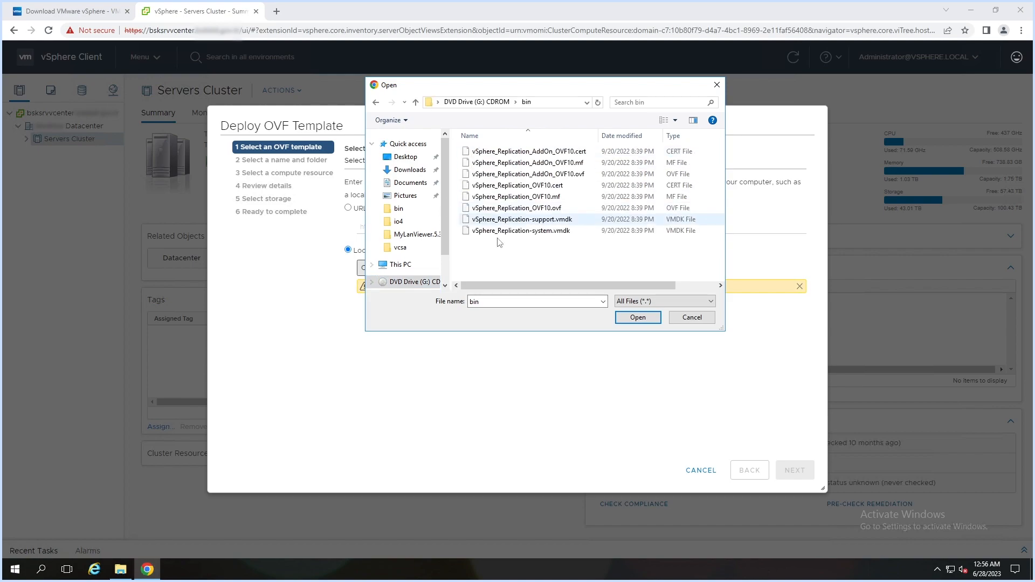
{"action": "left_click_drag", "start_coordinate": [499, 252], "coordinate": [556, 185]}
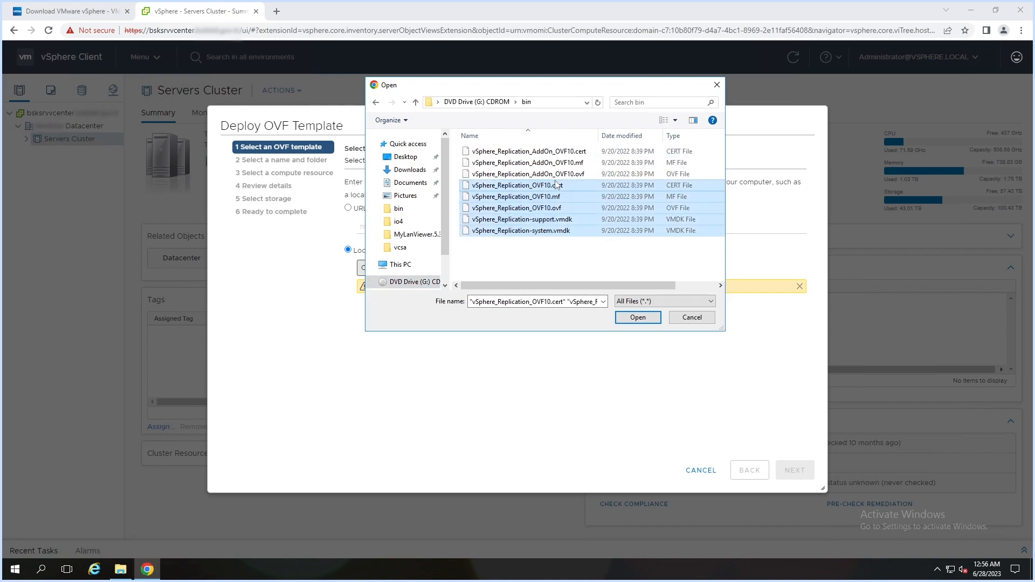
{"action": "left_click", "coordinate": [637, 318]}
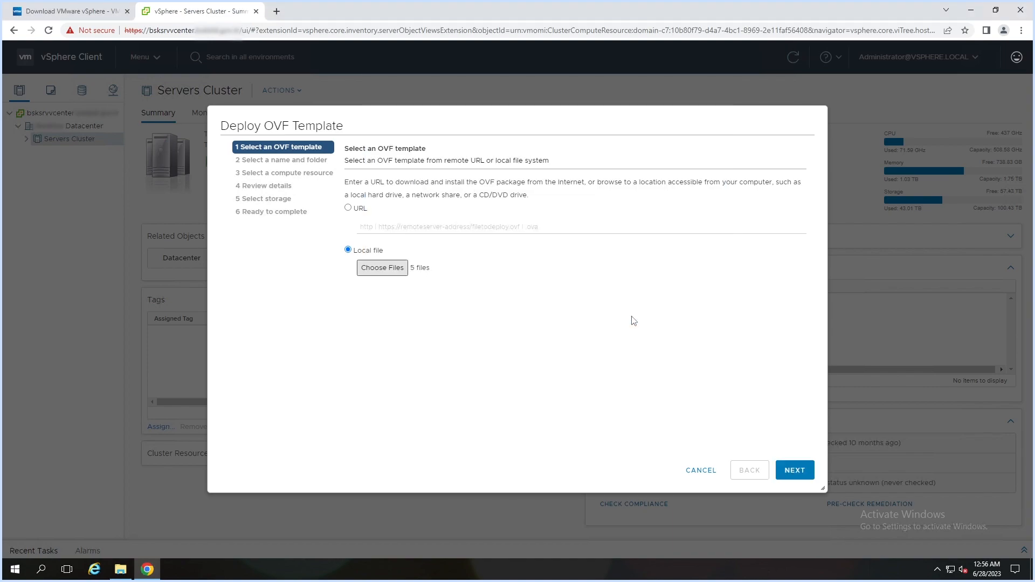
- Name the new virtual machine VsphereReplication8
{"action": "left_click", "coordinate": [792, 470]}
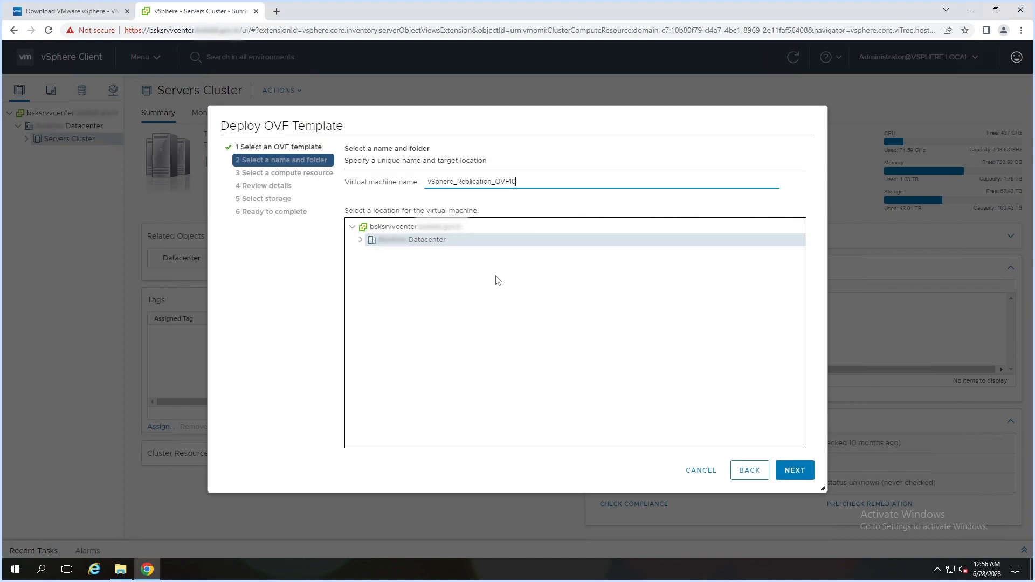
{"action": "left_click_drag", "start_coordinate": [536, 181], "coordinate": [424, 180]}
{"action": "type", "text": "VsphereReplication8.5"}
{"action": "left_click", "coordinate": [783, 476]}
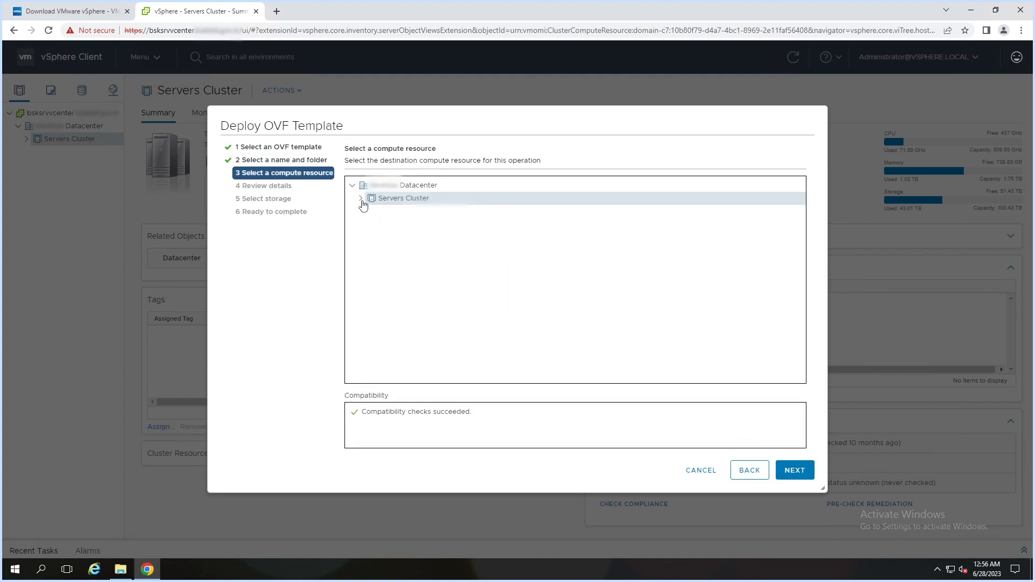
- Place the appliance on host bskesxi7 in Servers Cluster and pass validation
{"action": "left_click", "coordinate": [360, 198]}
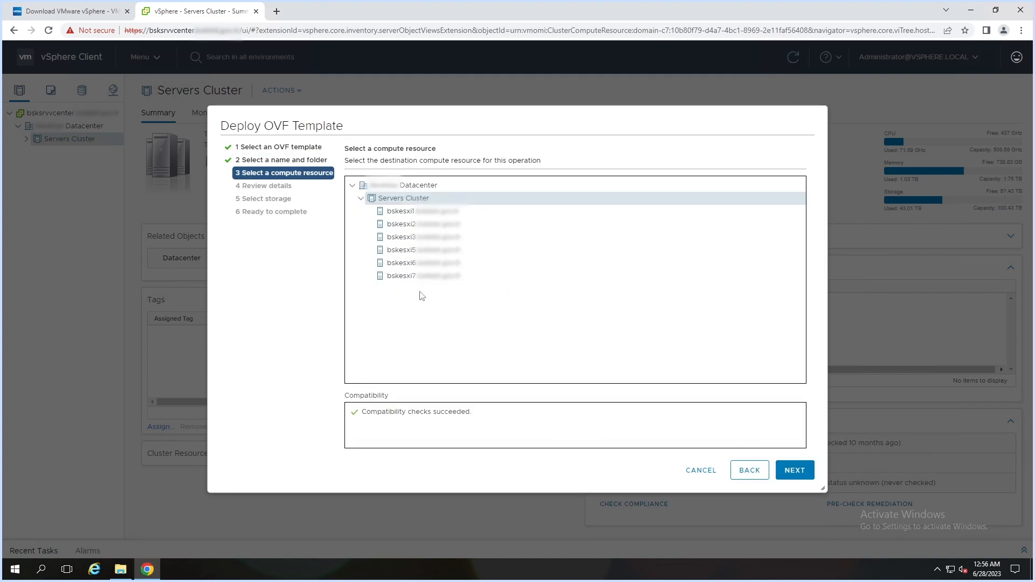
{"action": "left_click", "coordinate": [438, 278]}
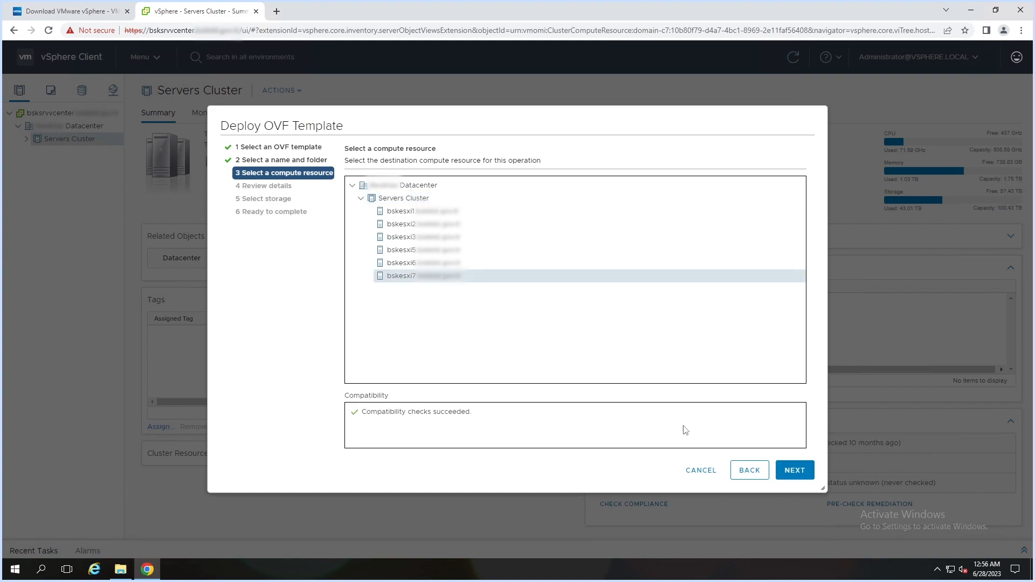
{"action": "left_click", "coordinate": [794, 471]}
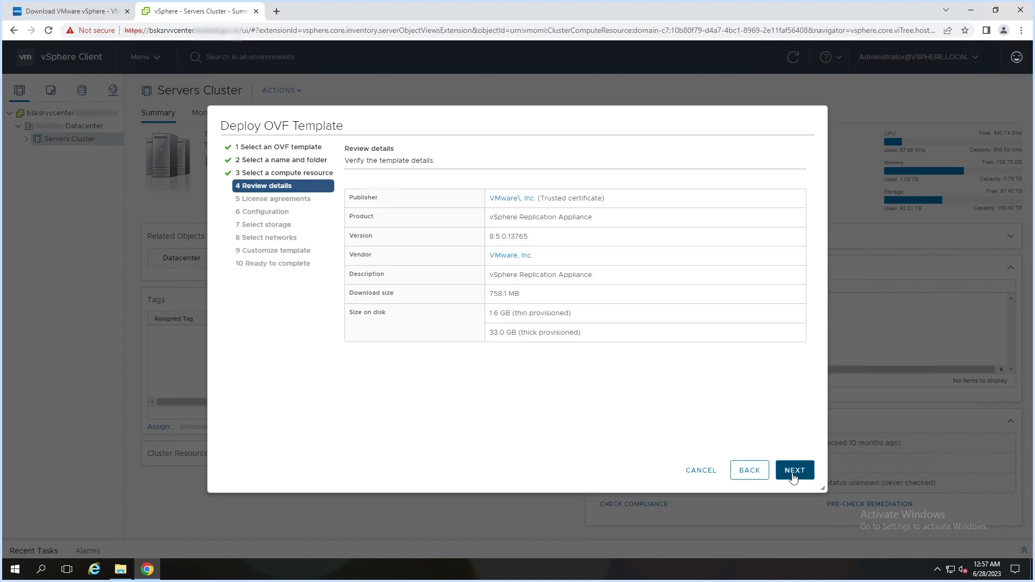
- Accept all license agreements for the appliance
{"action": "left_click", "coordinate": [793, 477]}
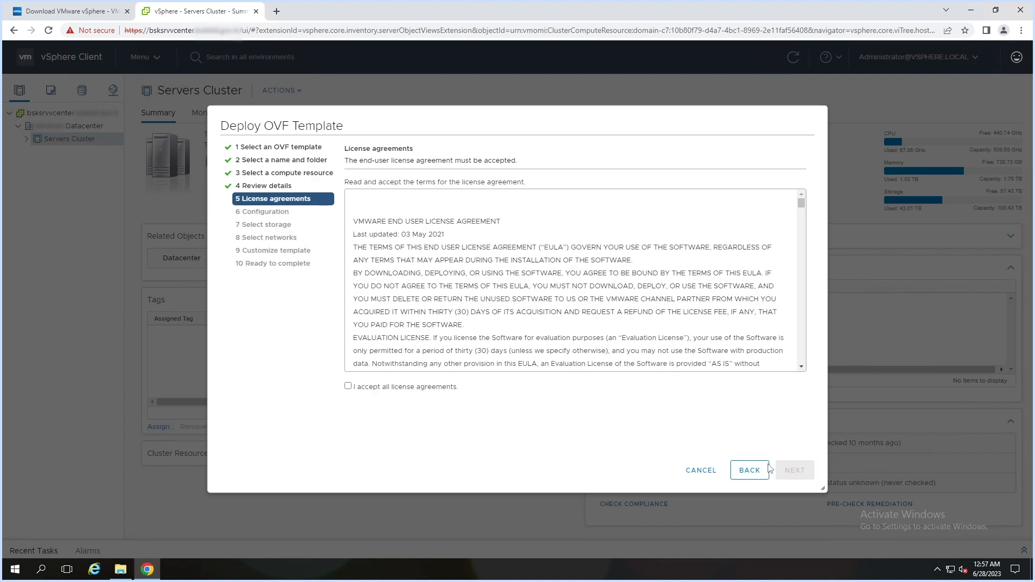
{"action": "left_click", "coordinate": [415, 389]}
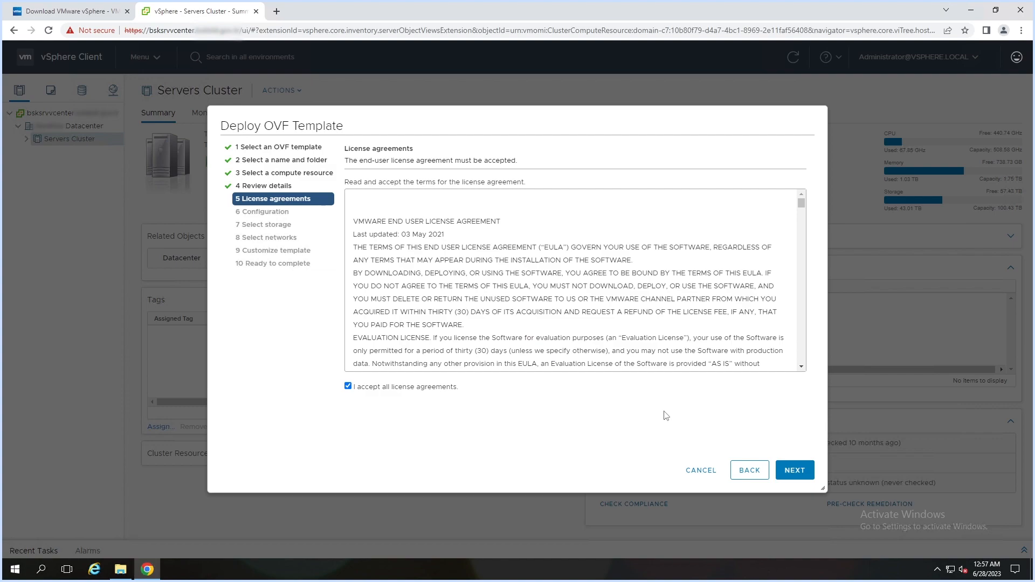
{"action": "left_click", "coordinate": [796, 479]}
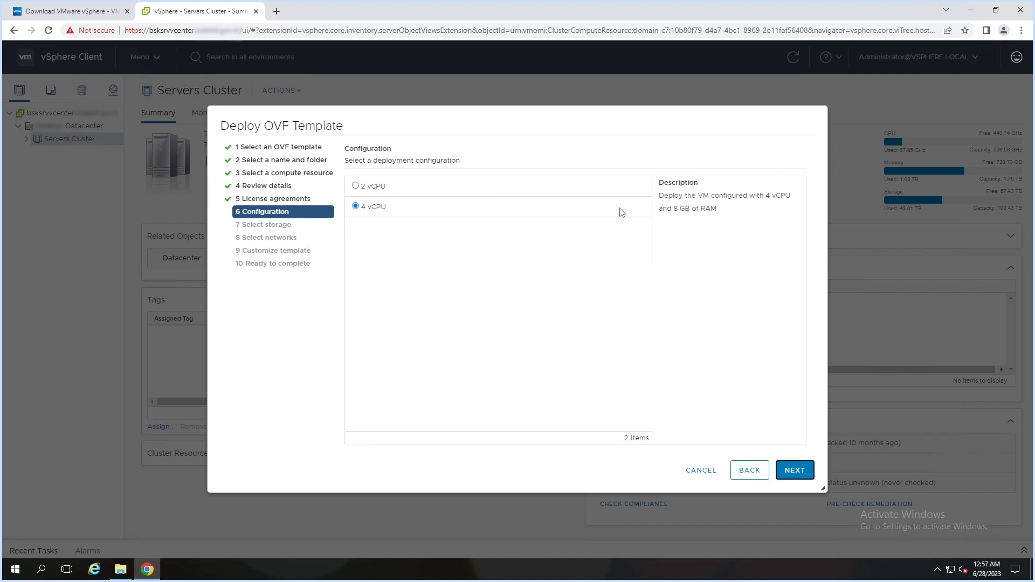
- Choose the 4 vCPU deployment configuration and continue to storage
{"action": "left_click", "coordinate": [356, 186]}
{"action": "left_click", "coordinate": [356, 207]}
{"action": "left_click", "coordinate": [797, 471]}
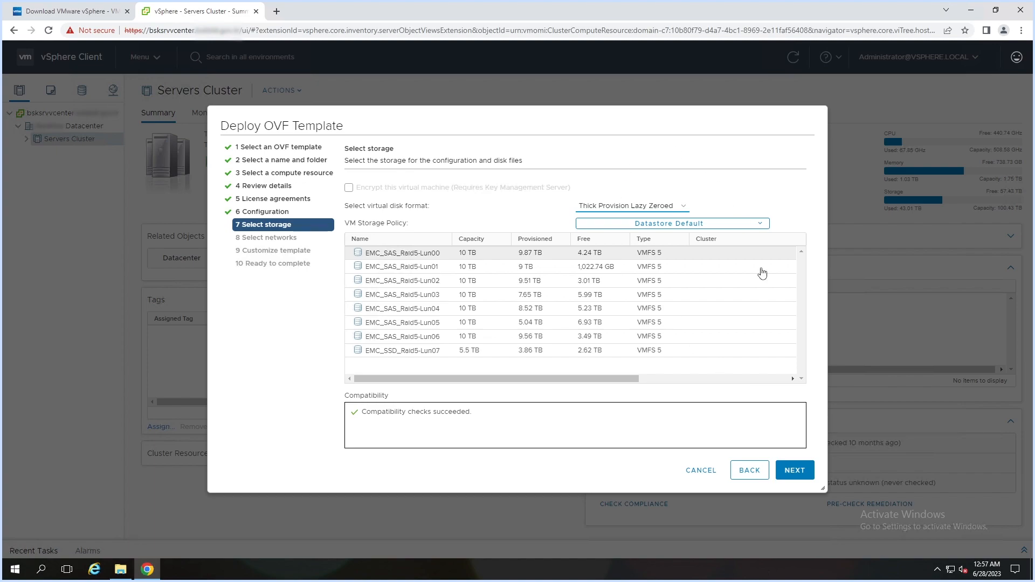
- Map Network 1 to the Management destination network
{"action": "left_click", "coordinate": [795, 470]}
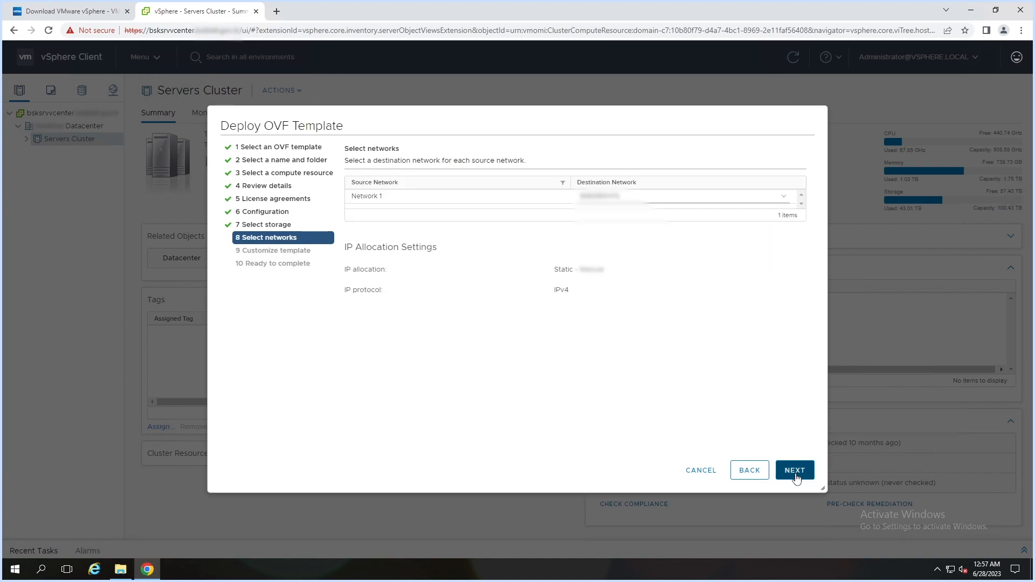
{"action": "left_click", "coordinate": [635, 201]}
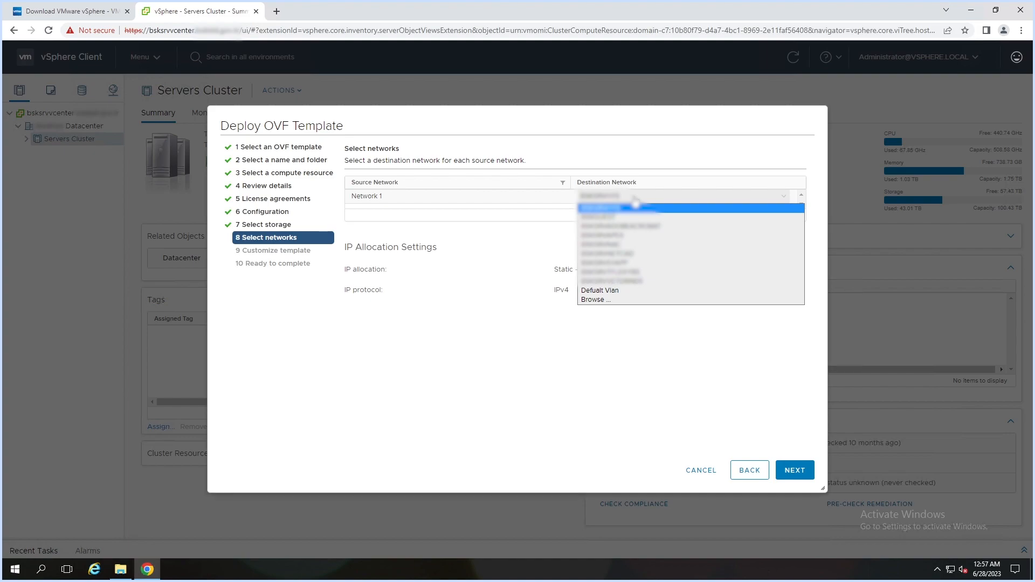
{"action": "left_click", "coordinate": [624, 306]}
{"action": "left_click", "coordinate": [609, 231]}
{"action": "type", "text": "management"}
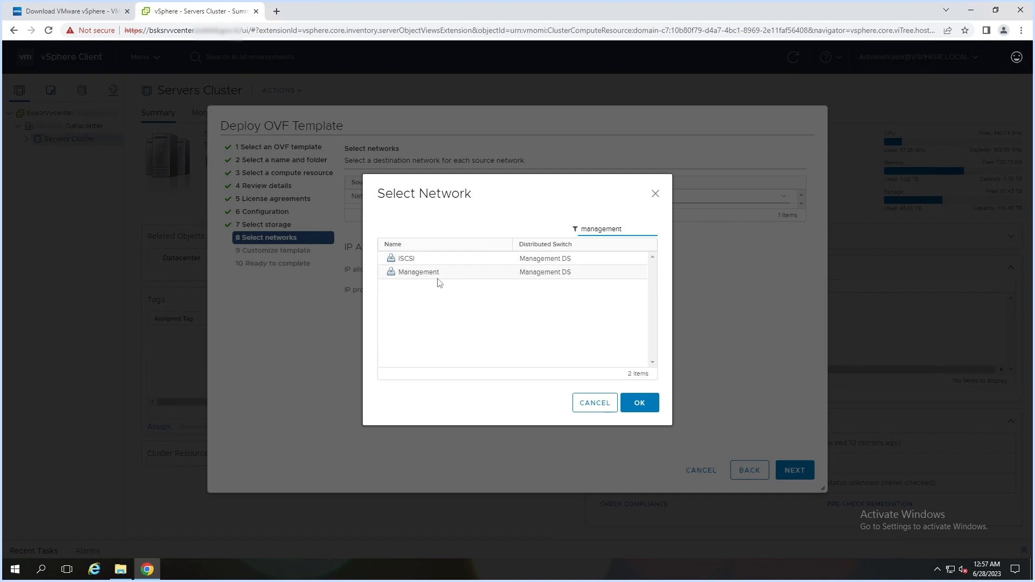
{"action": "left_click", "coordinate": [467, 276]}
{"action": "left_click", "coordinate": [642, 403]}
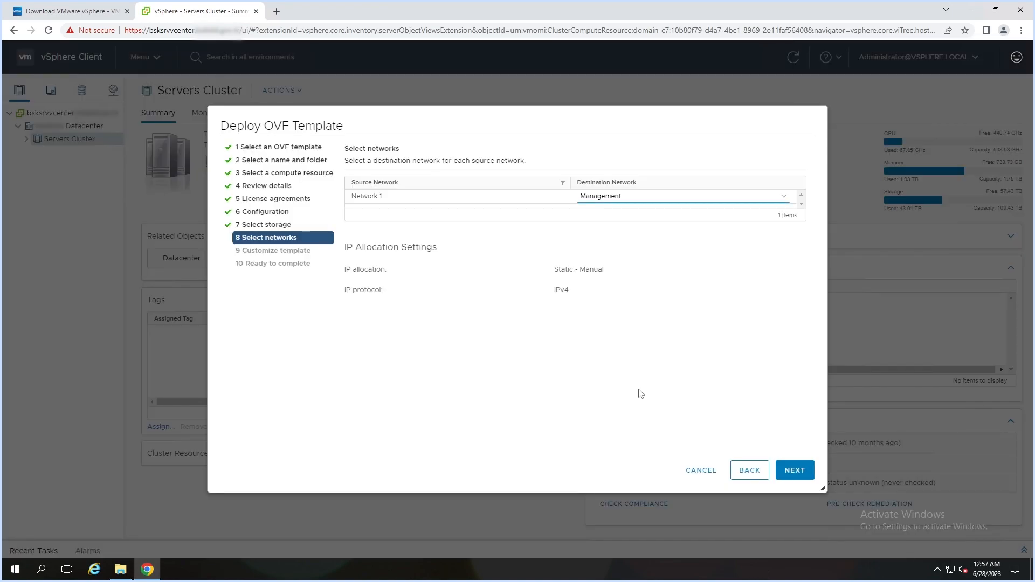
{"action": "left_click", "coordinate": [795, 471]}
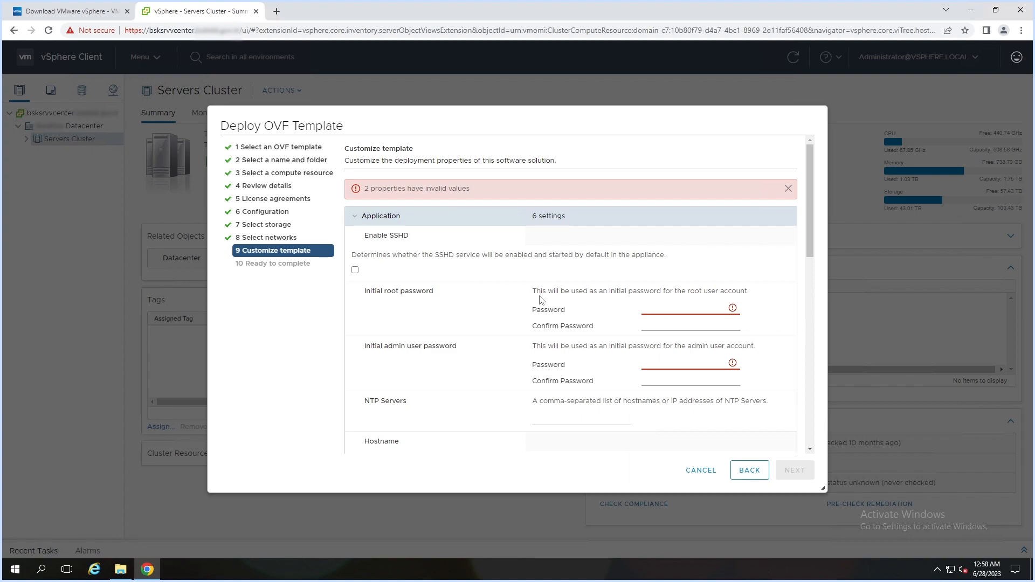
- Enter and confirm the initial root password
{"action": "left_click", "coordinate": [656, 307]}
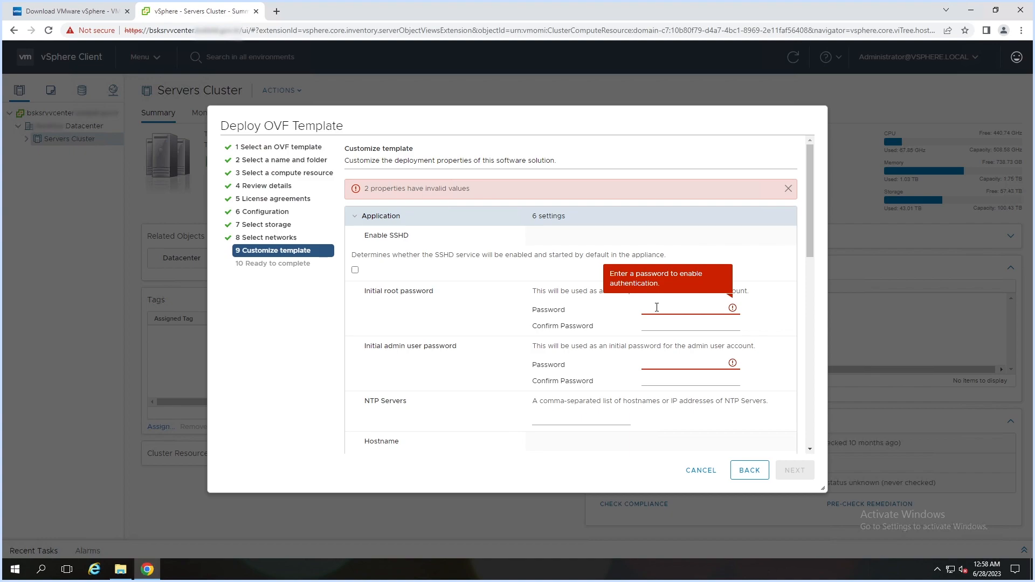
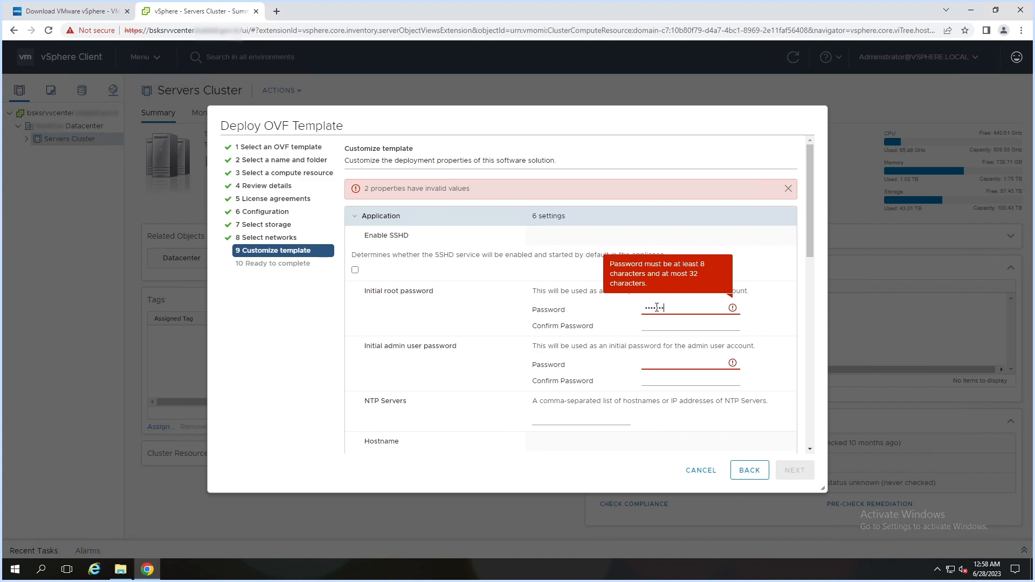
{"action": "left_click", "coordinate": [658, 328]}
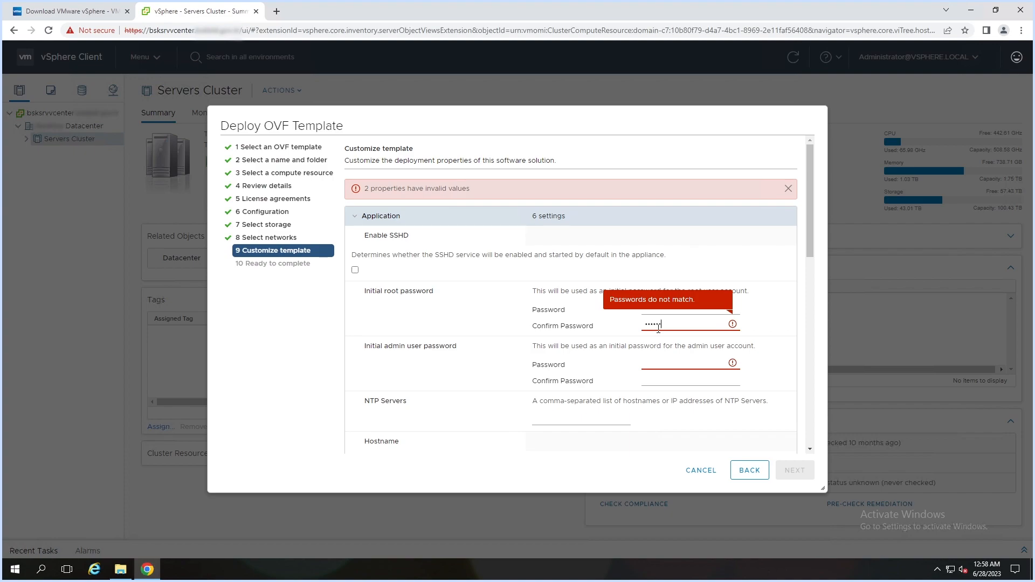
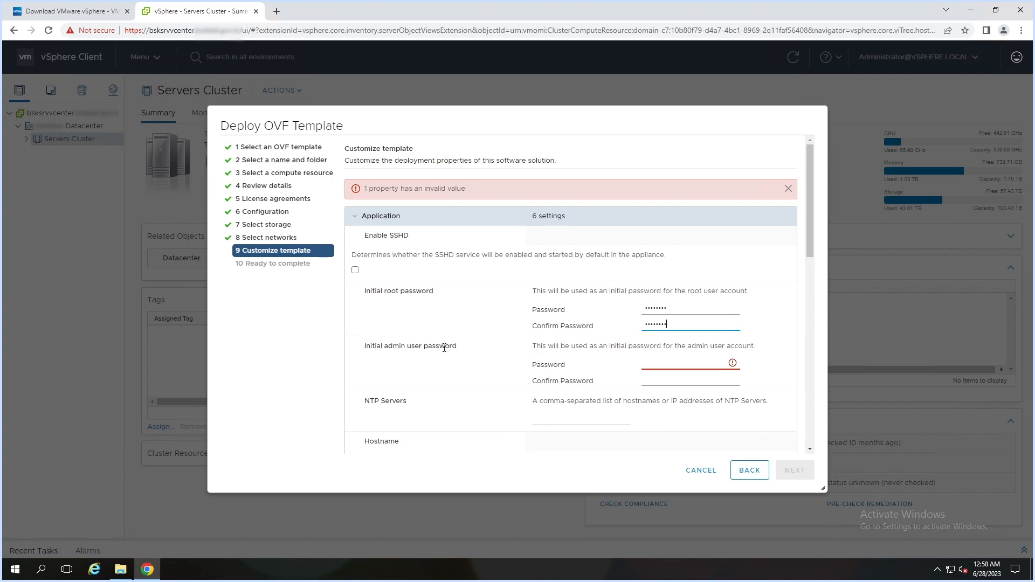
{"action": "left_click_drag", "start_coordinate": [384, 346], "coordinate": [439, 346]}
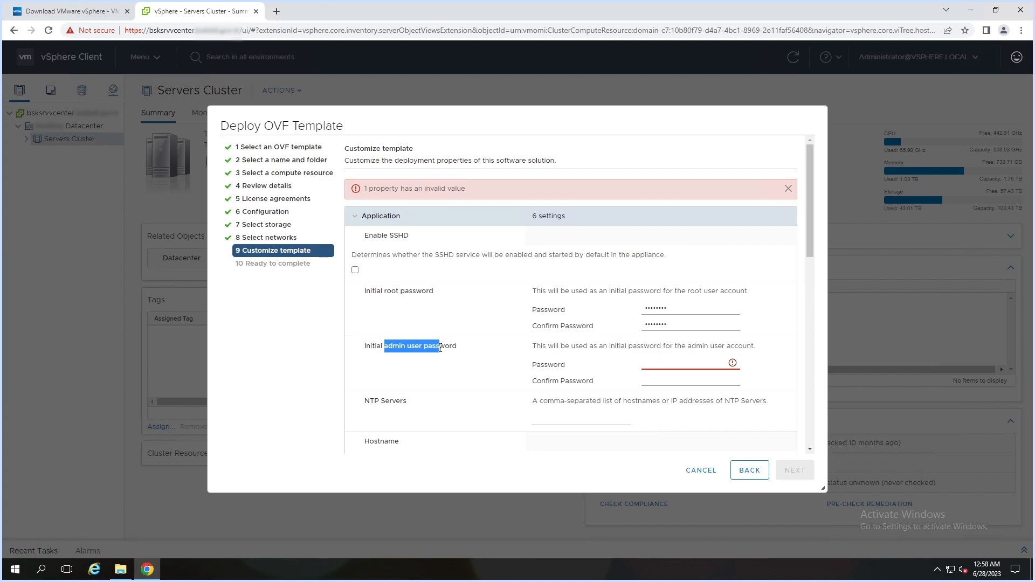
- Enter the initial admin password and its confirmation
{"action": "left_click", "coordinate": [668, 365]}
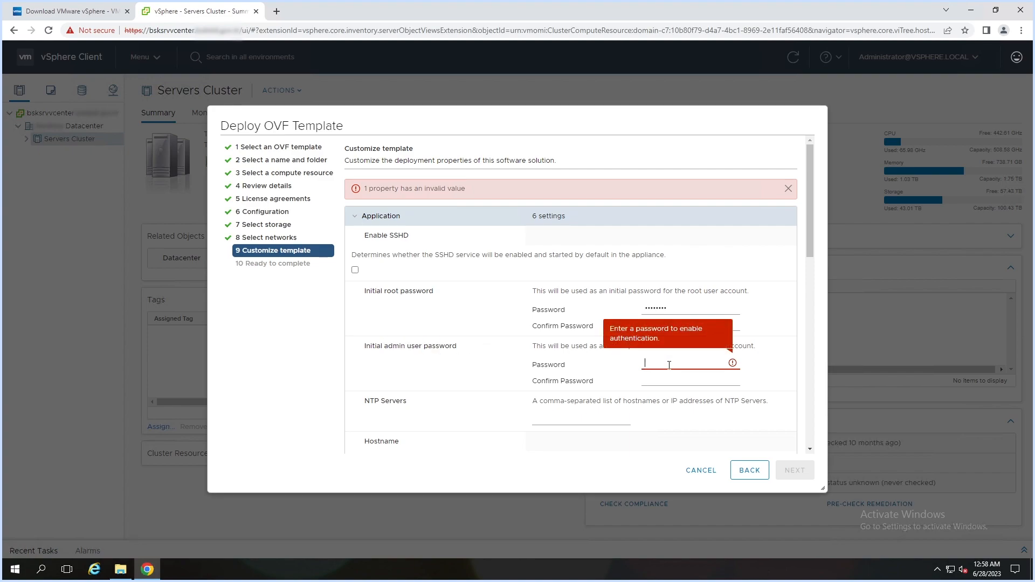
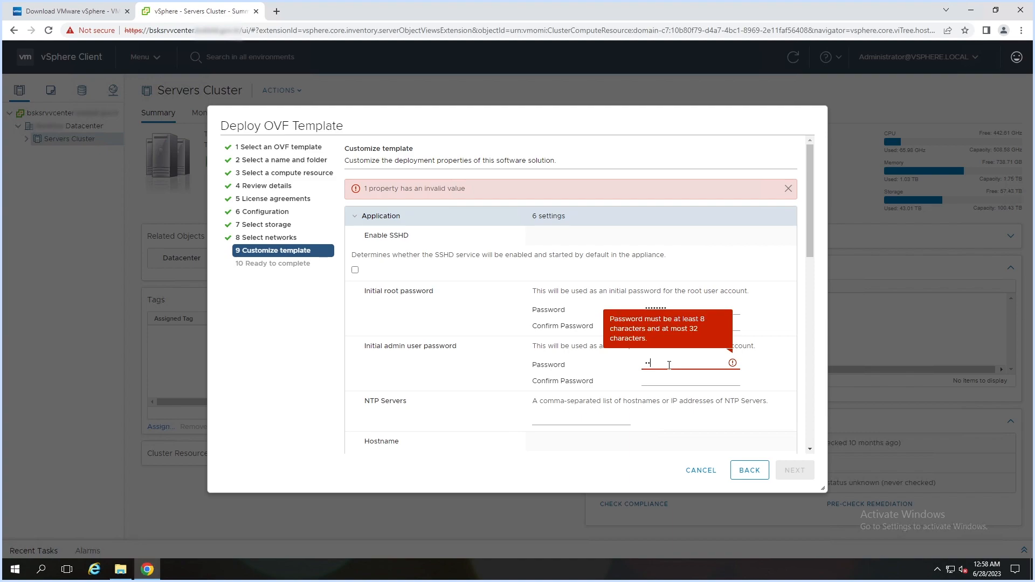
{"action": "left_click", "coordinate": [659, 378]}
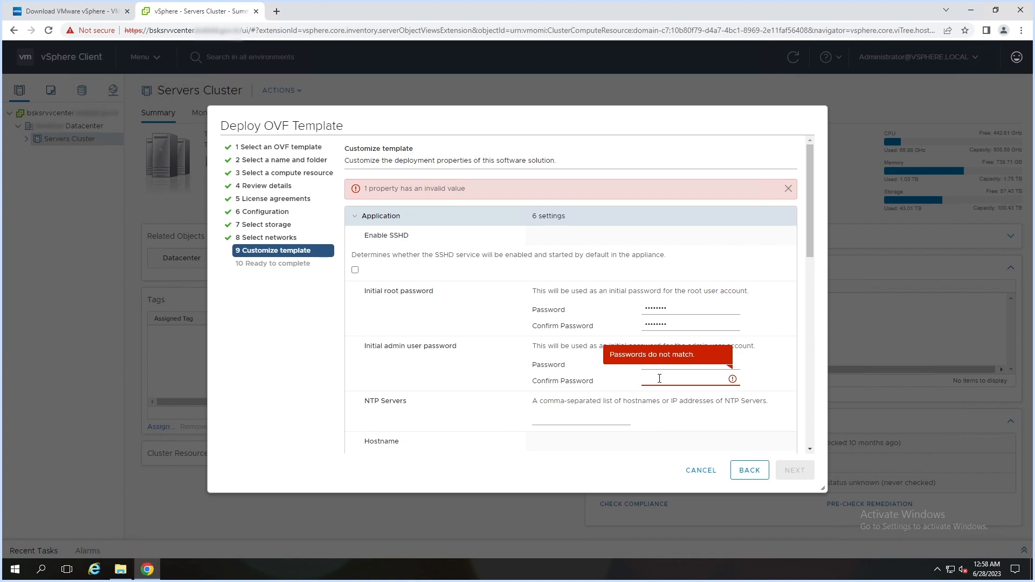
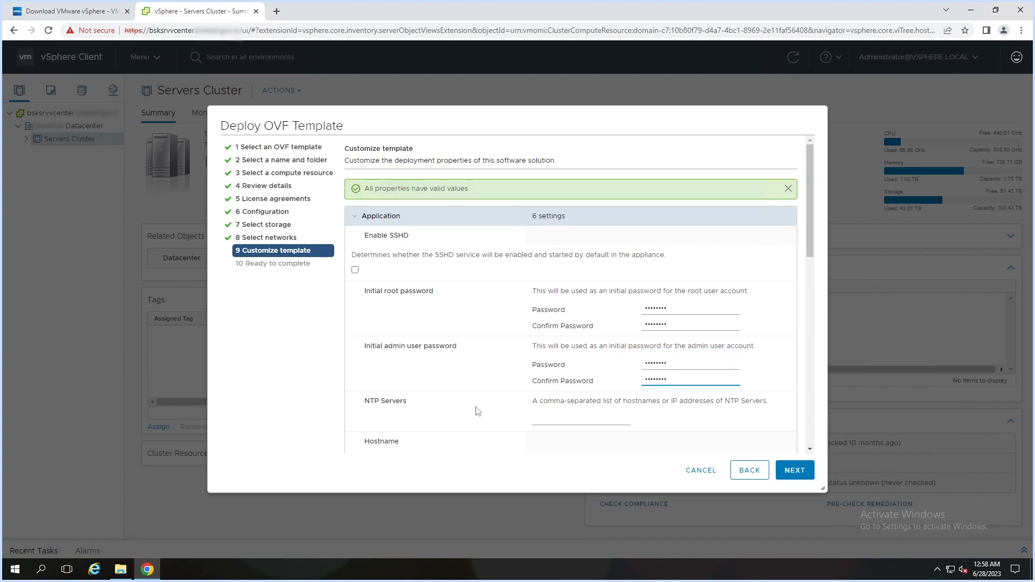
- Set the appliance's NTP server to 10.10.10.162
{"action": "left_click_drag", "start_coordinate": [371, 404], "coordinate": [409, 404]}
{"action": "left_click", "coordinate": [400, 403]}
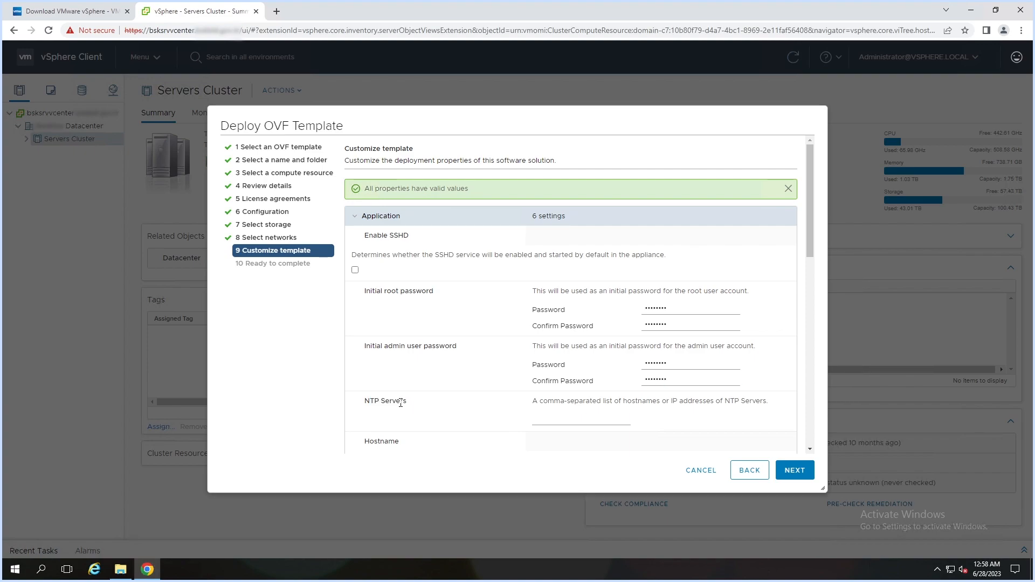
{"action": "left_click", "coordinate": [543, 416]}
{"action": "type", "text": "10.10.10.162"}
- Enter the appliance's fully qualified hostname
{"action": "left_click_drag", "start_coordinate": [807, 249], "coordinate": [814, 301]}
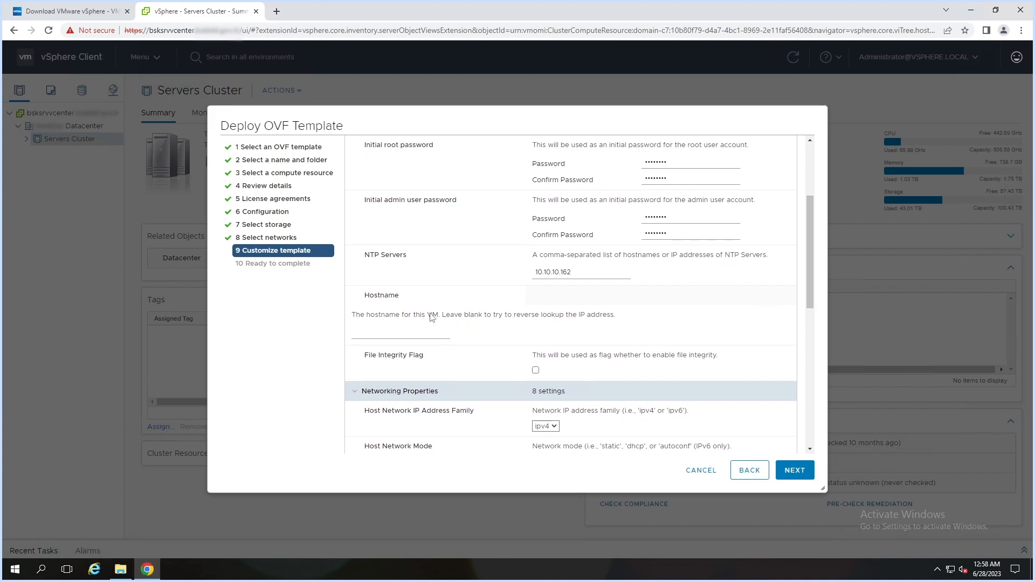
{"action": "left_click_drag", "start_coordinate": [365, 294], "coordinate": [402, 304]}
{"action": "left_click", "coordinate": [382, 333]}
{"action": "type", "text": "replication.[blurred]"}
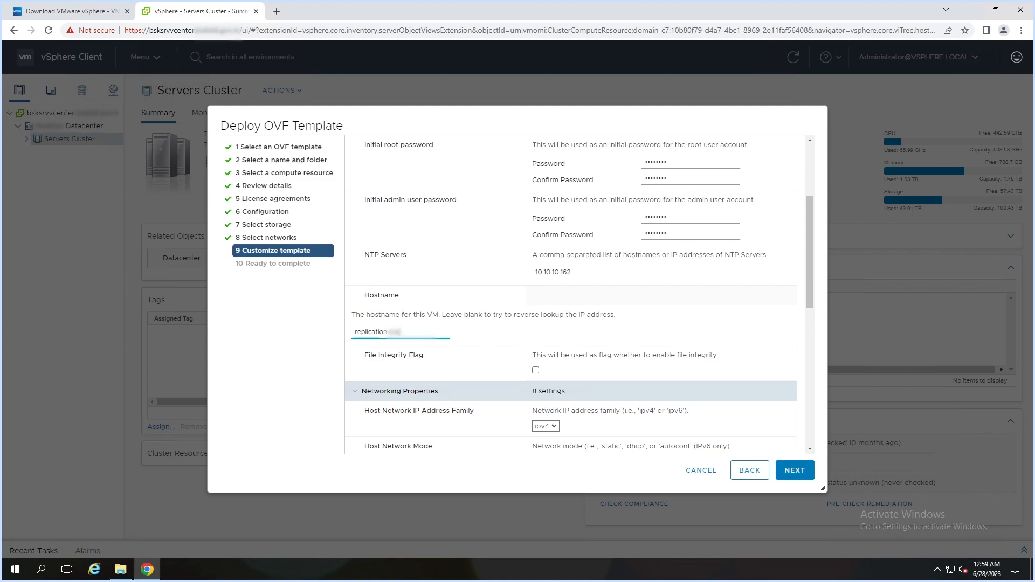
{"action": "type", "text": ".gov"}
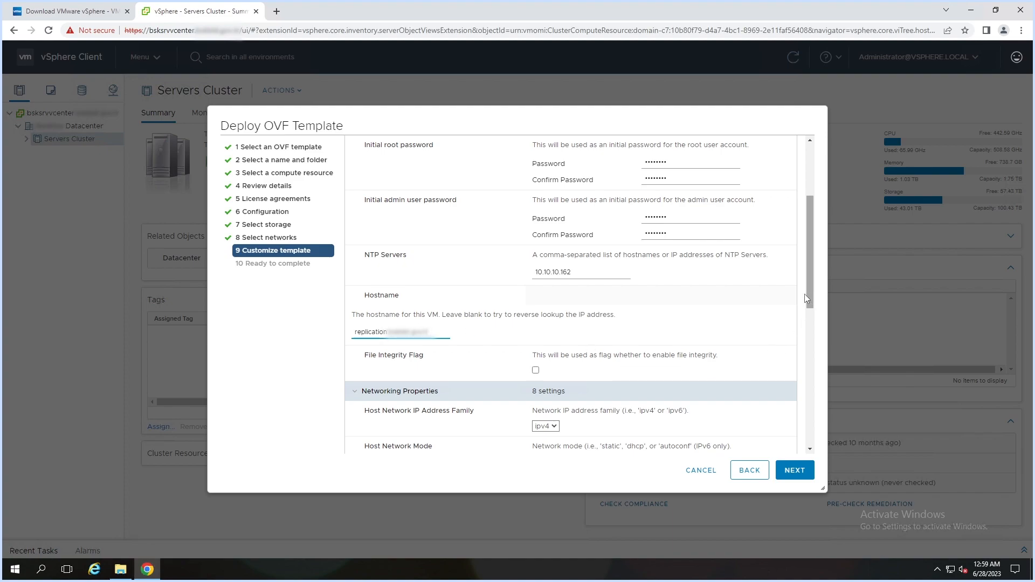
- Switch host network mode to static with default gateway 10.2.1.1
{"action": "left_click", "coordinate": [810, 272]}
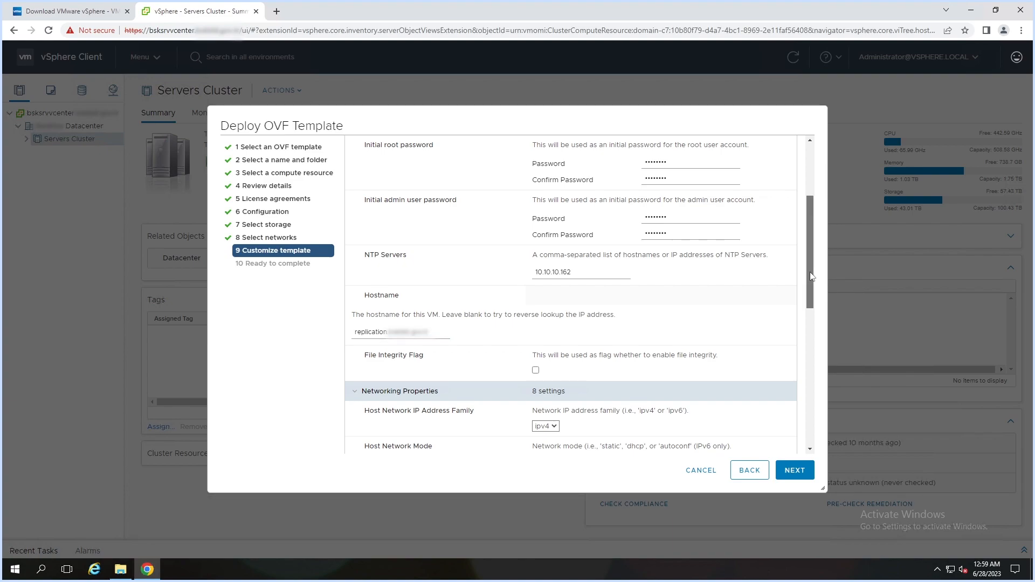
{"action": "left_click_drag", "start_coordinate": [811, 276], "coordinate": [813, 357]}
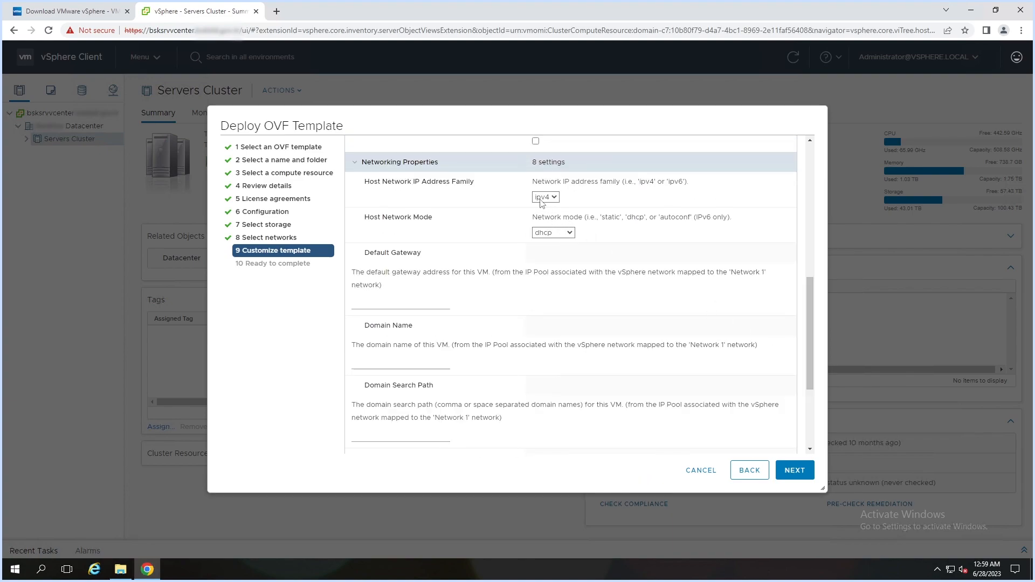
{"action": "left_click", "coordinate": [564, 233]}
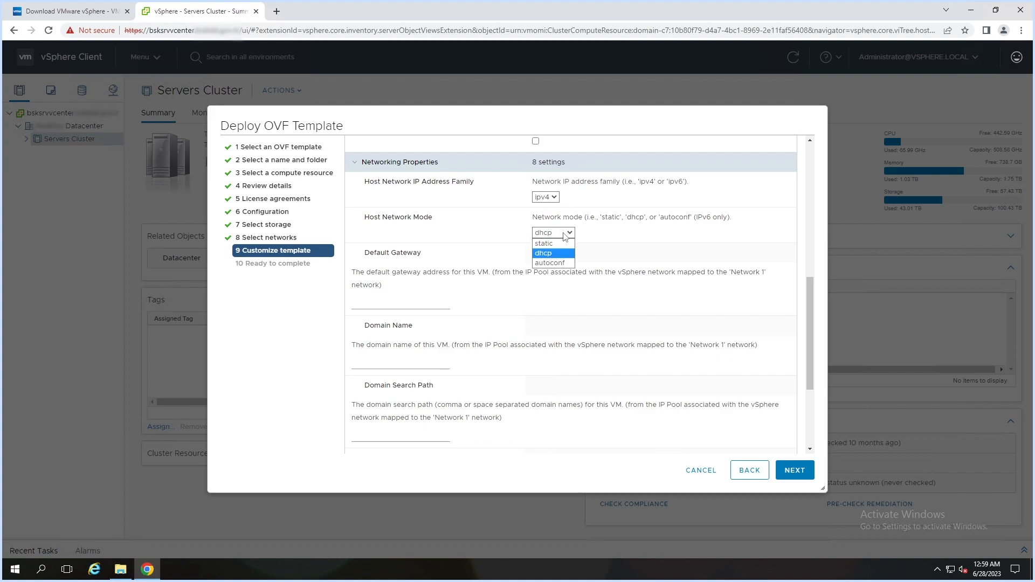
{"action": "left_click", "coordinate": [548, 246]}
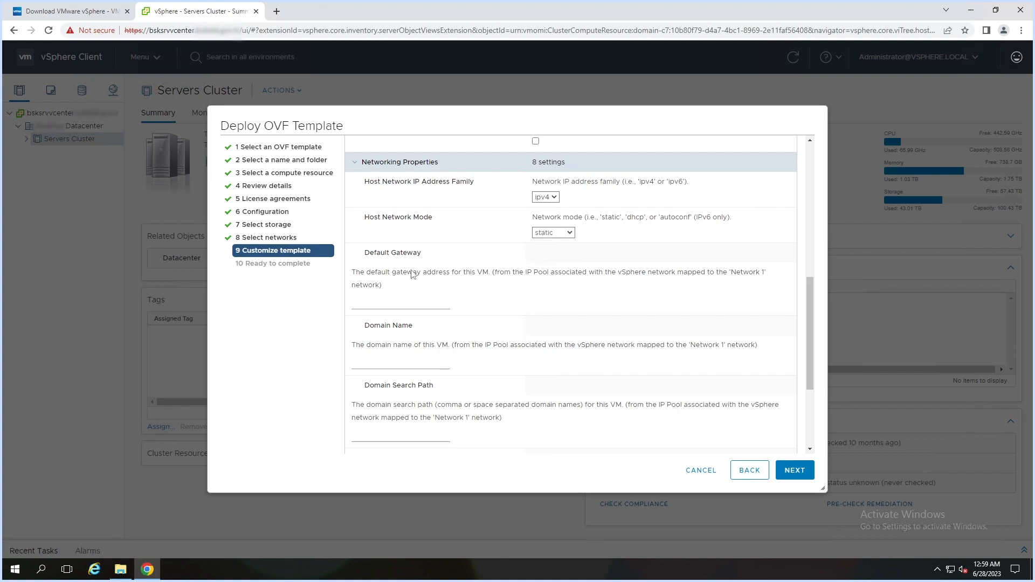
{"action": "left_click", "coordinate": [379, 302]}
{"action": "type", "text": "10.2.1.1"}
- Set DNS server 10.10.10.163 and Network 1 IP 10.2.1.61 with prefix 24
{"action": "left_click_drag", "start_coordinate": [810, 341], "coordinate": [810, 380]}
{"action": "left_click", "coordinate": [380, 391]}
{"action": "type", "text": "10.10.10.163"}
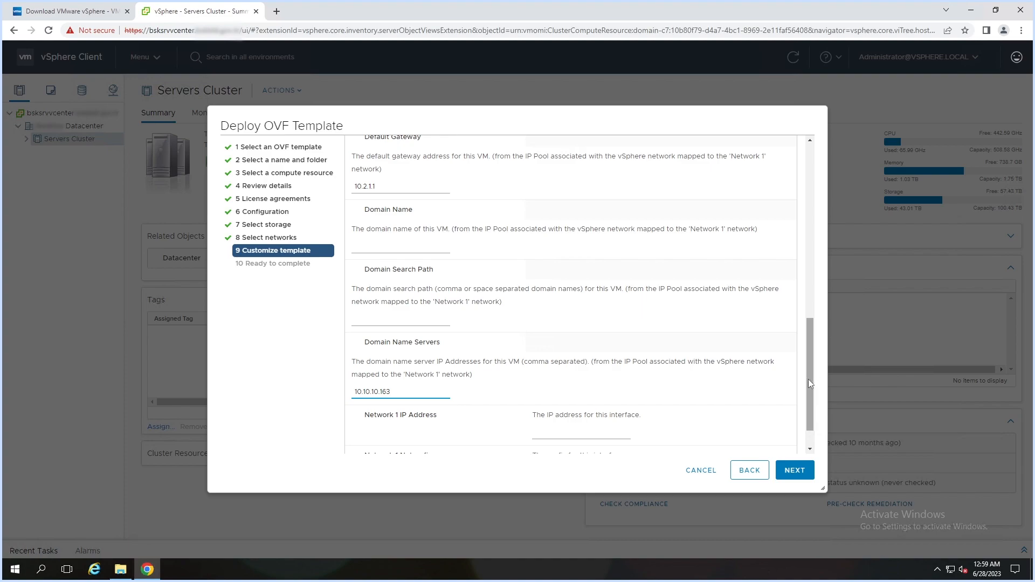
{"action": "scroll", "coordinate": [807, 379], "scroll_direction": "down", "scroll_amount": 1}
{"action": "left_click", "coordinate": [568, 396]}
{"action": "type", "text": "10.2.1.61"}
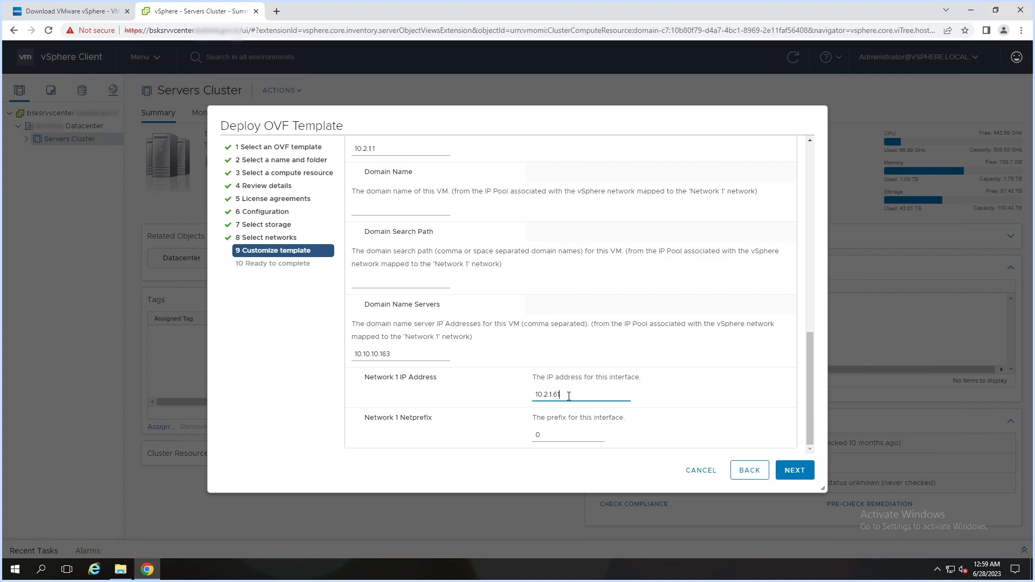
{"action": "double_click", "coordinate": [538, 435]}
{"action": "type", "text": "24"}
- Review the Ready to complete summary and launch the appliance deployment
{"action": "left_click", "coordinate": [788, 471]}
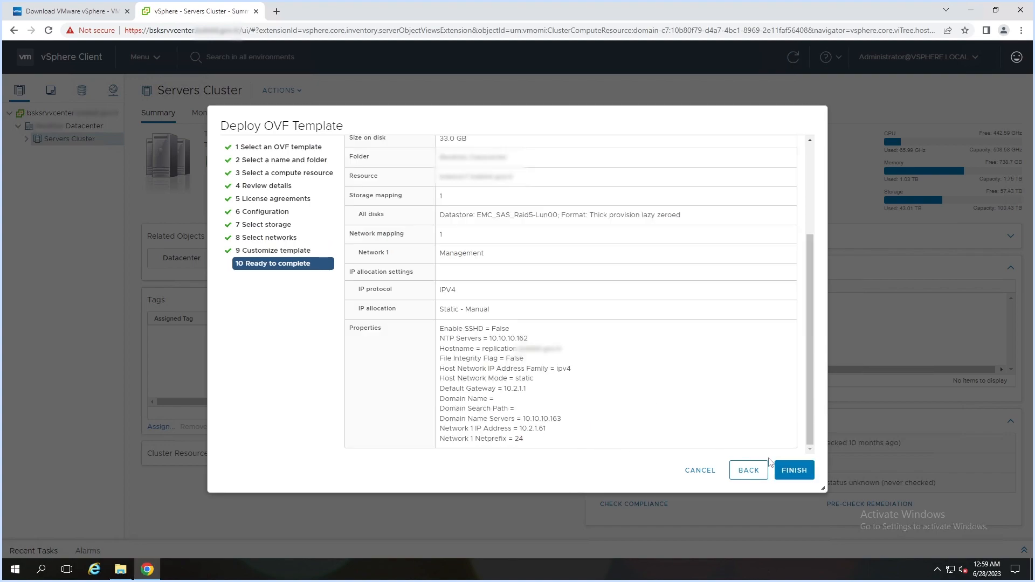
{"action": "left_click", "coordinate": [795, 475]}
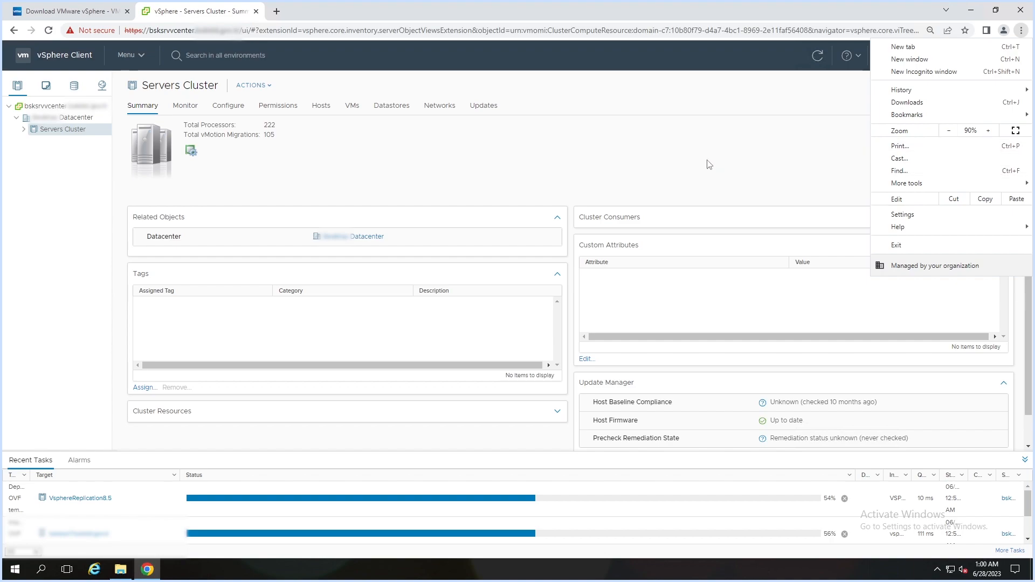
- Dismiss the browser menu and let the OVF deployment run in Recent Tasks
{"action": "left_click", "coordinate": [709, 164]}
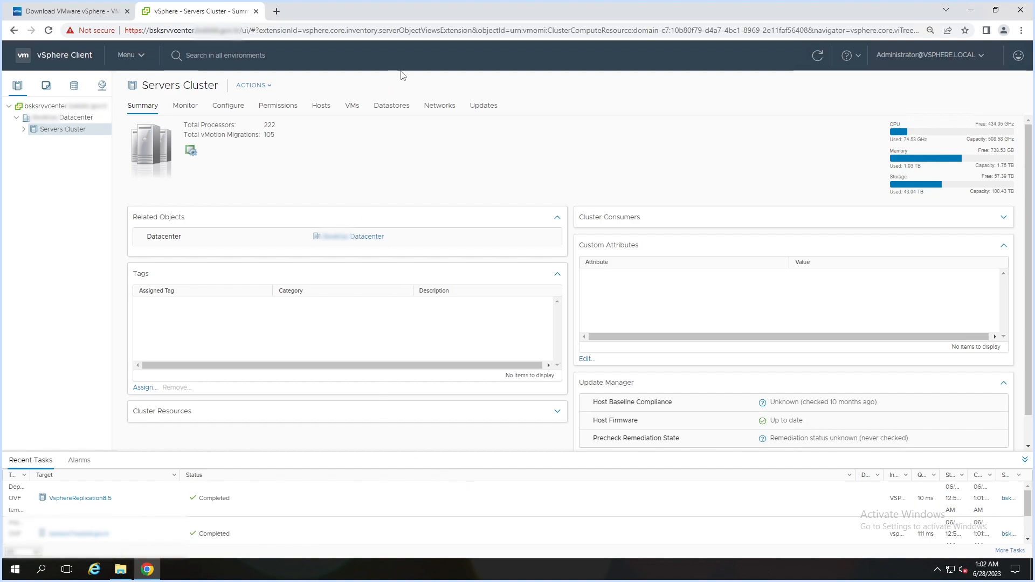
- Search the inventory for 'replication' and power on the VsphereReplication8.5 VM from its summary
{"action": "left_click", "coordinate": [381, 56]}
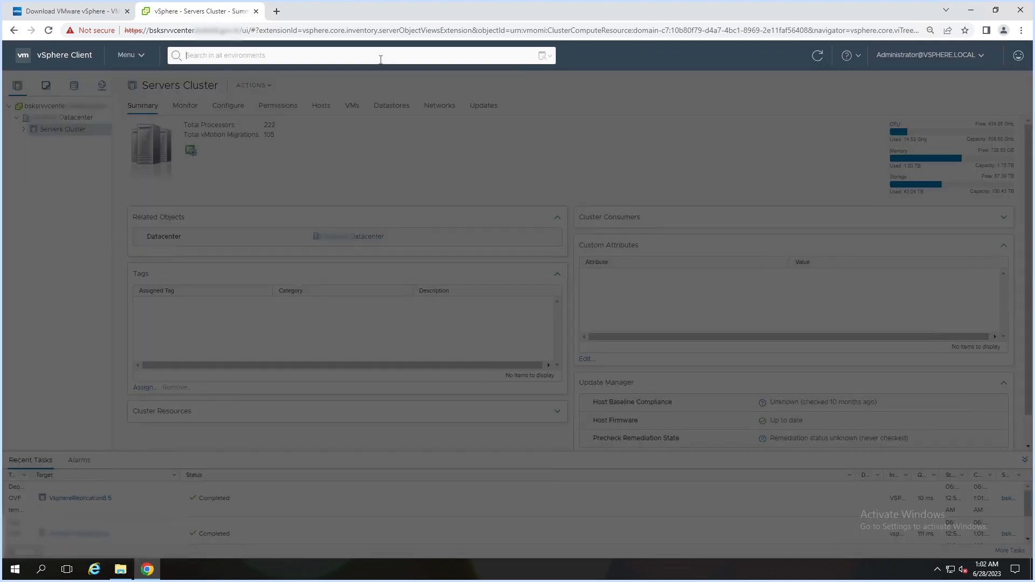
{"action": "type", "text": "replicat"}
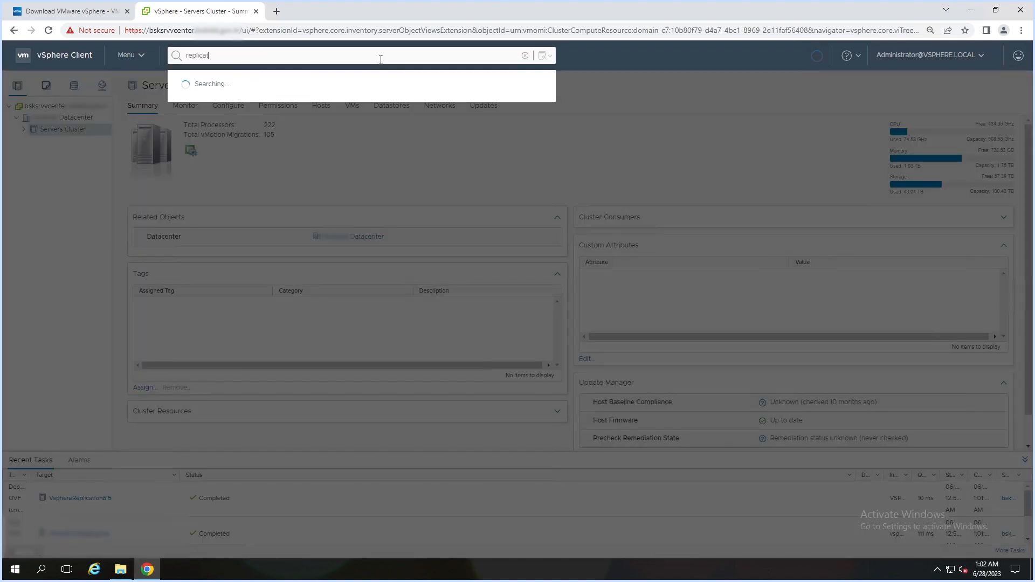
{"action": "type", "text": "ion"}
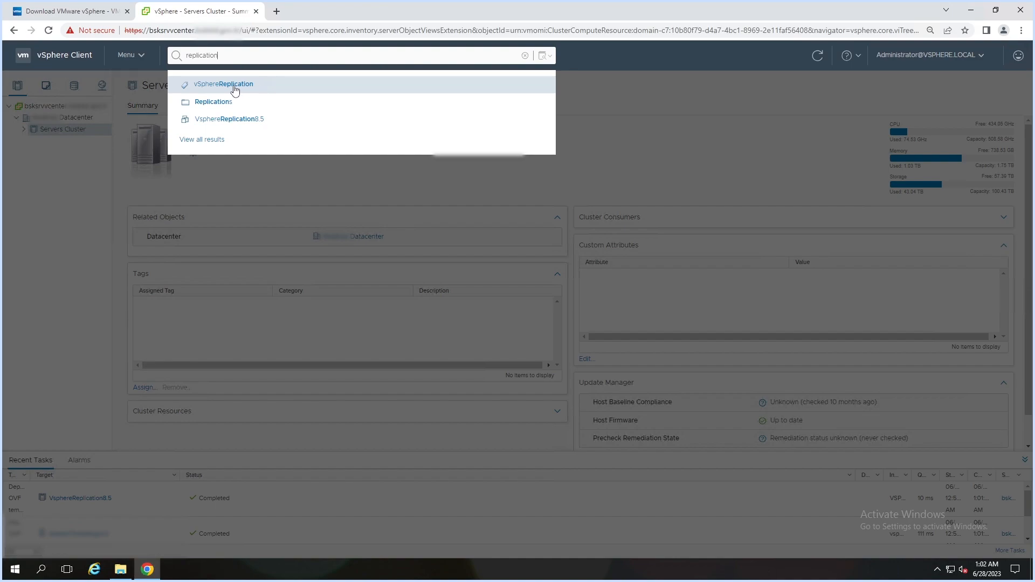
{"action": "left_click", "coordinate": [235, 121]}
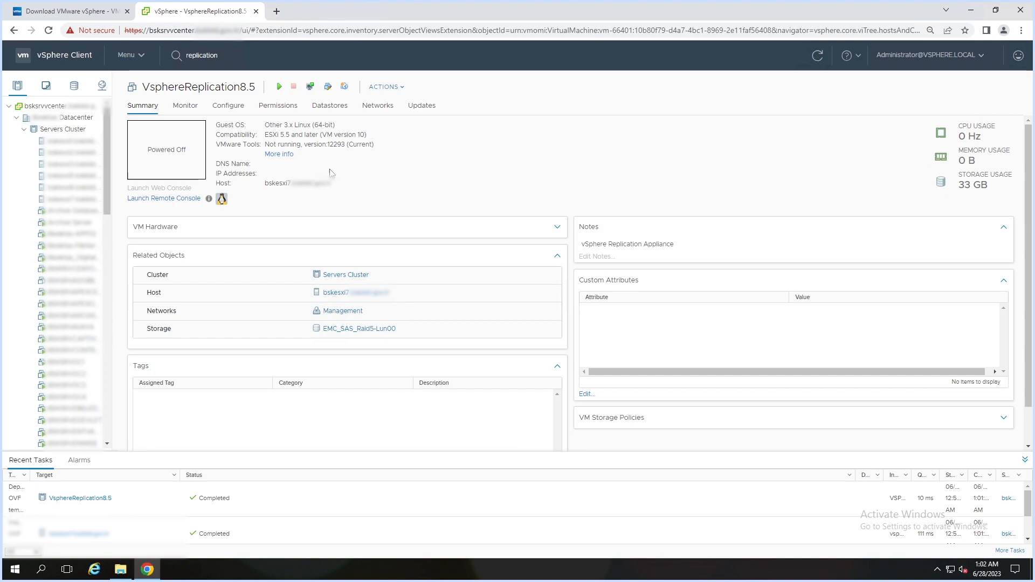
{"action": "left_click", "coordinate": [276, 91]}
{"action": "left_click", "coordinate": [277, 89]}
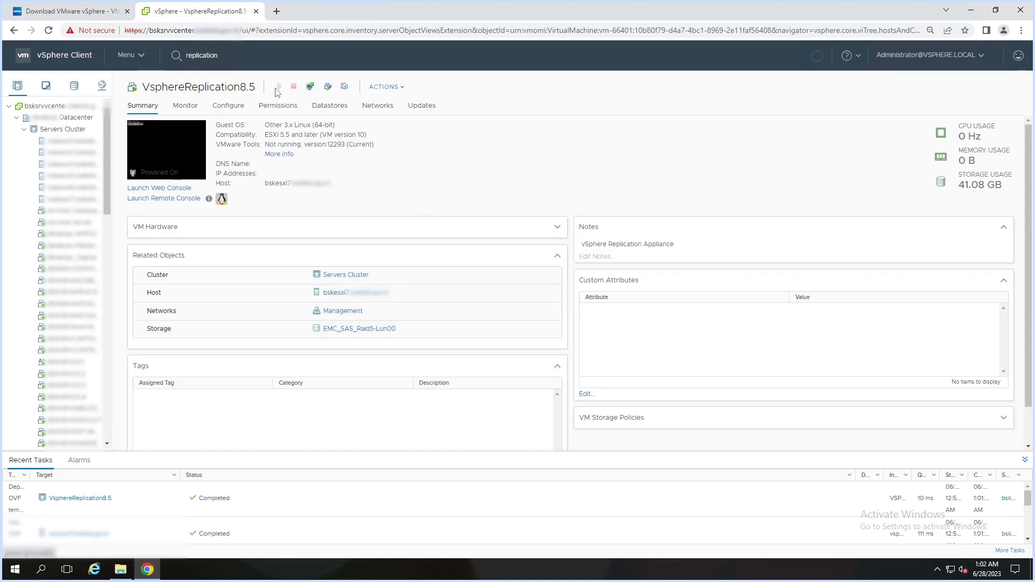
- Launch the VsphereReplication8.5 web console in a new tab, then reset the VM and confirm
{"action": "left_click", "coordinate": [184, 147]}
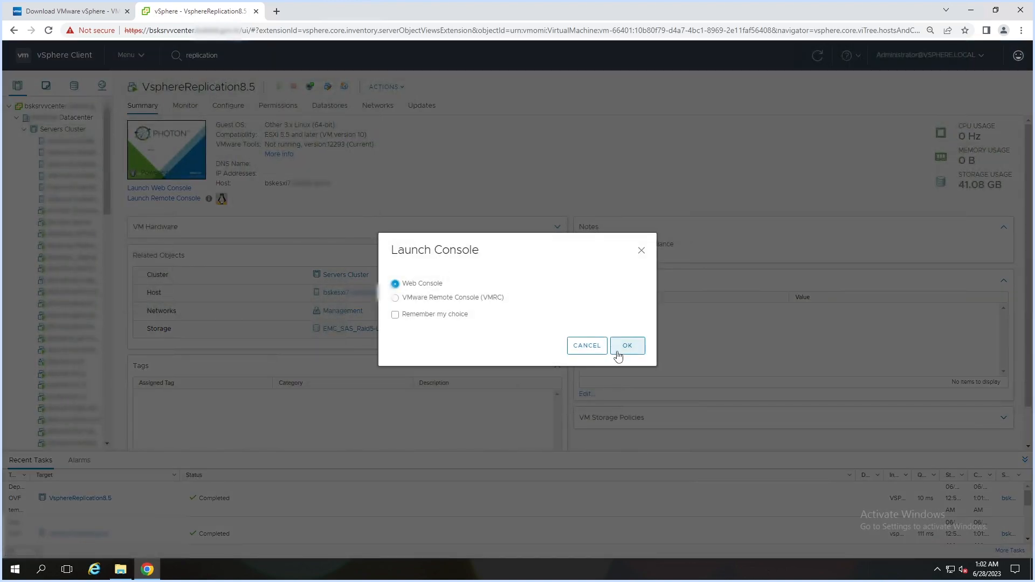
{"action": "left_click", "coordinate": [623, 357]}
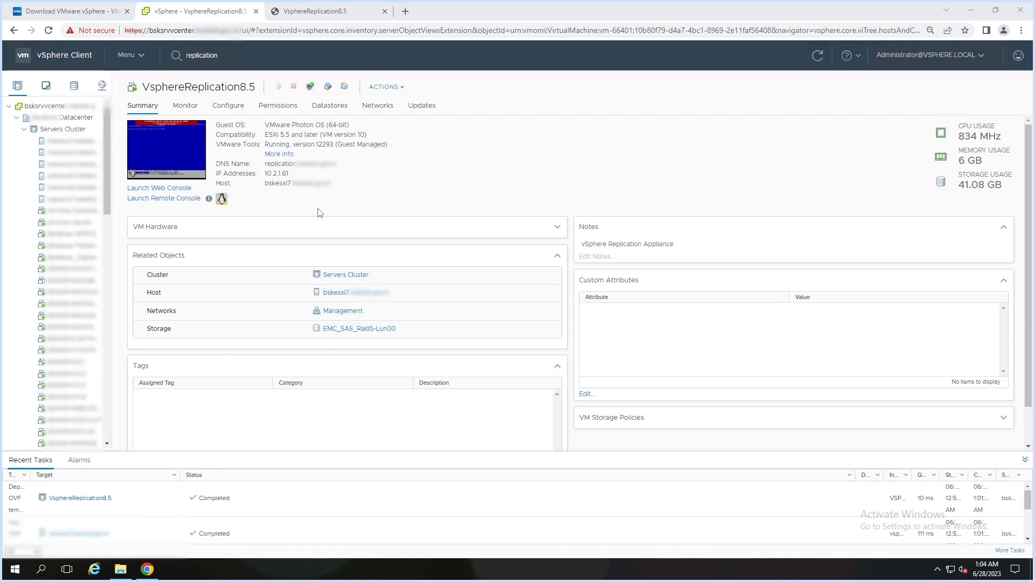
{"action": "left_click", "coordinate": [389, 89]}
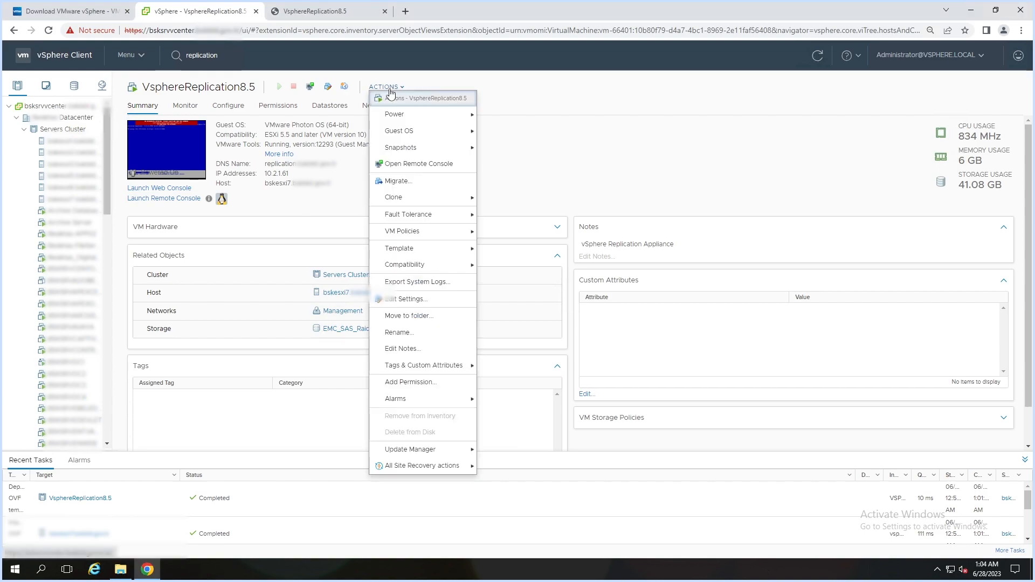
{"action": "mouse_move", "coordinate": [406, 116]}
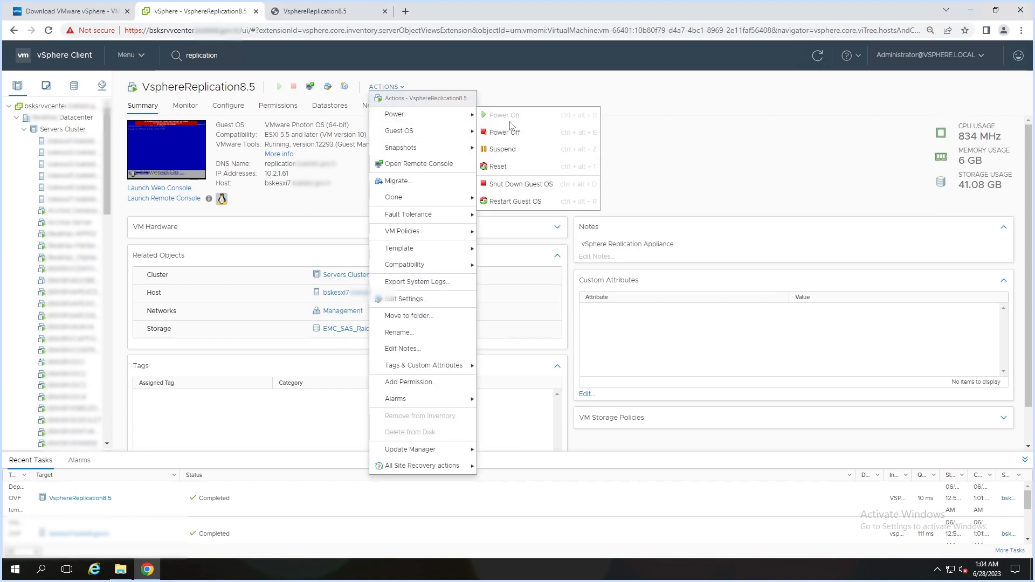
{"action": "left_click", "coordinate": [509, 167]}
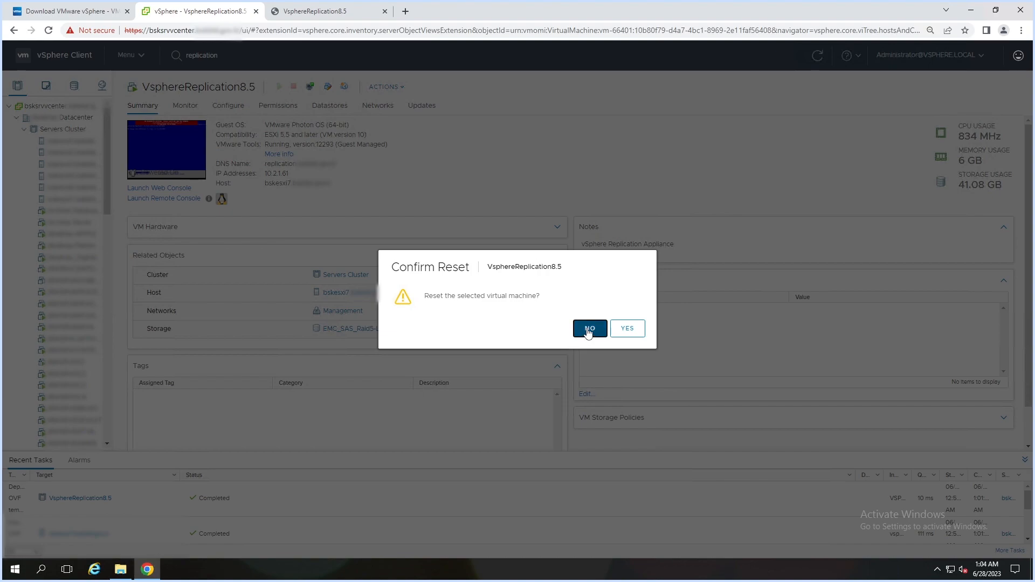
{"action": "left_click", "coordinate": [626, 328]}
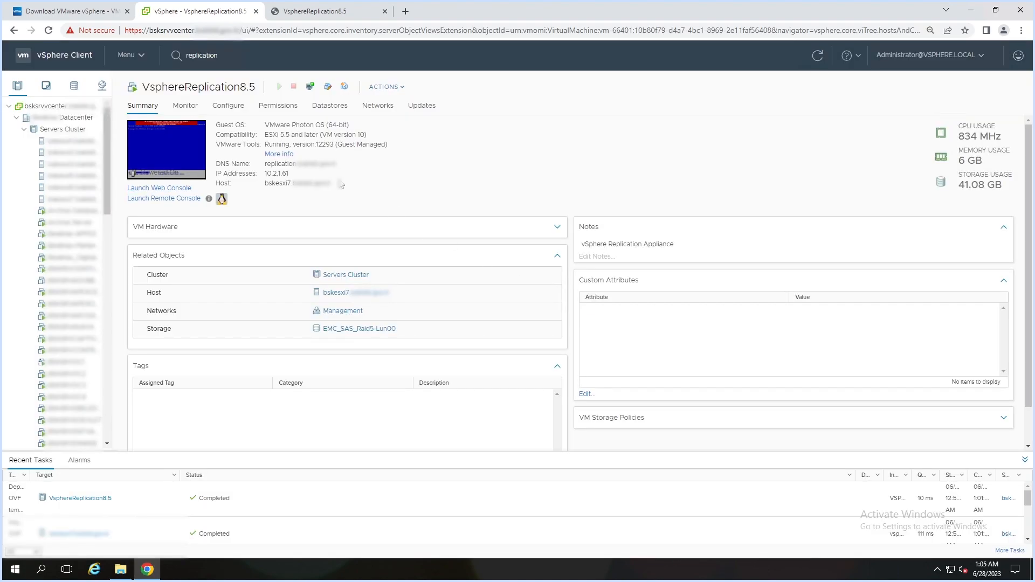
- Close the old console tab and open a fresh VsphereReplication8.5 web console
{"action": "left_click", "coordinate": [384, 12]}
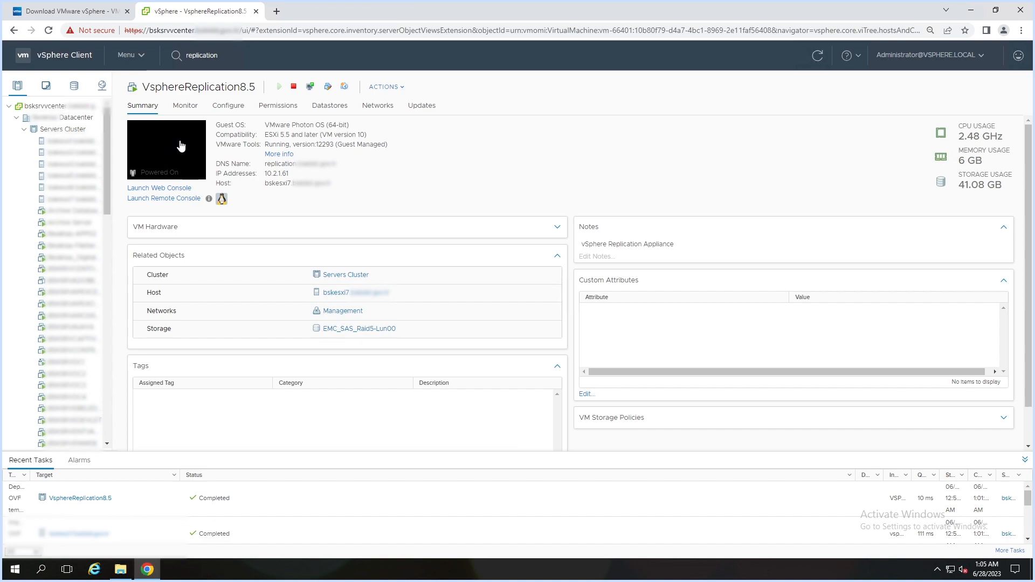
{"action": "left_click", "coordinate": [168, 156]}
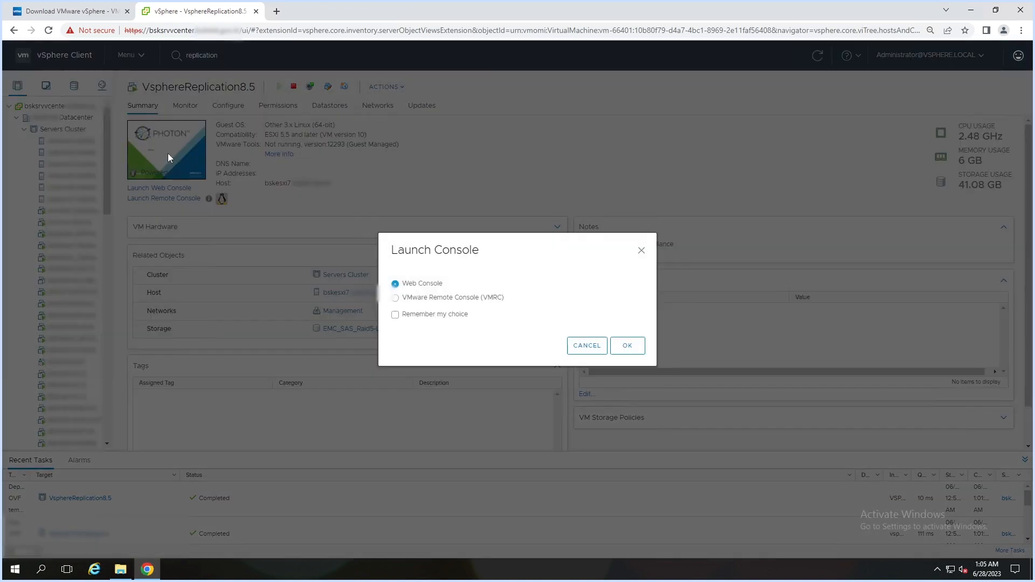
{"action": "left_click", "coordinate": [627, 346]}
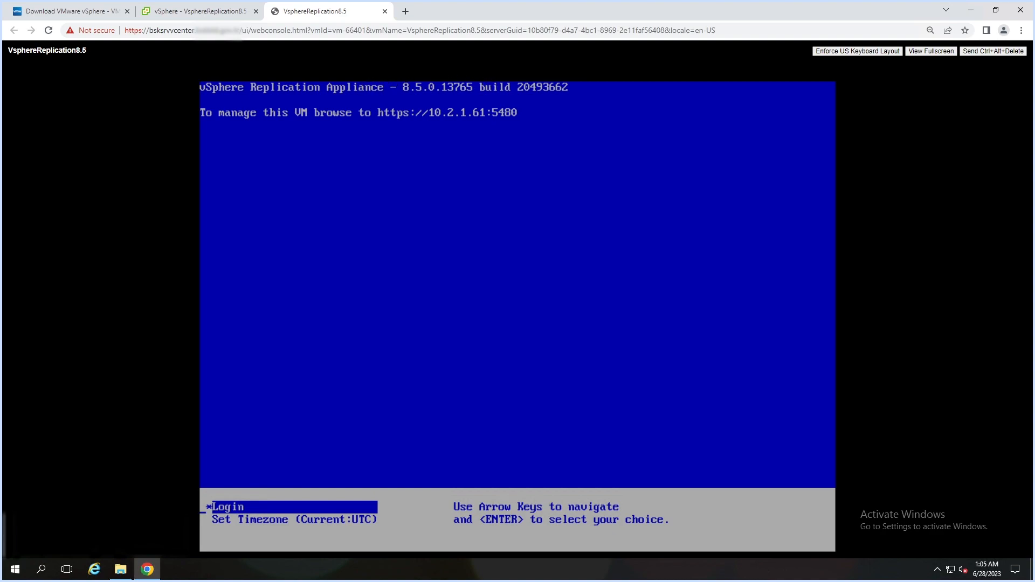
- Load 10.2.1.61:5480 in a new tab, proceeding past the certificate warning
{"action": "left_click", "coordinate": [405, 12]}
{"action": "type", "text": "10.2.1."}
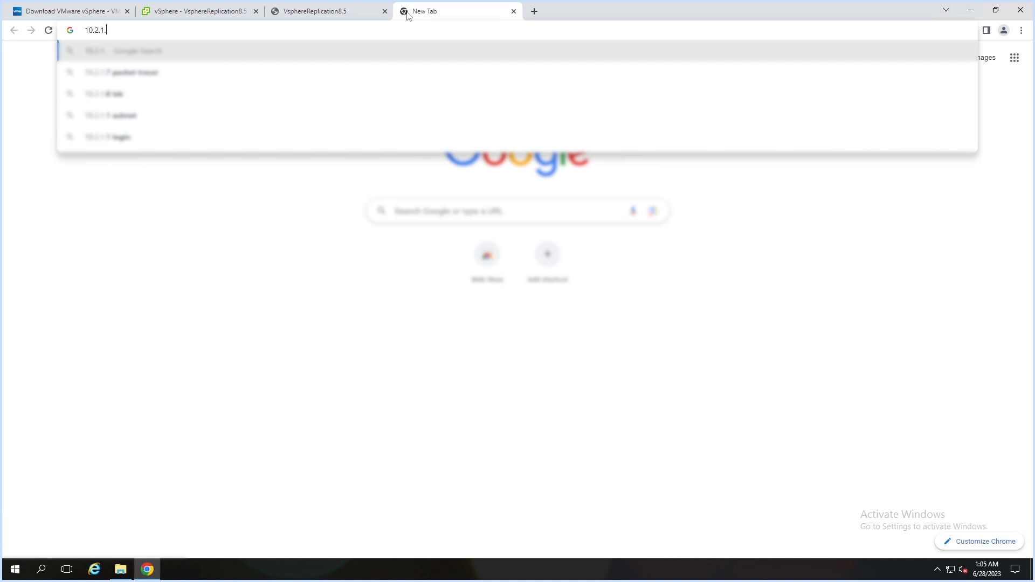
{"action": "type", "text": "61:"}
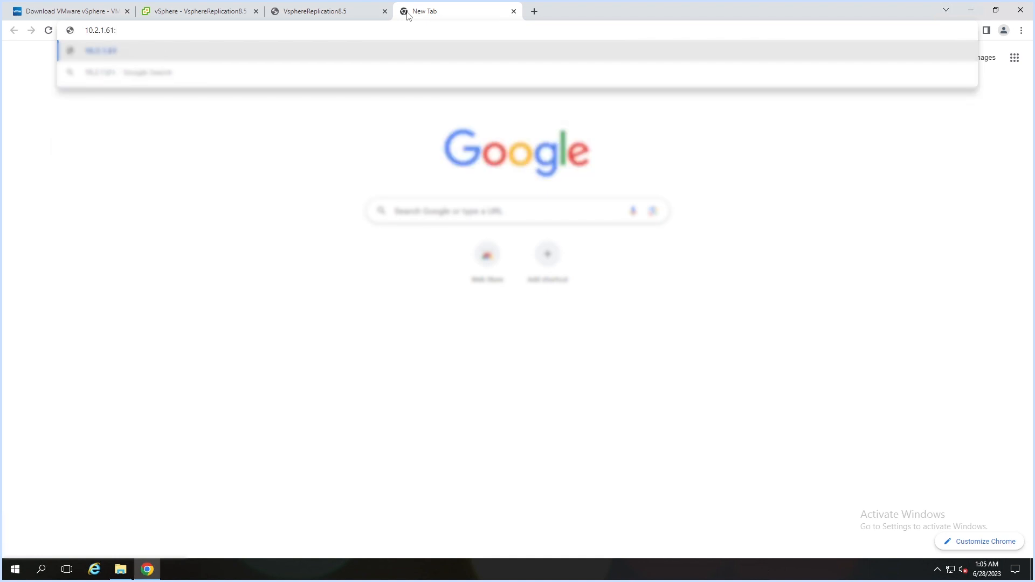
{"action": "type", "text": "5480"}
{"action": "key", "text": "Return"}
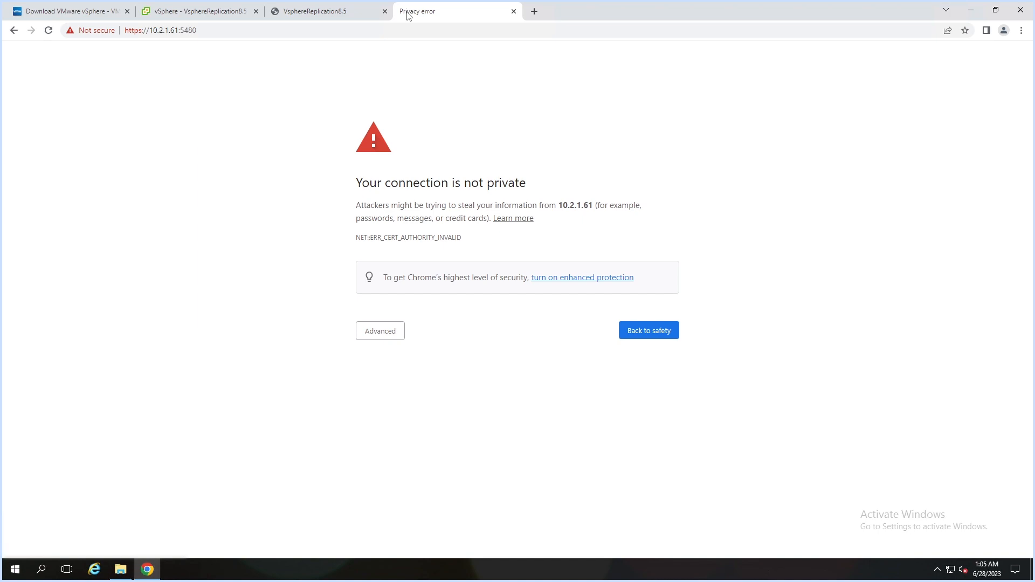
{"action": "left_click", "coordinate": [388, 333]}
{"action": "left_click", "coordinate": [403, 419]}
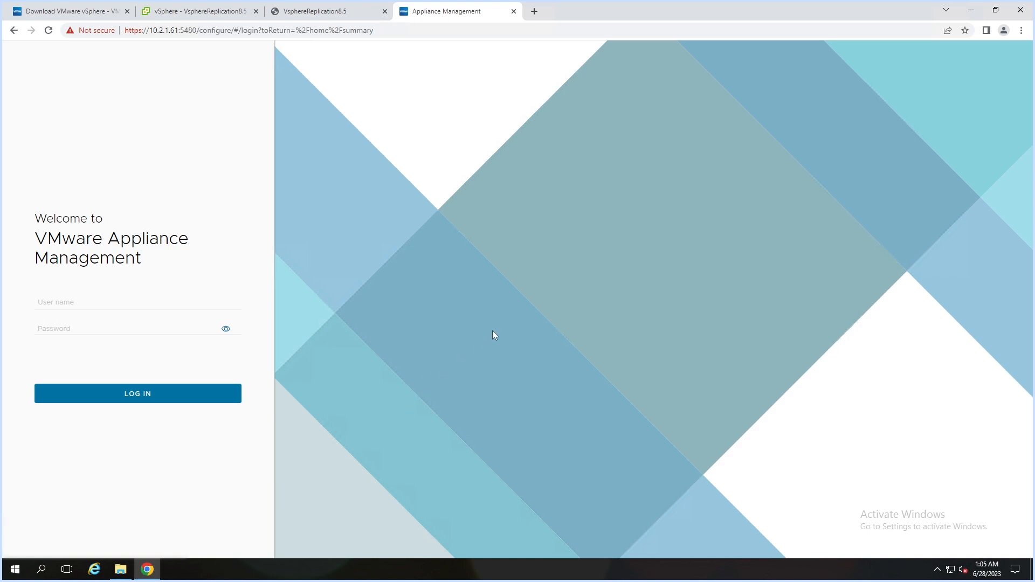
- Log in to appliance management as admin with the account password
{"action": "left_click", "coordinate": [132, 300]}
{"action": "type", "text": "admin"}
{"action": "key", "text": "Tab"}
{"action": "type", "text": "*******"}
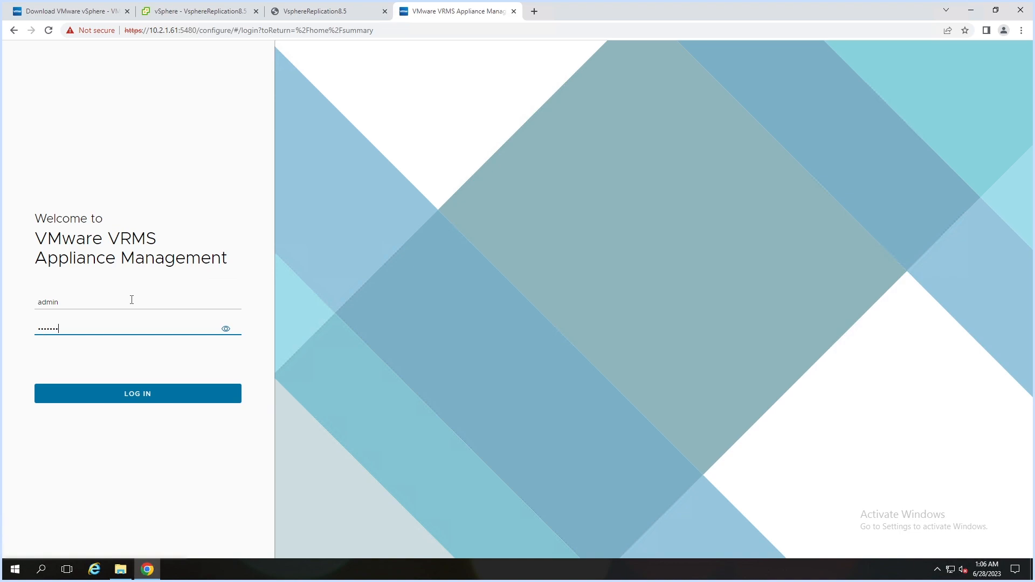
{"action": "key", "text": "Return"}
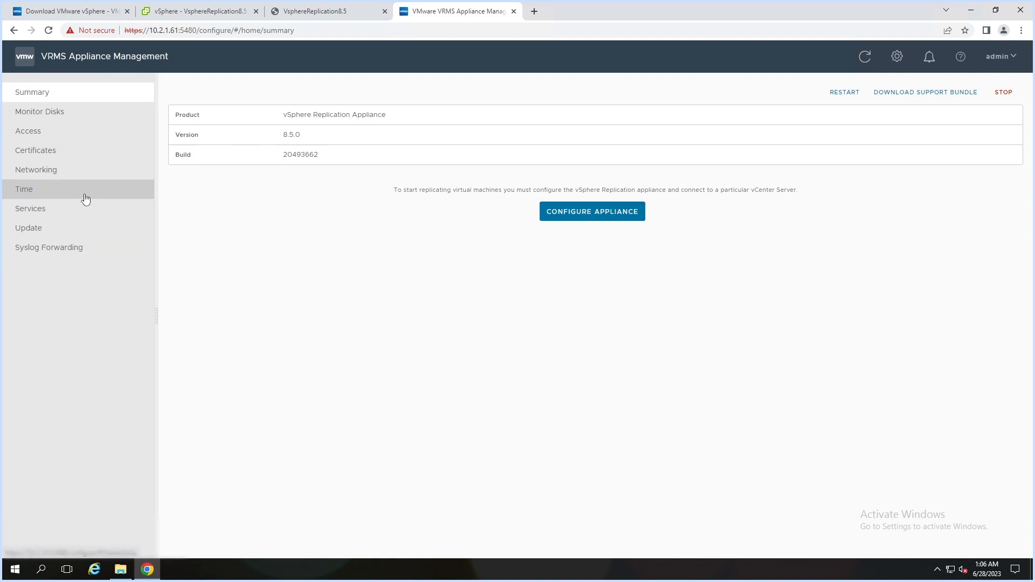
- Check the appliance Time settings and NTP server, then return to Summary
{"action": "left_click", "coordinate": [59, 194]}
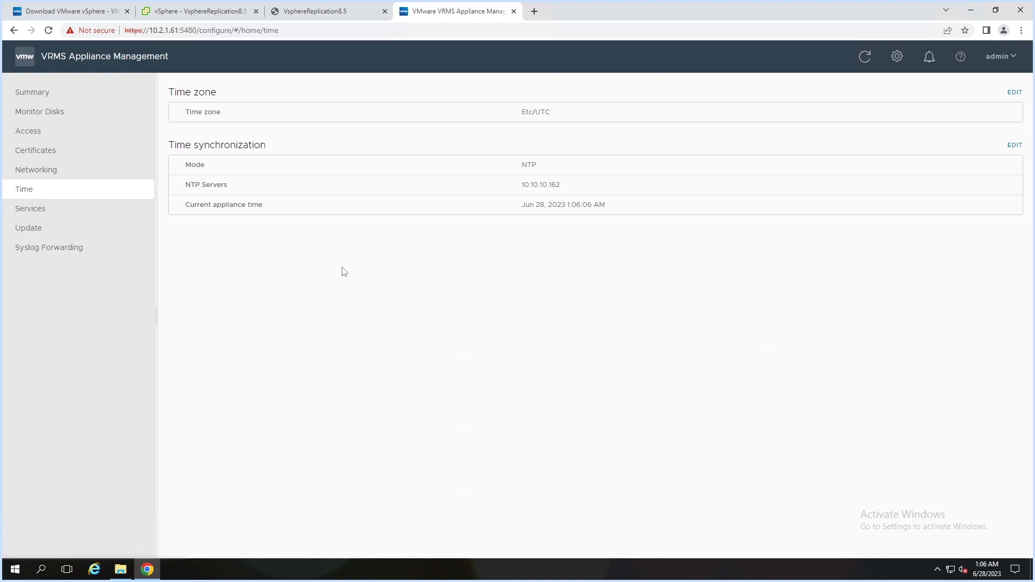
{"action": "left_click_drag", "start_coordinate": [557, 206], "coordinate": [548, 186]}
{"action": "left_click", "coordinate": [38, 96]}
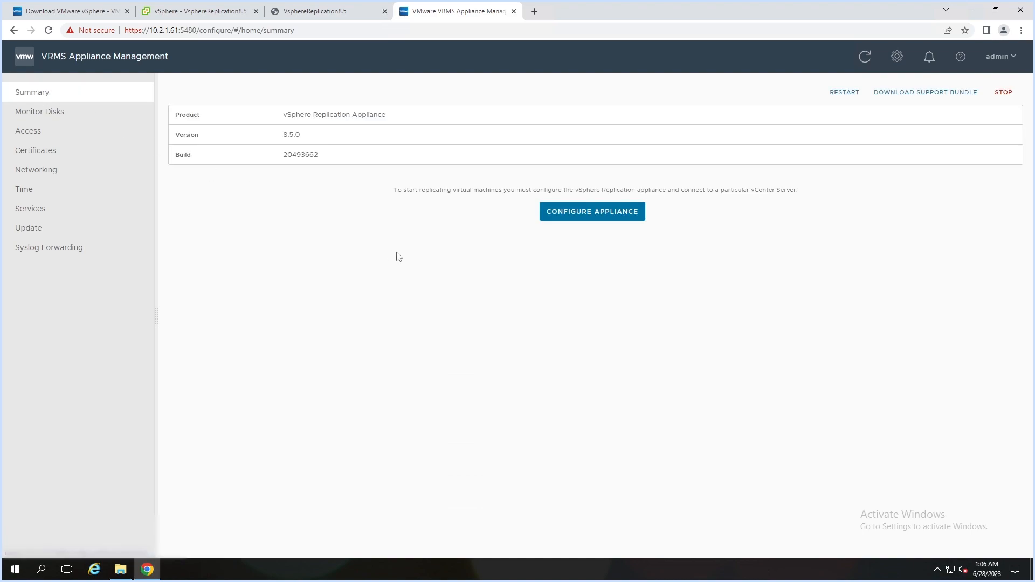
- Connect to PSC 10.2.1.60 with the SSO administrator account, accepting the PSC and vCenter certificates
{"action": "left_click", "coordinate": [589, 216]}
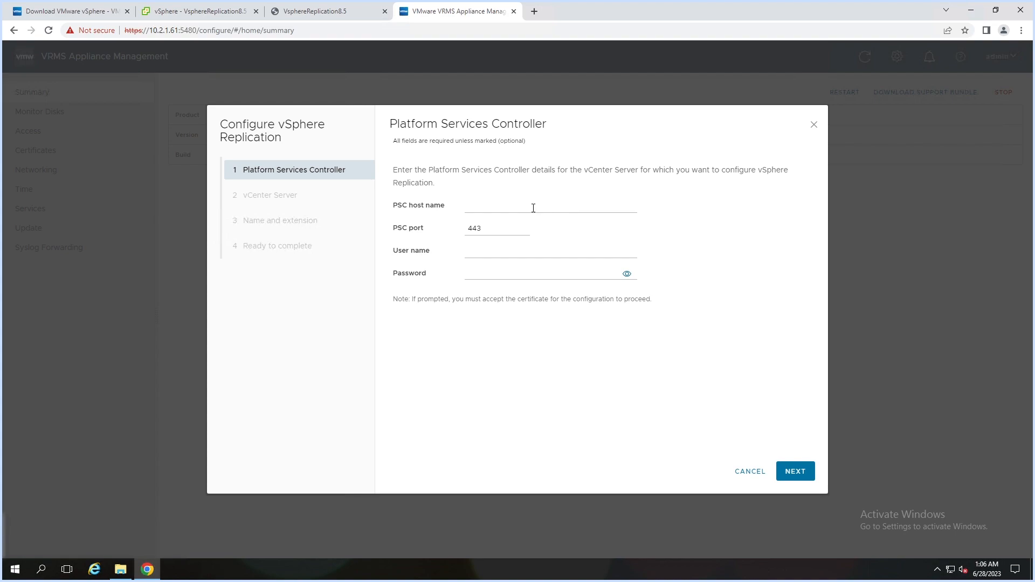
{"action": "left_click", "coordinate": [533, 208]}
{"action": "type", "text": "10.2.1.60"}
{"action": "left_click", "coordinate": [498, 252]}
{"action": "type", "text": "administrator@vsphere.local"}
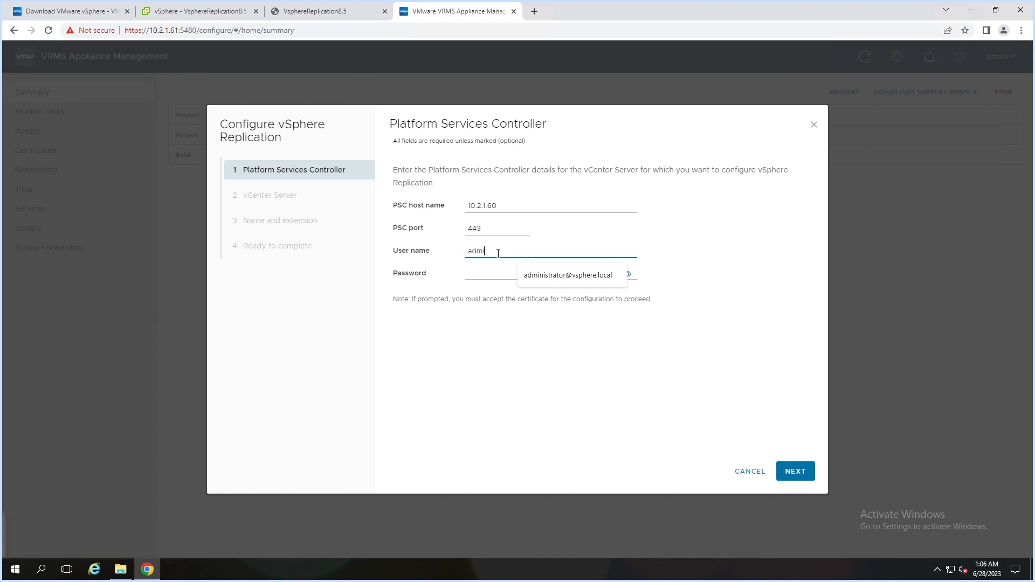
{"action": "left_click", "coordinate": [555, 276]}
{"action": "left_click", "coordinate": [512, 273]}
{"action": "key", "text": "ctrl+v"}
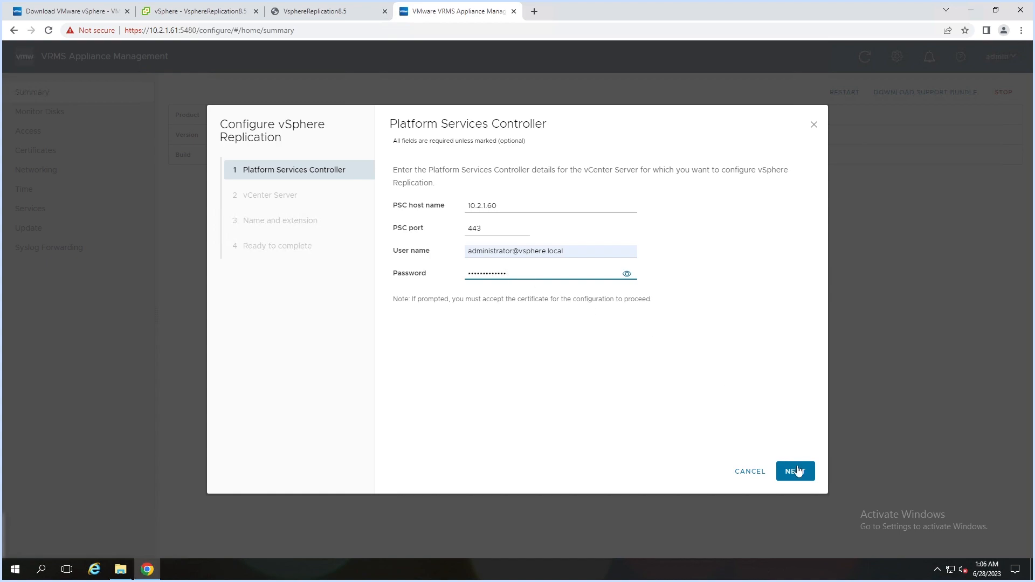
{"action": "left_click", "coordinate": [803, 477]}
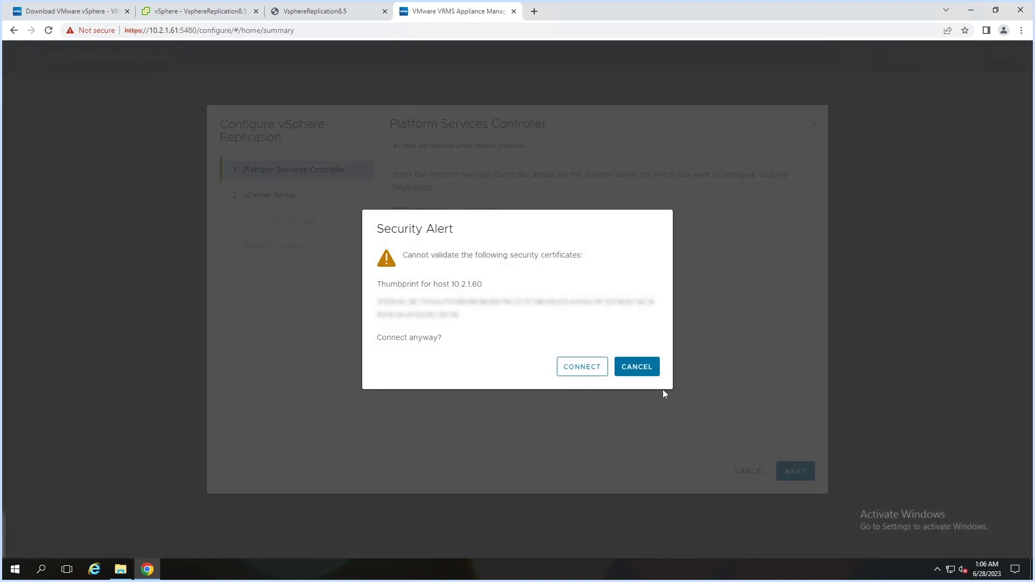
{"action": "left_click", "coordinate": [576, 371]}
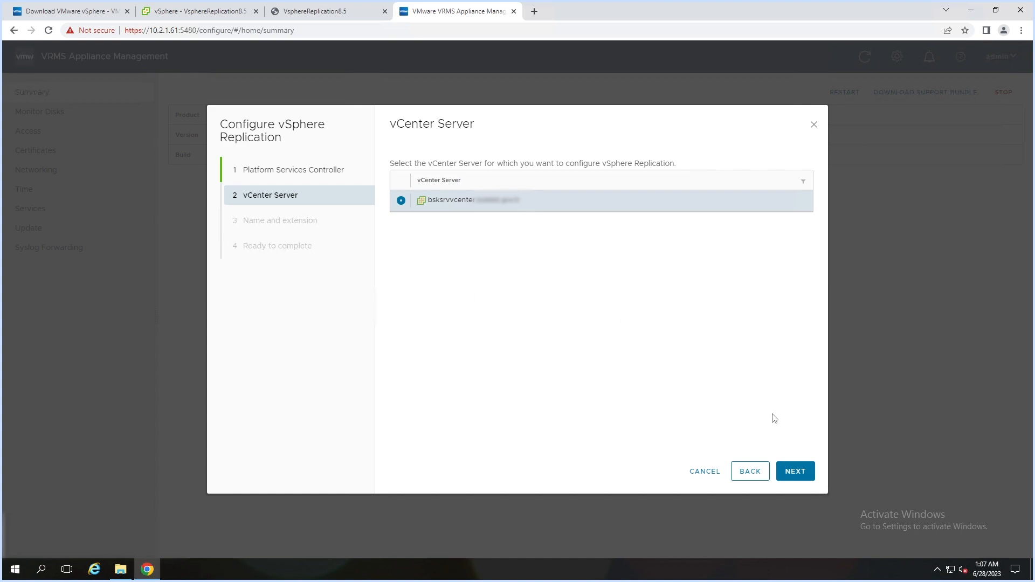
{"action": "left_click", "coordinate": [800, 474]}
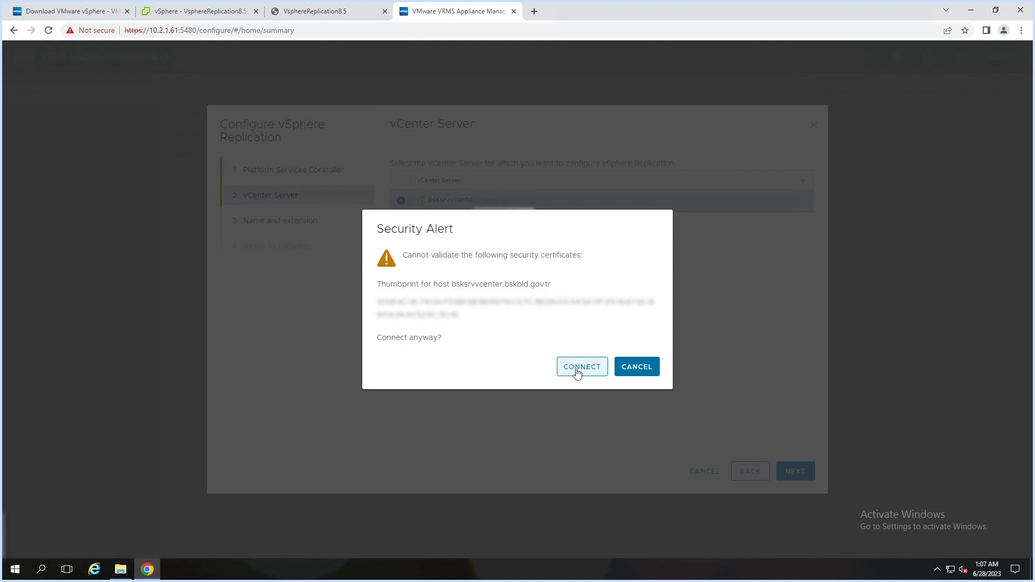
{"action": "left_click", "coordinate": [582, 367]}
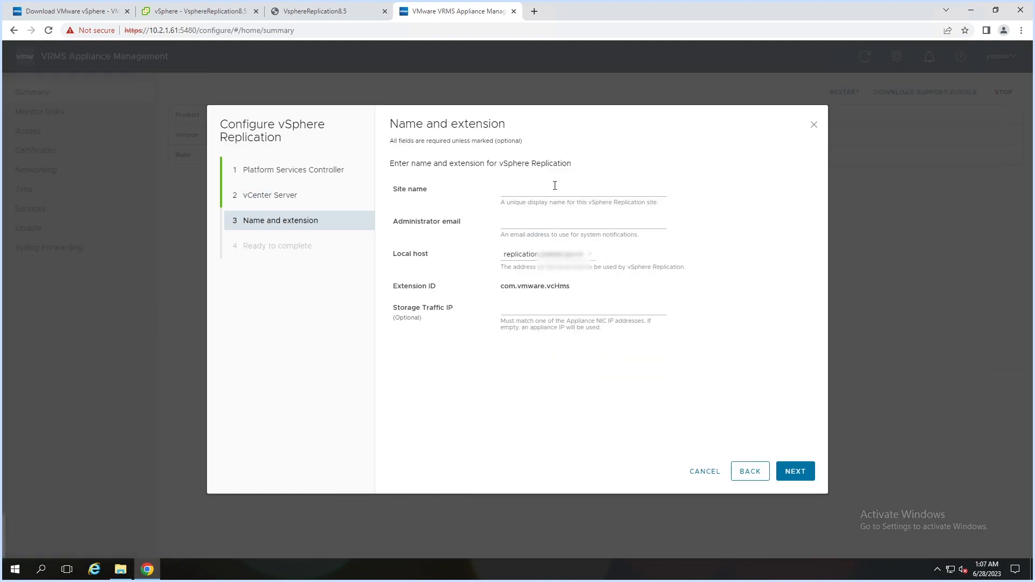
- Name the site 'TEST Replication', enter the administrator e-mail, and pick local host 10.2.1.61
{"action": "left_click", "coordinate": [565, 194]}
{"action": "type", "text": "TEST Replication"}
{"action": "left_click", "coordinate": [548, 224]}
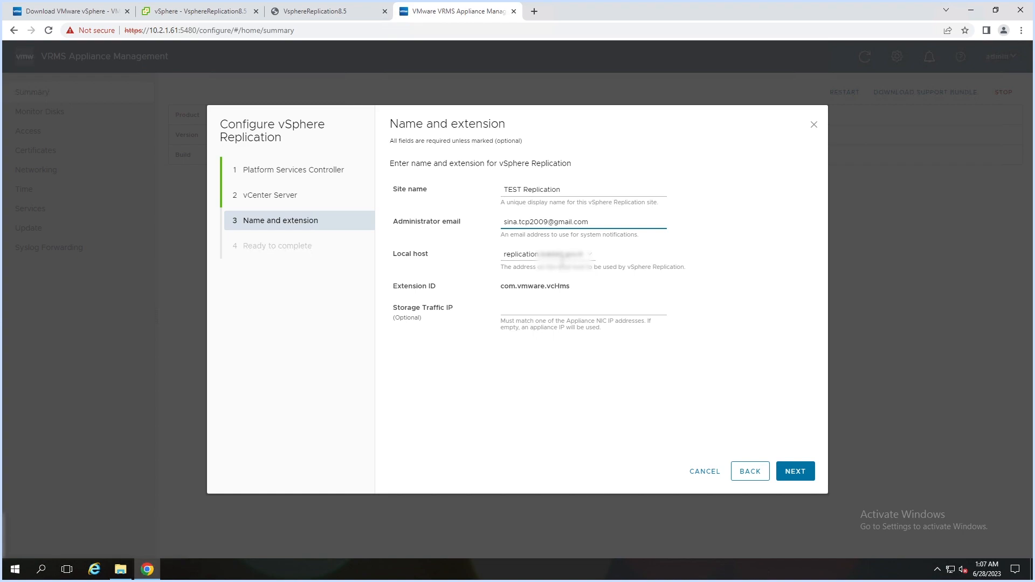
{"action": "left_click", "coordinate": [565, 264]}
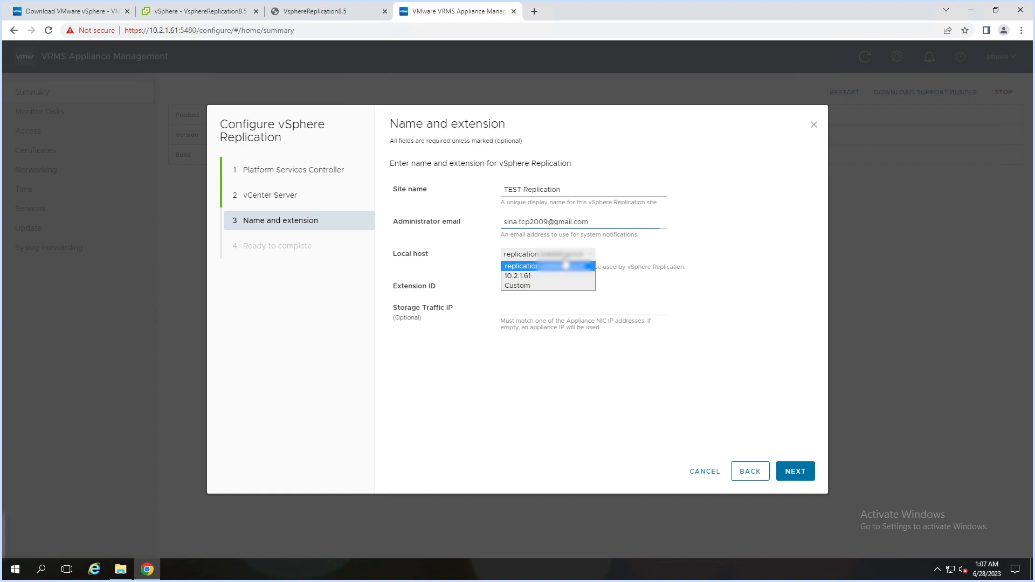
{"action": "left_click", "coordinate": [536, 276]}
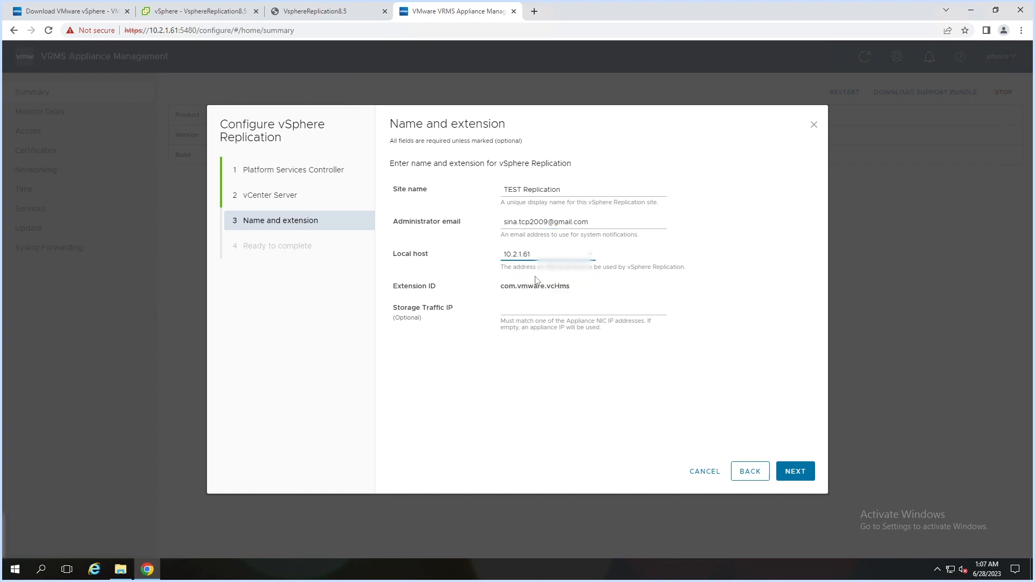
{"action": "left_click", "coordinate": [529, 309]}
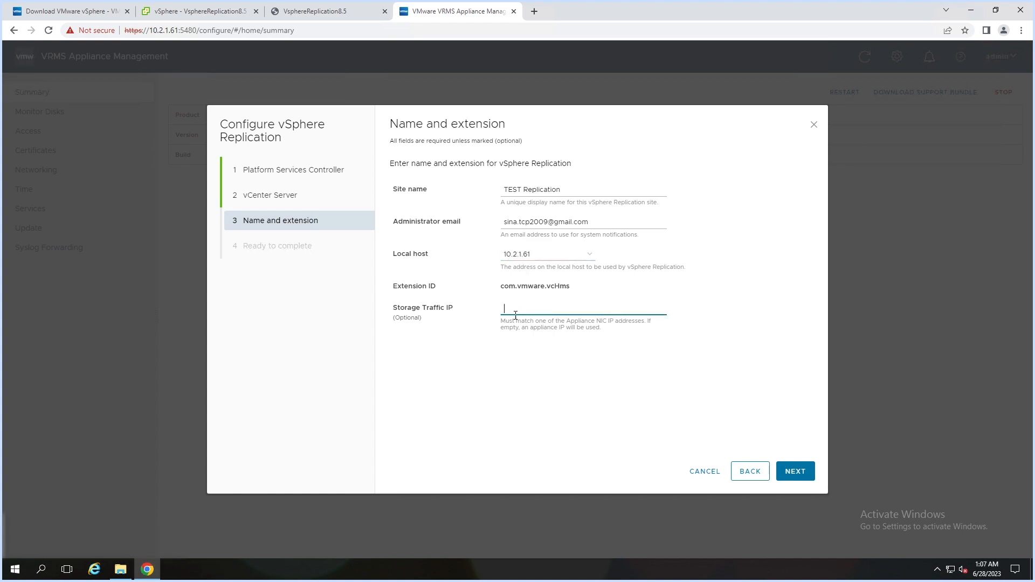
{"action": "left_click", "coordinate": [799, 476]}
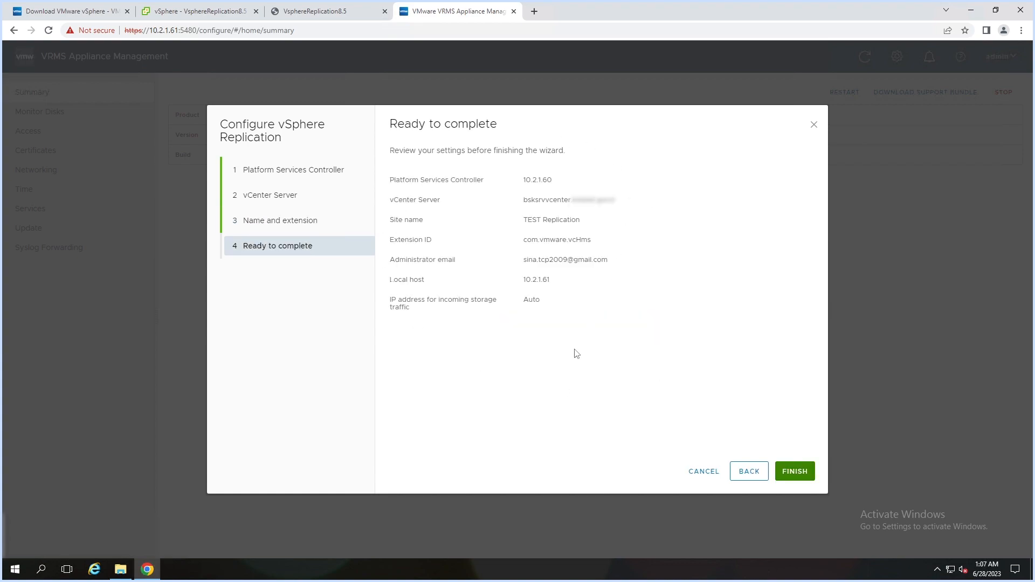
- Finish the Configure vSphere Replication wizard and wait for Appliance configured
{"action": "left_click", "coordinate": [798, 472]}
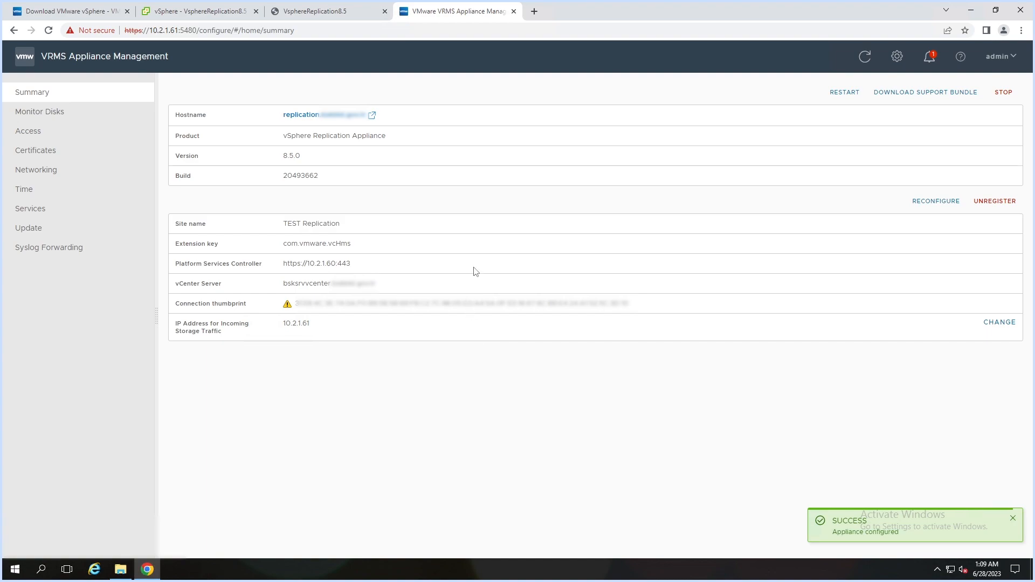
- Open the appliance hostname link and proceed past Chrome's certificate warning to Site Recovery
{"action": "left_click", "coordinate": [316, 120]}
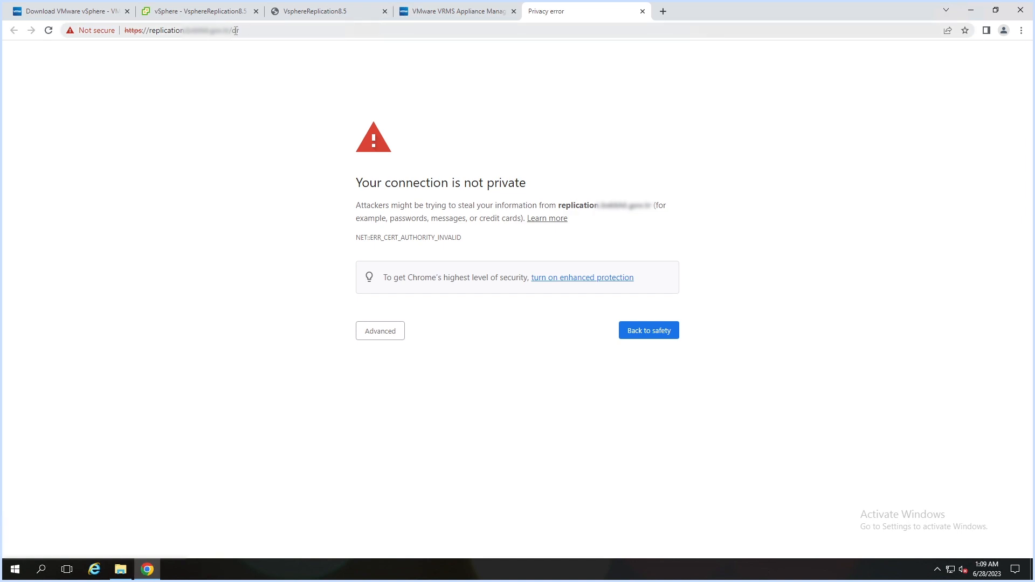
{"action": "left_click", "coordinate": [381, 335]}
{"action": "left_click", "coordinate": [405, 414]}
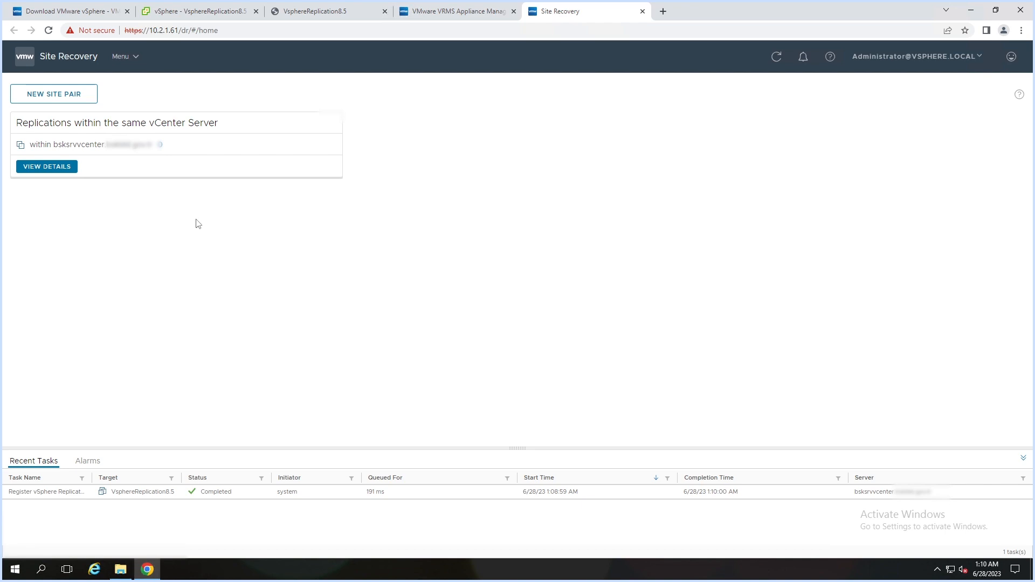
- Open the vCenter entry under Replications within the same vCenter Server, after cancelling a new site pair
{"action": "left_click", "coordinate": [128, 57]}
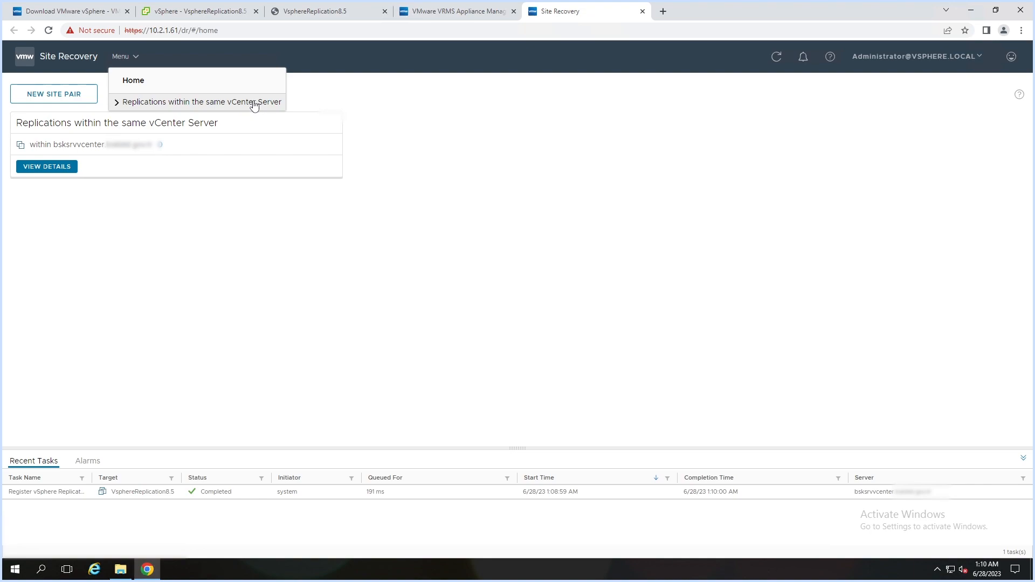
{"action": "left_click", "coordinate": [51, 89]}
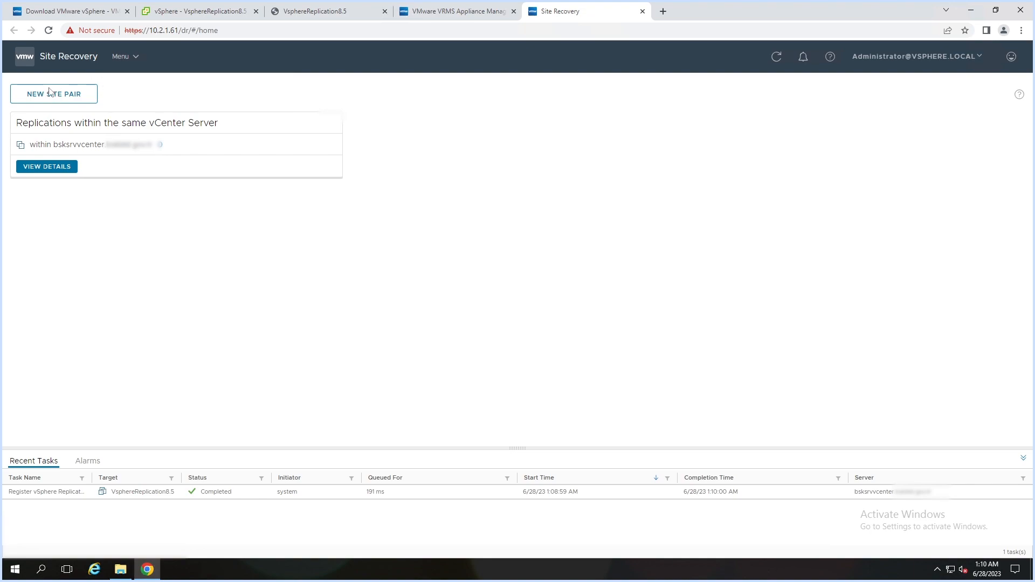
{"action": "left_click", "coordinate": [52, 92]}
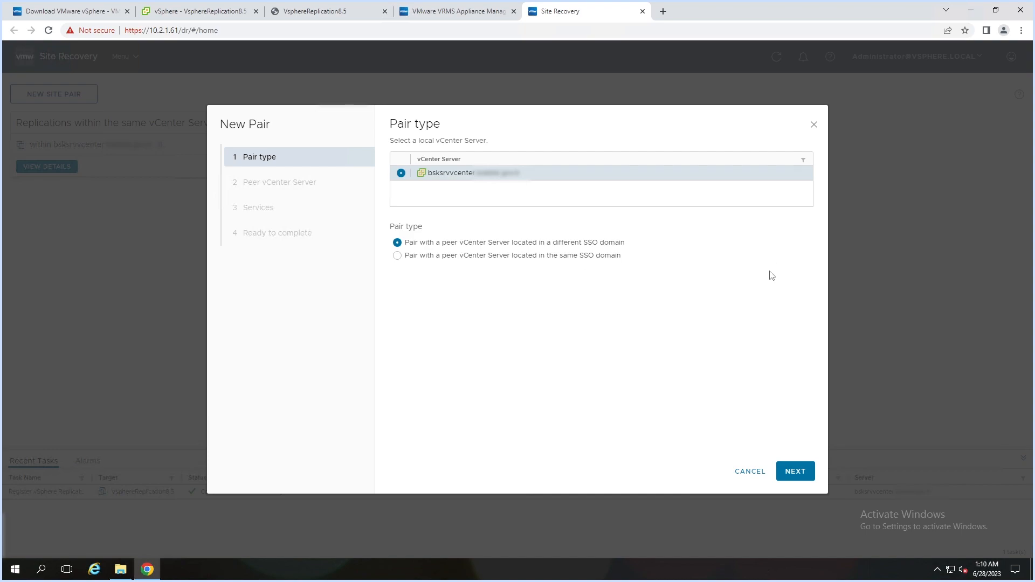
{"action": "left_click", "coordinate": [813, 127]}
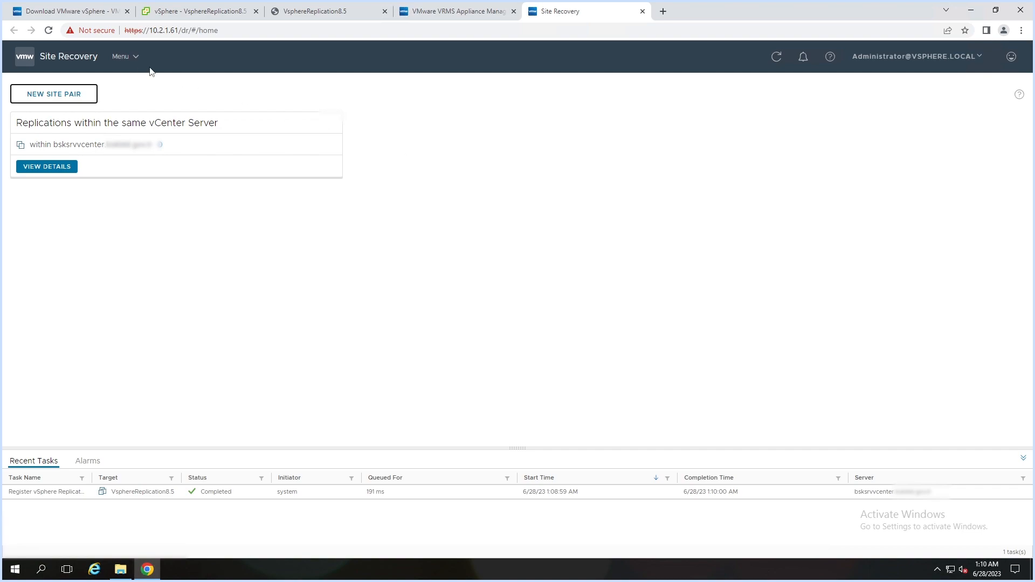
{"action": "left_click", "coordinate": [133, 64]}
{"action": "left_click", "coordinate": [157, 104]}
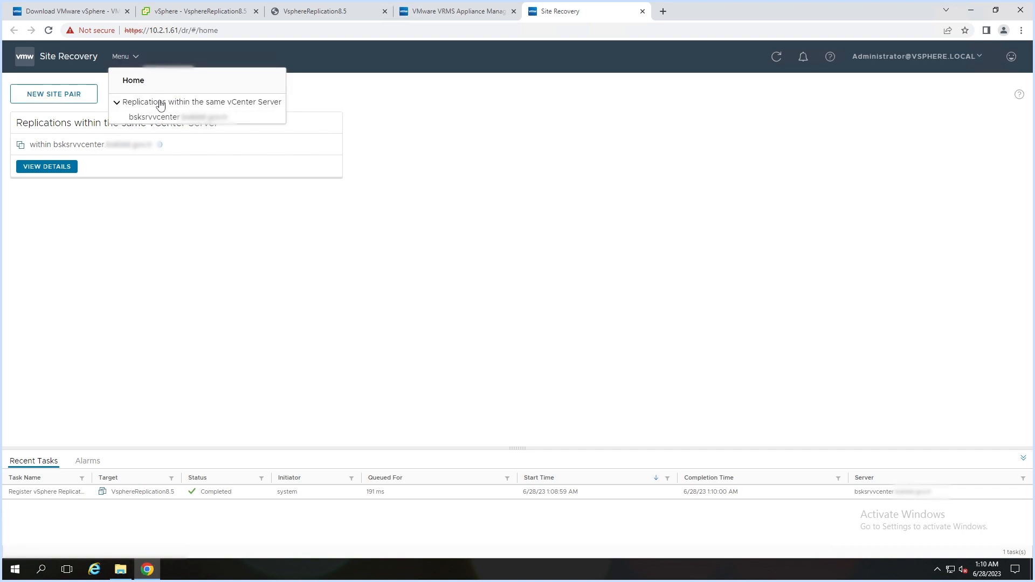
{"action": "left_click", "coordinate": [175, 118]}
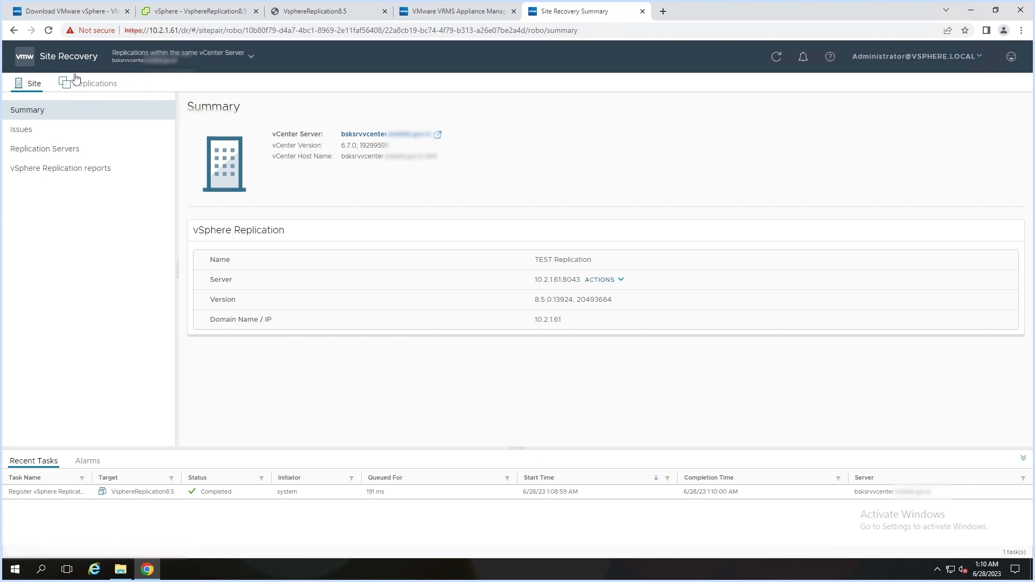
- Start a NEW replication from the Replications tab to open the Configure Replication wizard
{"action": "left_click", "coordinate": [90, 87]}
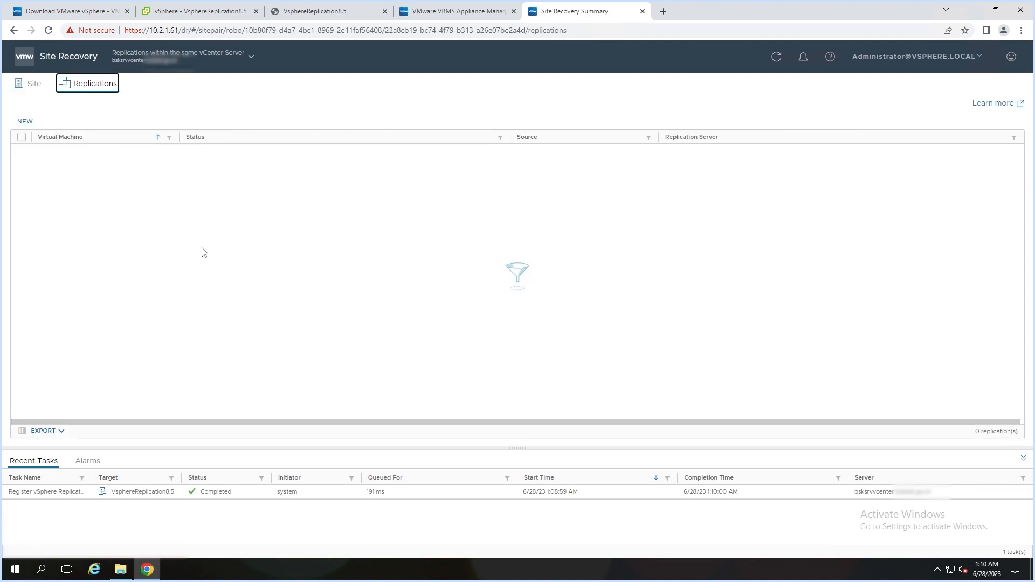
{"action": "left_click", "coordinate": [25, 122]}
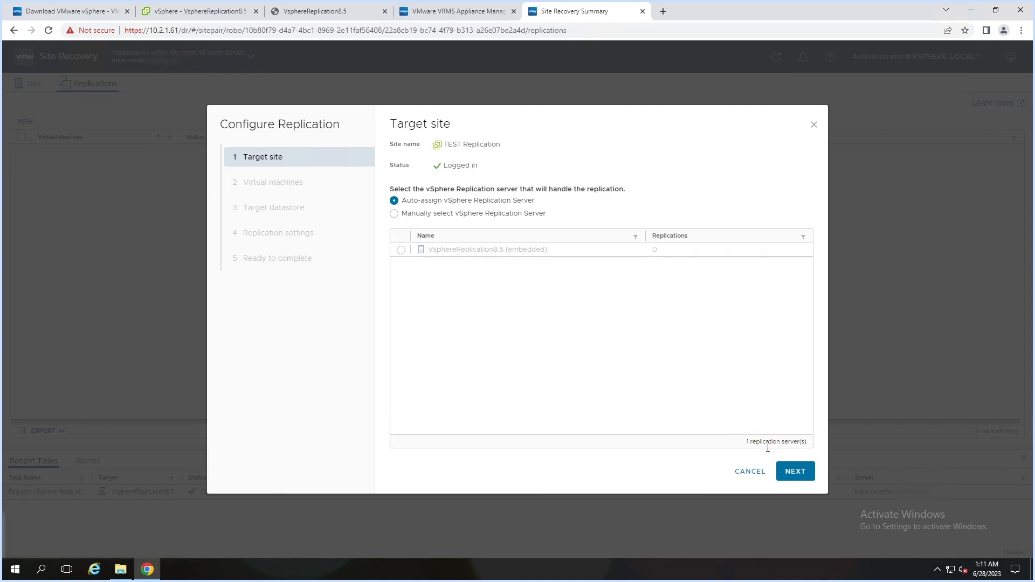
- Filter the virtual machine list by 'test' and select BTEST1 and BTEST2
{"action": "left_click", "coordinate": [804, 477]}
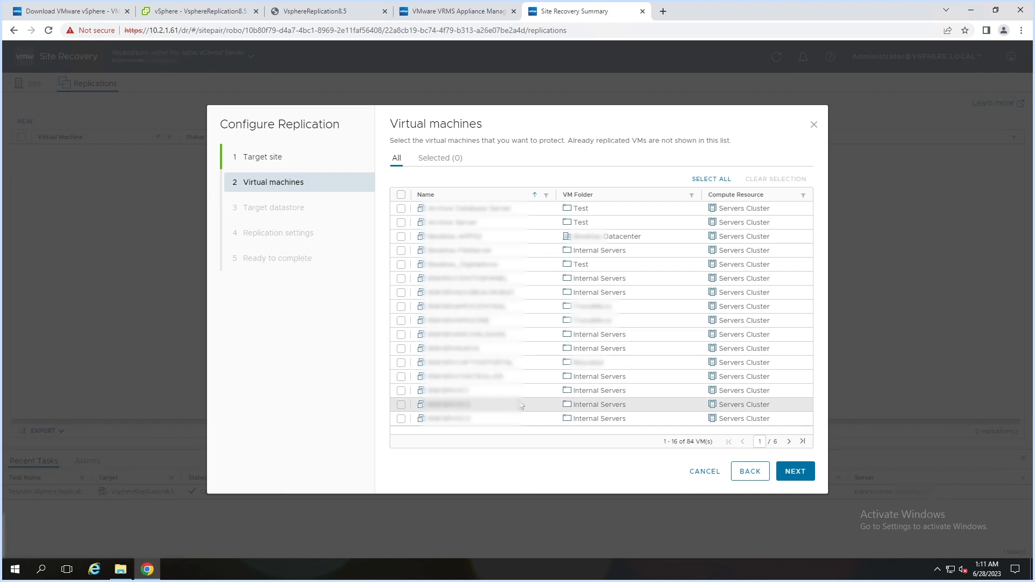
{"action": "left_click", "coordinate": [546, 197]}
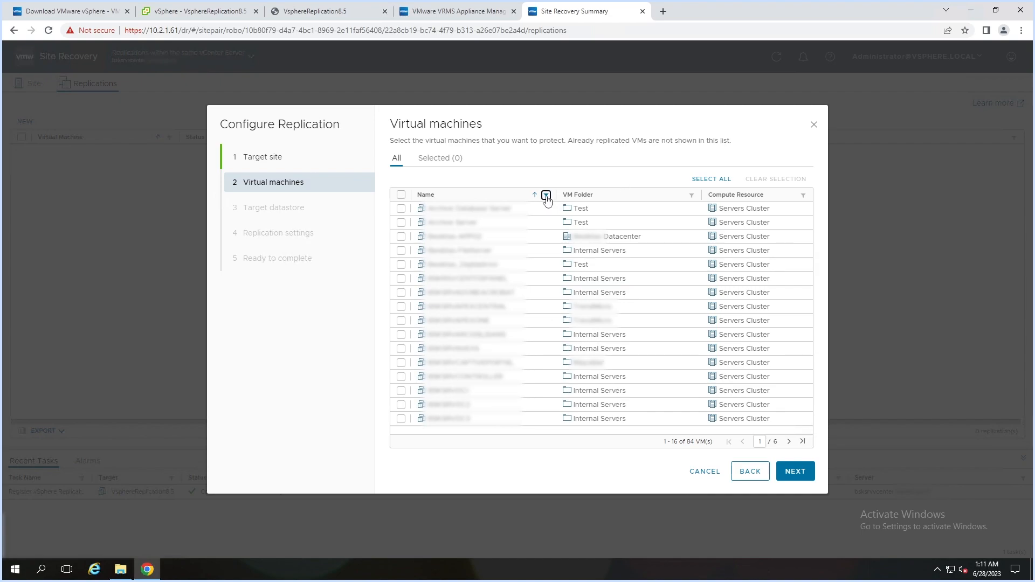
{"action": "type", "text": "test"}
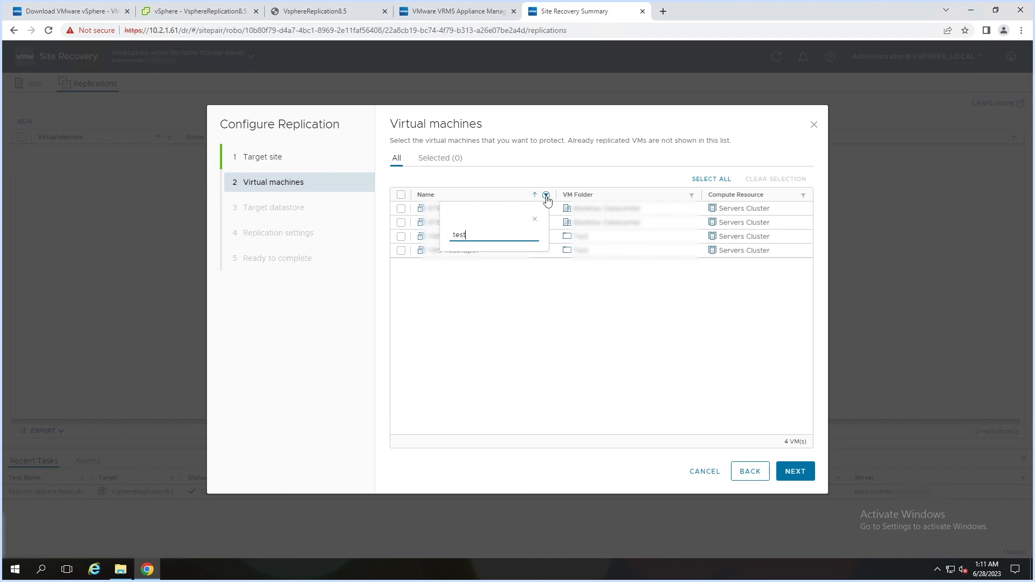
{"action": "left_click", "coordinate": [521, 305]}
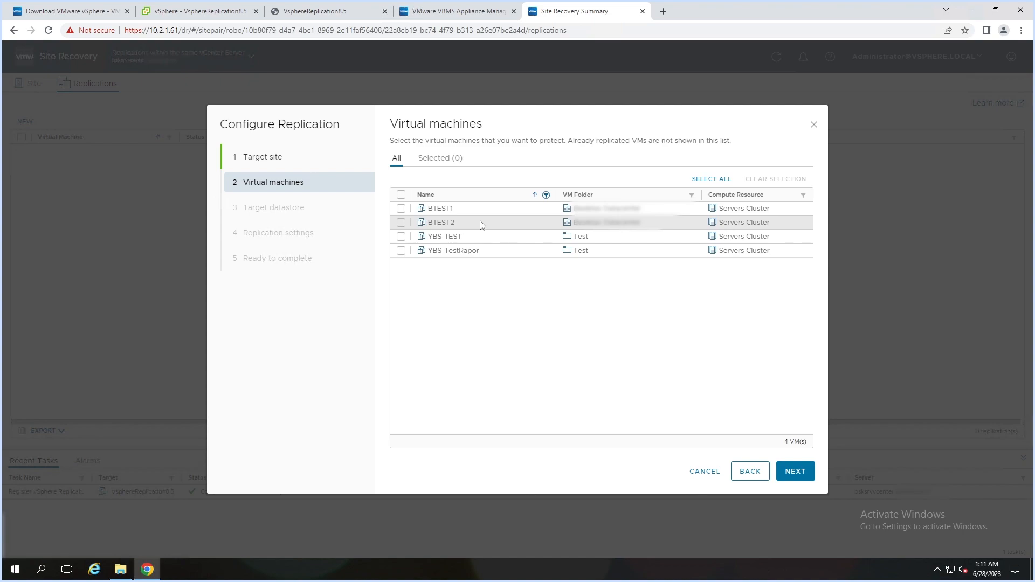
{"action": "left_click", "coordinate": [401, 209]}
{"action": "left_click", "coordinate": [401, 222]}
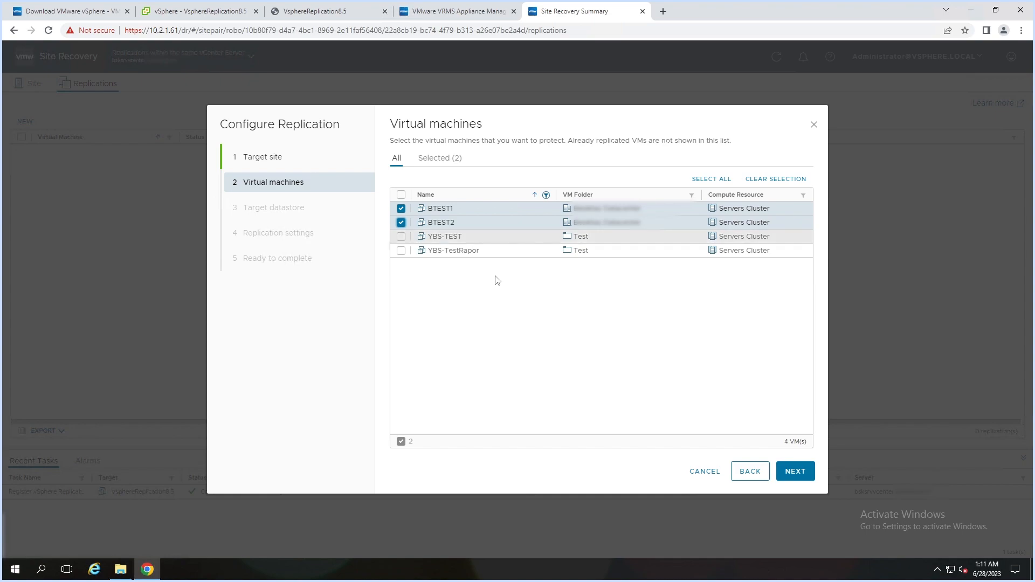
- Choose the 1200GB LUN as the target datastore for the replicated VM files
{"action": "left_click", "coordinate": [795, 473]}
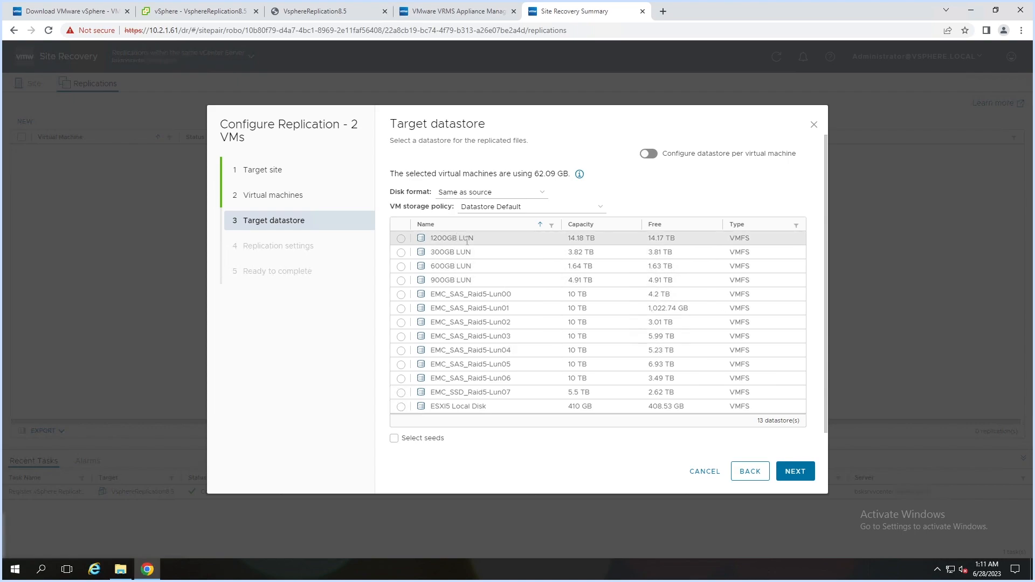
{"action": "left_click", "coordinate": [401, 239]}
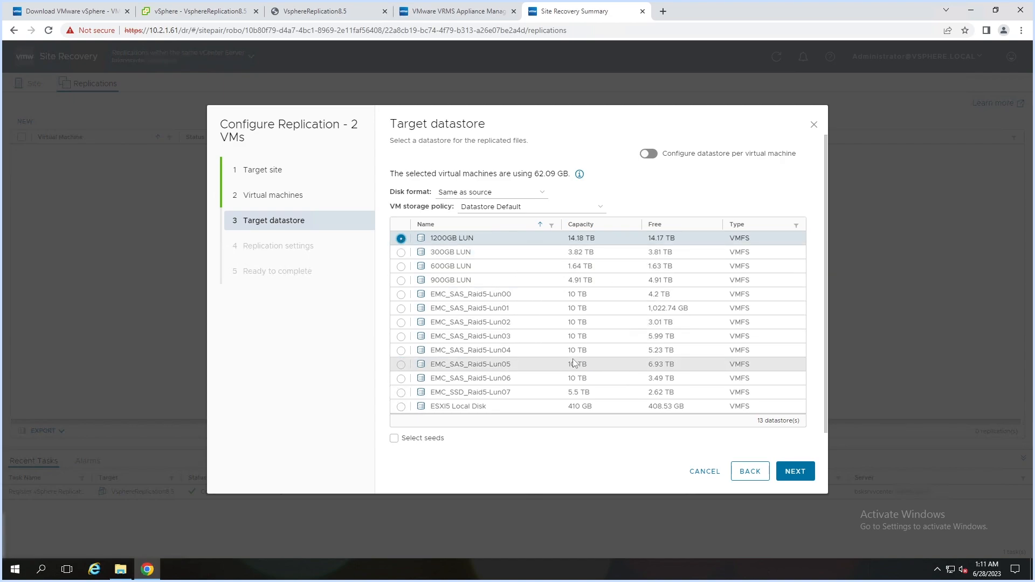
{"action": "left_click", "coordinate": [797, 472]}
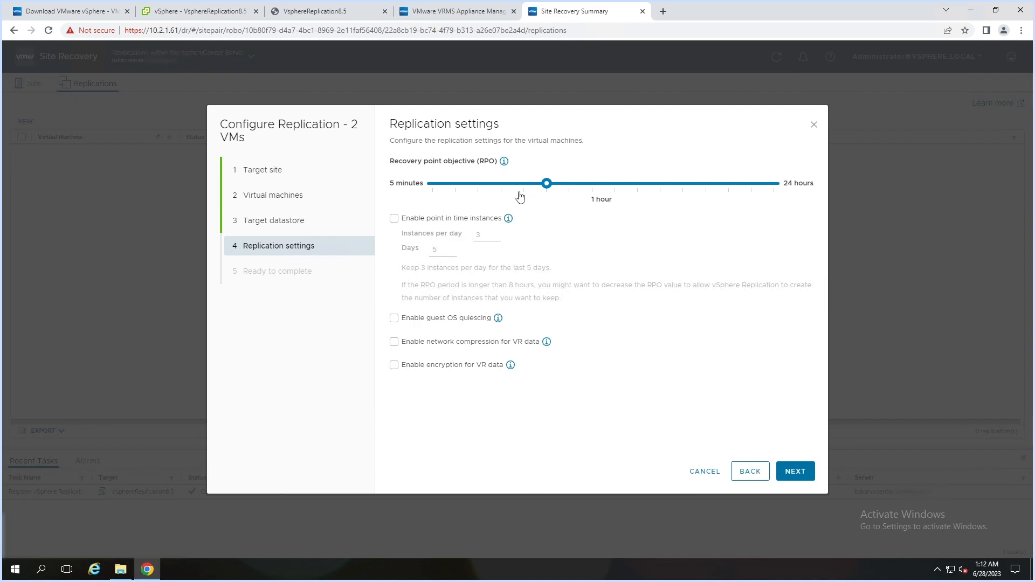
- Set RPO to 10 minutes and enable point-in-time instances: 12 per day, kept 2 days
{"action": "left_click_drag", "start_coordinate": [547, 186], "coordinate": [467, 187]}
{"action": "left_click", "coordinate": [394, 219]}
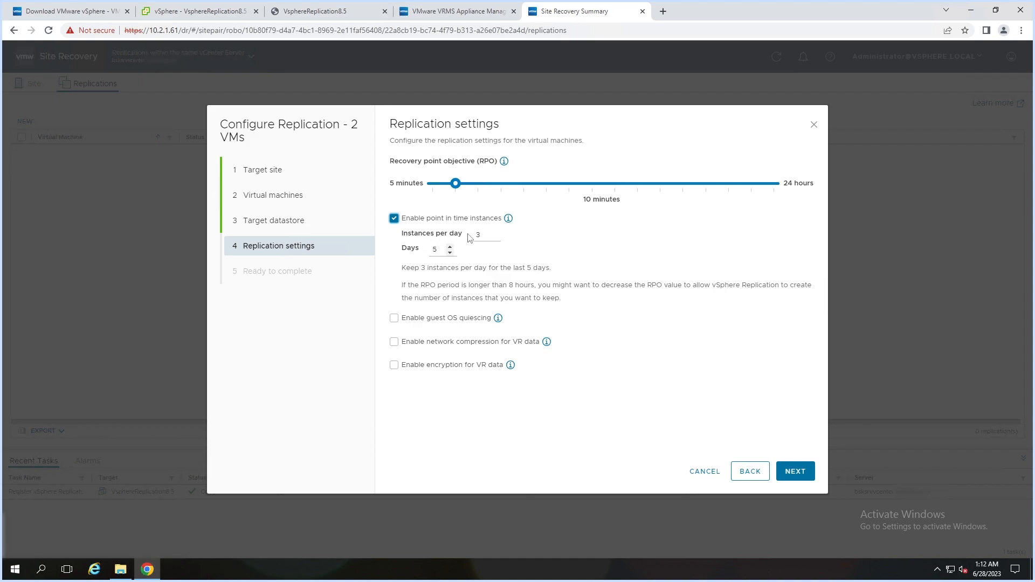
{"action": "left_click", "coordinate": [486, 234]}
{"action": "type", "text": "12"}
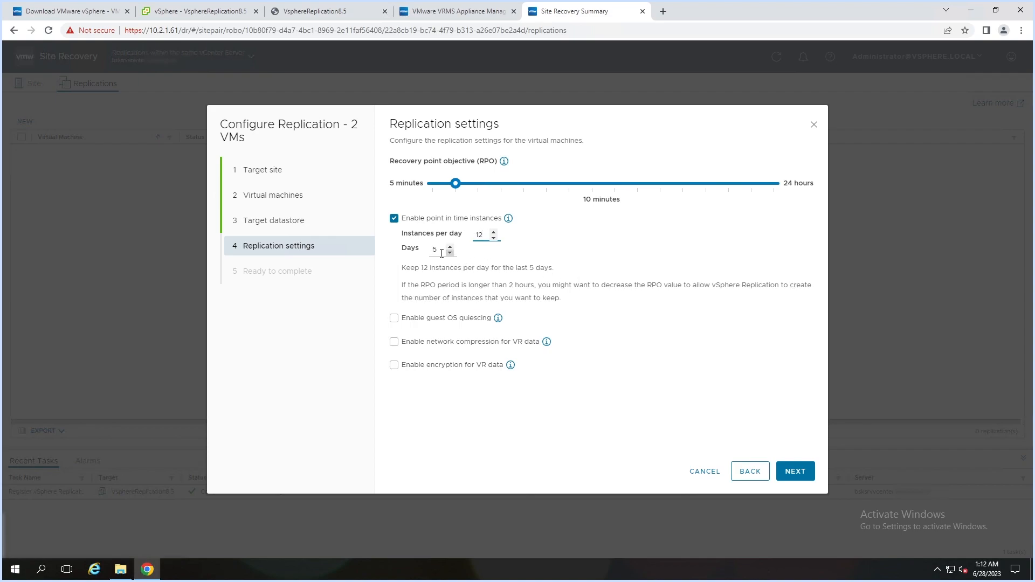
{"action": "left_click", "coordinate": [439, 250]}
{"action": "left_click", "coordinate": [548, 270]}
- Enable network compression for VR data and finish the Configure Replication wizard
{"action": "left_click", "coordinate": [396, 346]}
{"action": "left_click", "coordinate": [795, 471]}
{"action": "left_click", "coordinate": [803, 475]}
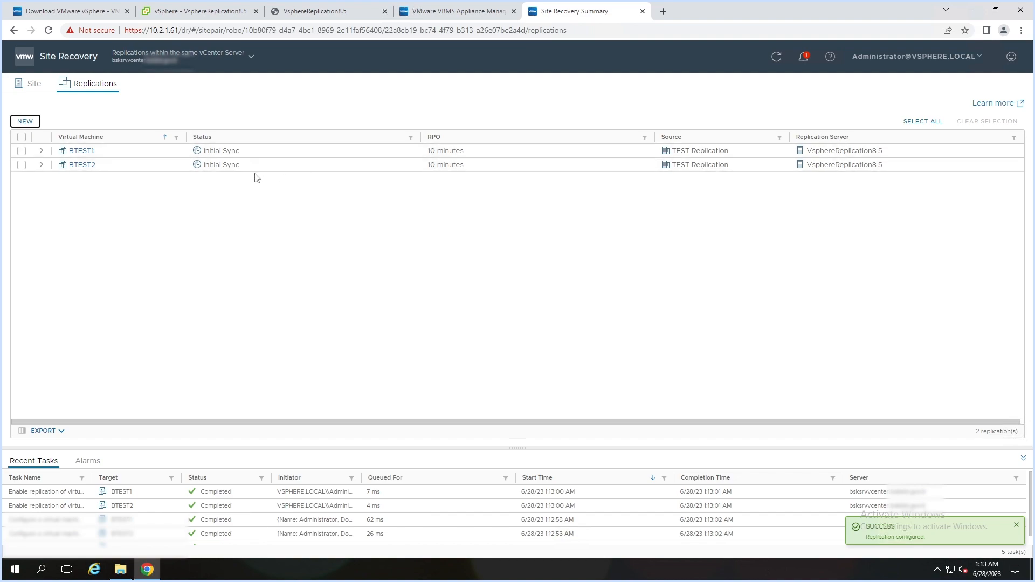
- Expand BTEST1's replication details and refresh until sync shows 1% and 939.56 MB
{"action": "left_click", "coordinate": [42, 152]}
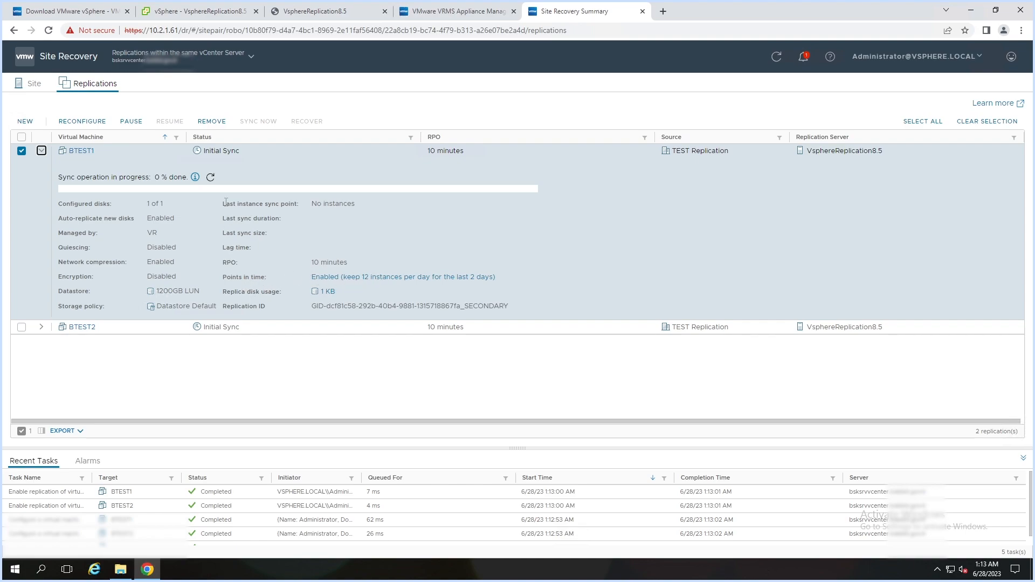
{"action": "left_click", "coordinate": [211, 181]}
{"action": "left_click", "coordinate": [211, 182]}
{"action": "left_click", "coordinate": [209, 179]}
- Open Site Recovery from the vSphere Client shortcuts, then sign out
{"action": "left_click", "coordinate": [198, 12]}
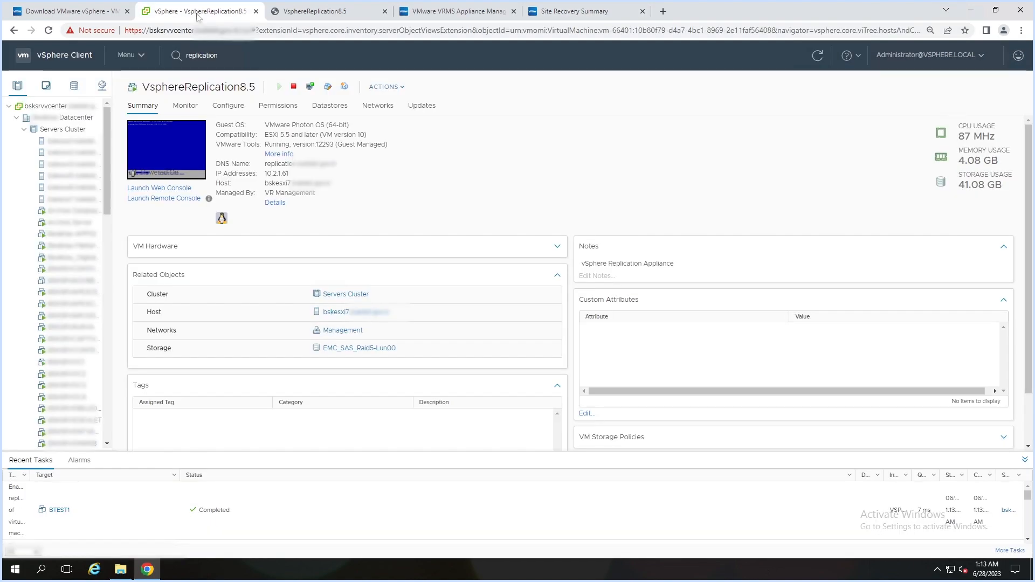
{"action": "left_click", "coordinate": [22, 58]}
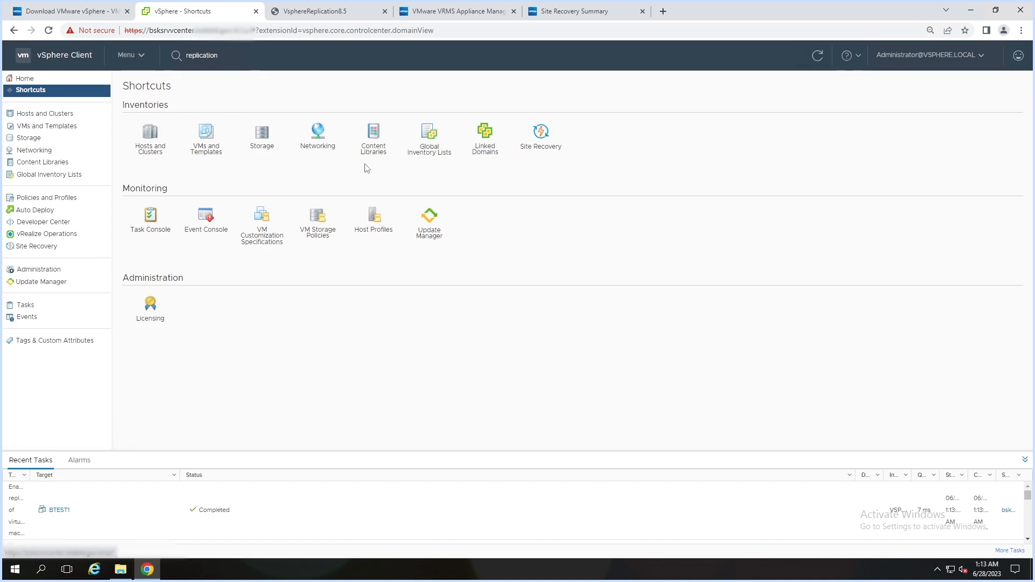
{"action": "left_click", "coordinate": [539, 135]}
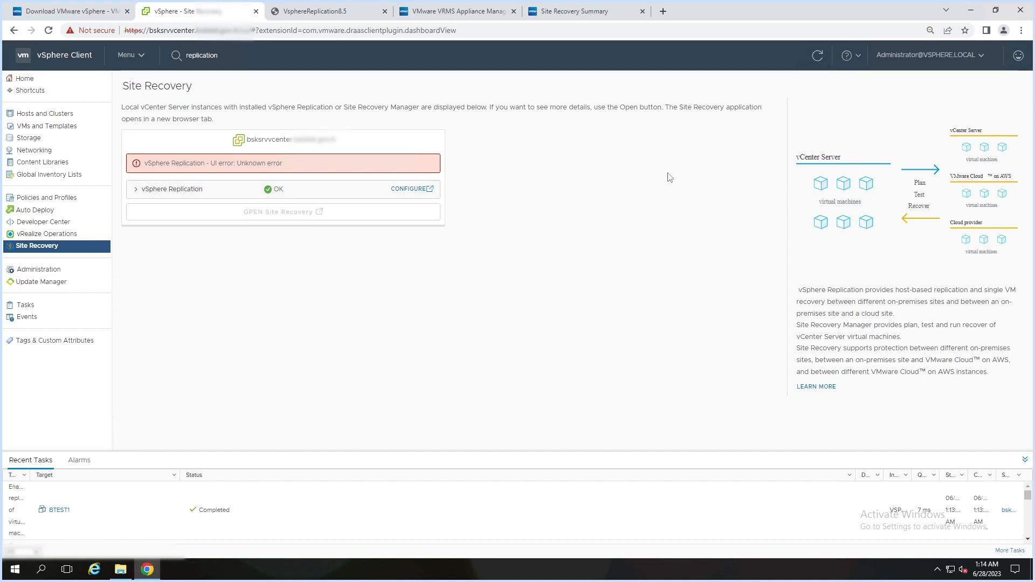
{"action": "left_click", "coordinate": [957, 57]}
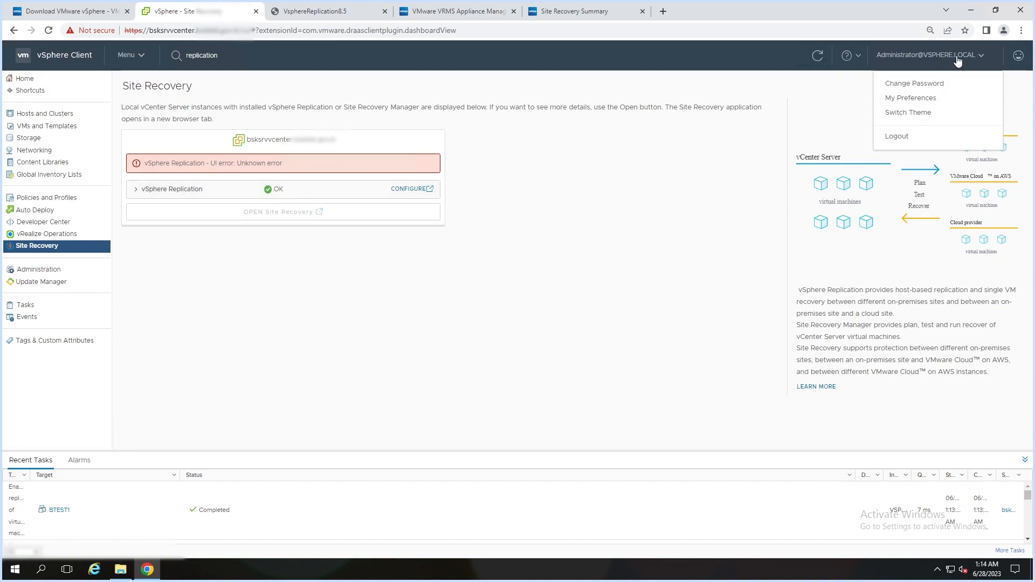
{"action": "left_click", "coordinate": [906, 138]}
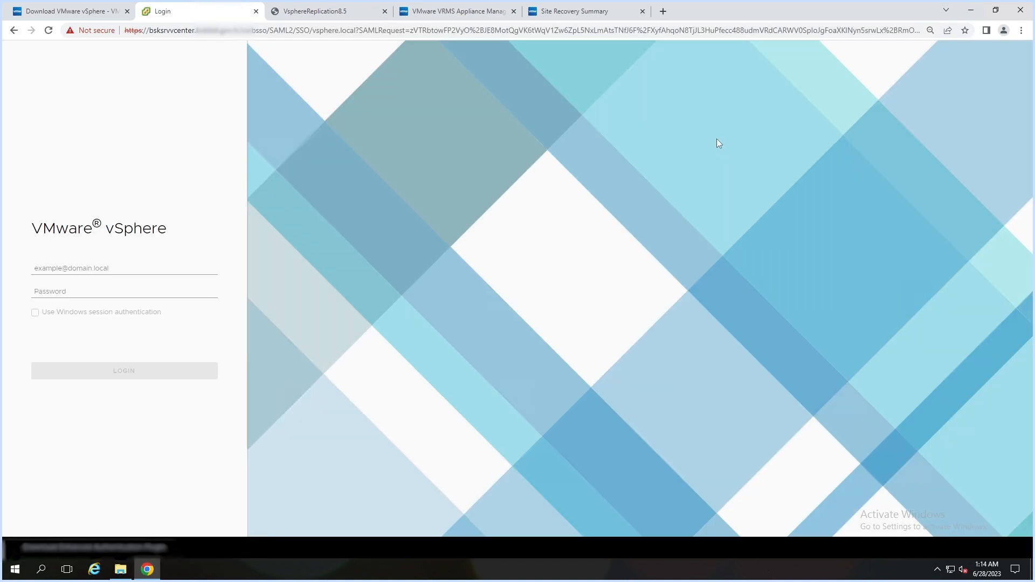
- Log back in to vSphere Client with the administrator user name and password
{"action": "left_click", "coordinate": [161, 268]}
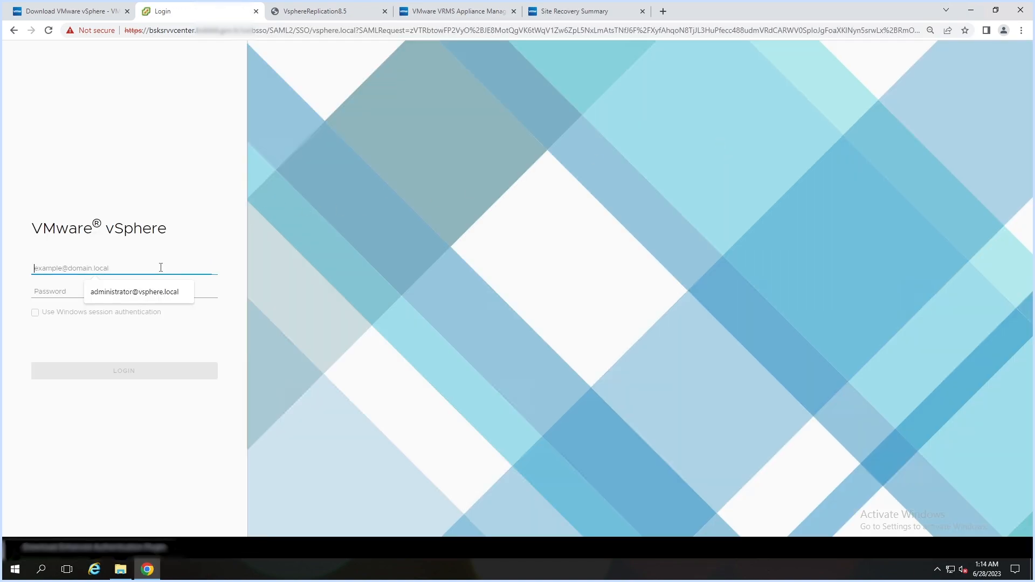
{"action": "left_click", "coordinate": [148, 298]}
{"action": "left_click", "coordinate": [117, 291]}
{"action": "key", "text": "ctrl+v"}
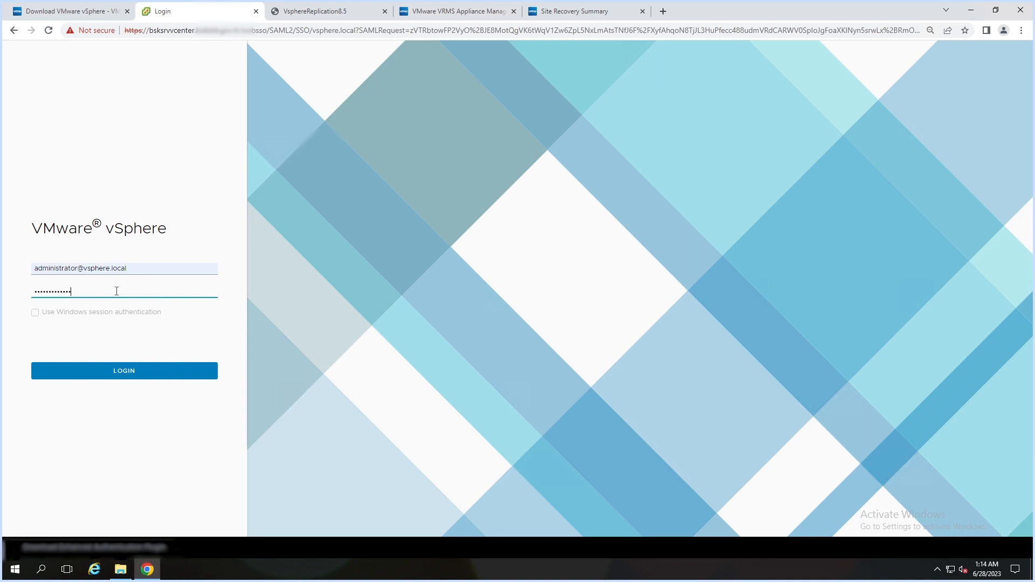
{"action": "left_click", "coordinate": [110, 374]}
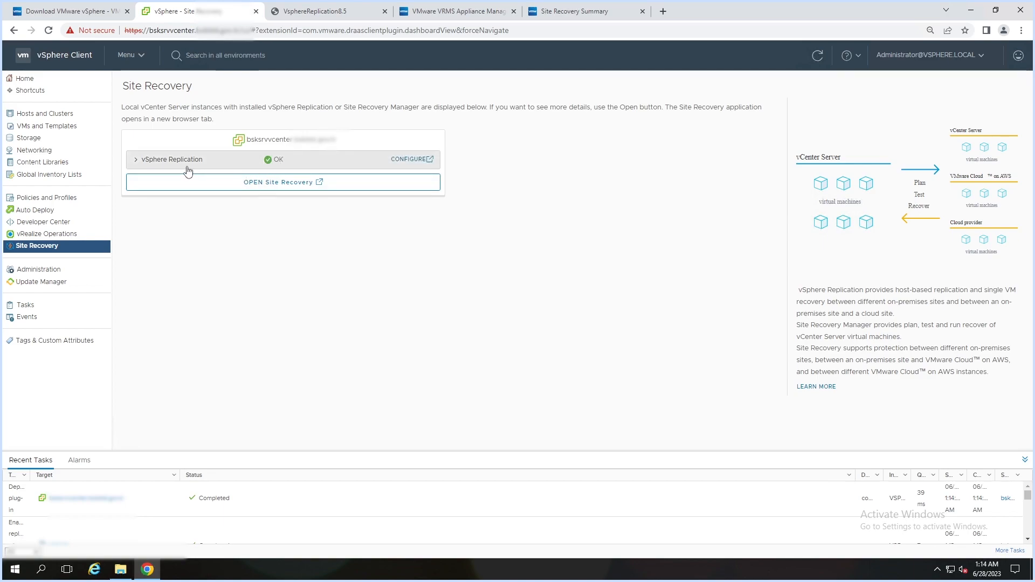
- Show vSphere Replication server 10.2.1.61 details and open Site Recovery in a new tab
{"action": "left_click", "coordinate": [140, 162]}
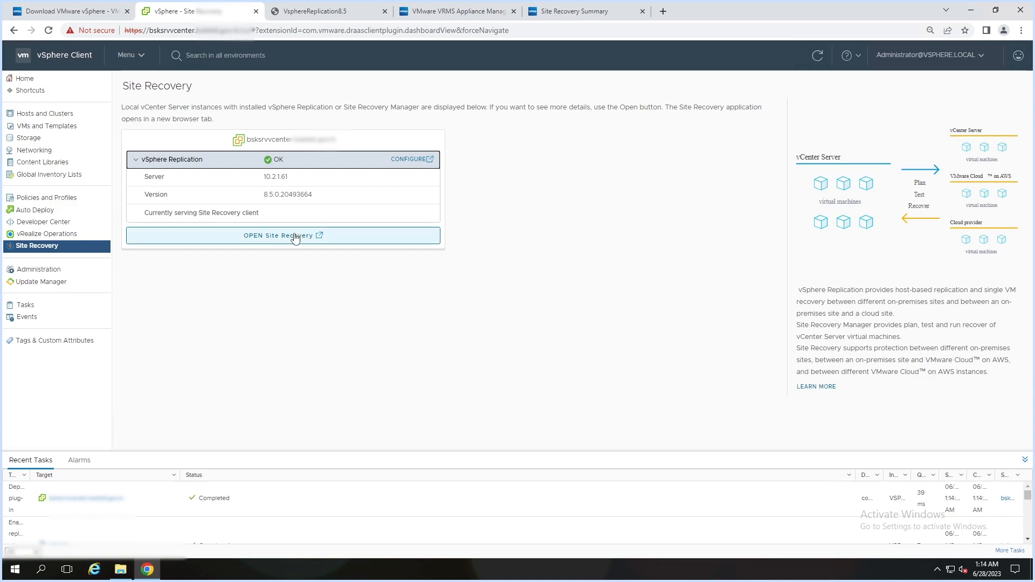
{"action": "left_click", "coordinate": [275, 237]}
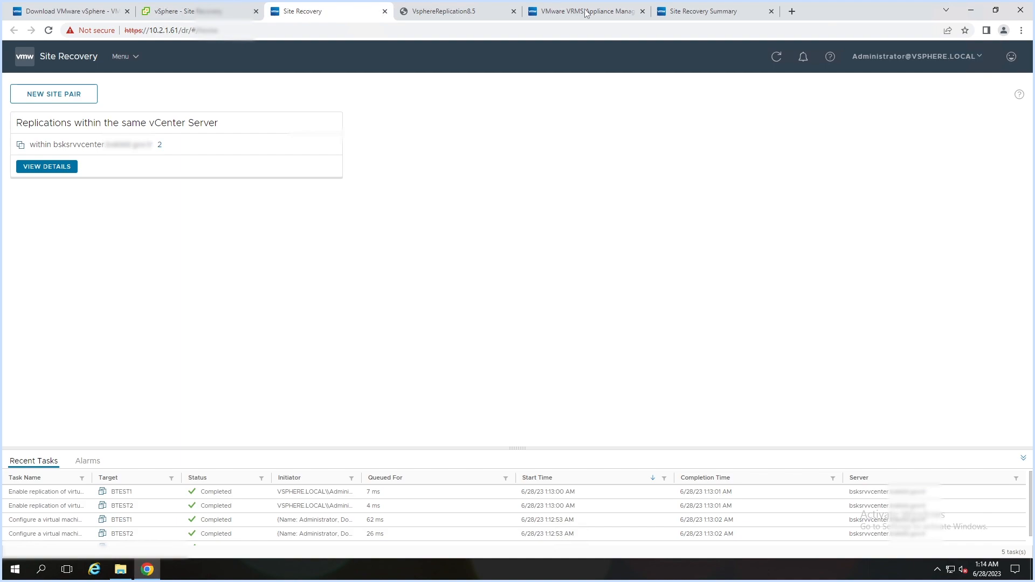
{"action": "left_click", "coordinate": [693, 16]}
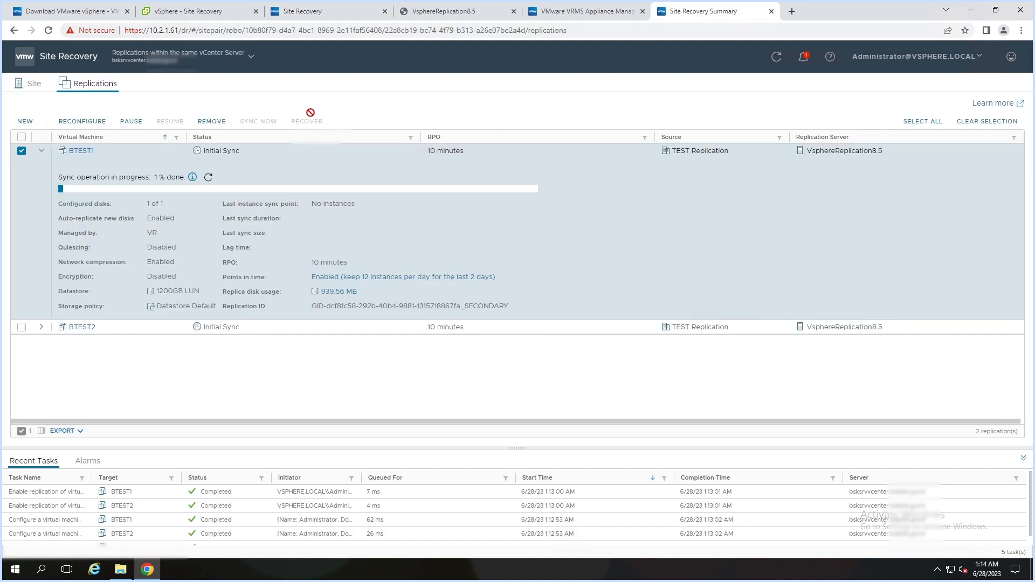
{"action": "left_click", "coordinate": [475, 16]}
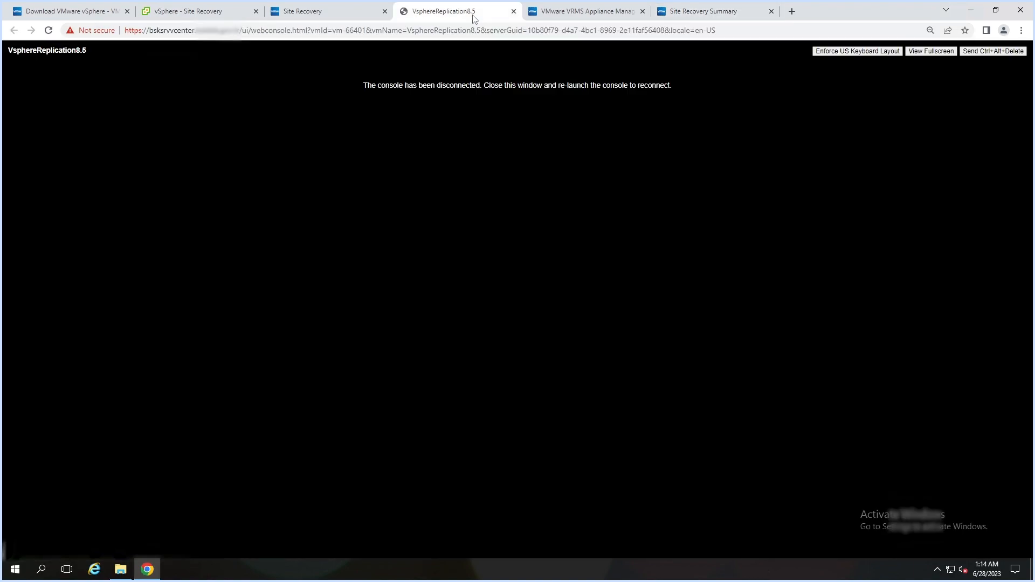
{"action": "left_click", "coordinate": [563, 13]}
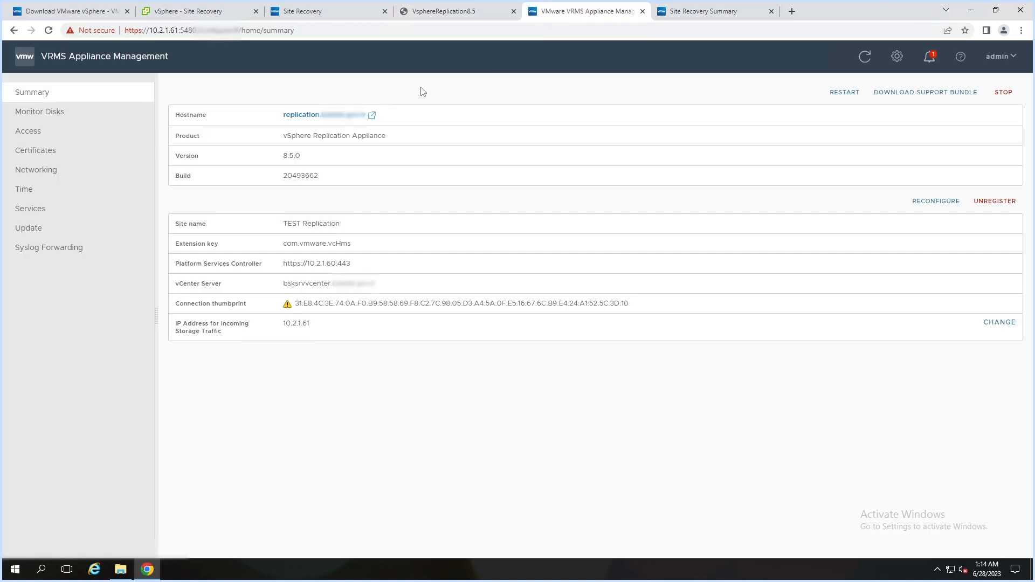
{"action": "left_click", "coordinate": [204, 12]}
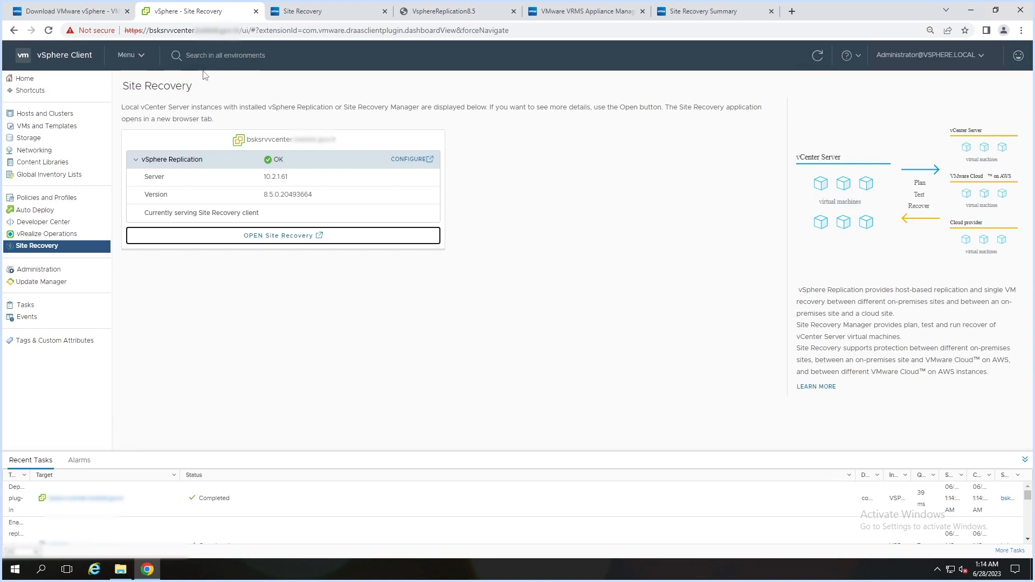
- Open Configure Replication for BSKSRVWEBIIS, then return to the Site Recovery Summary tab
{"action": "left_click", "coordinate": [45, 114]}
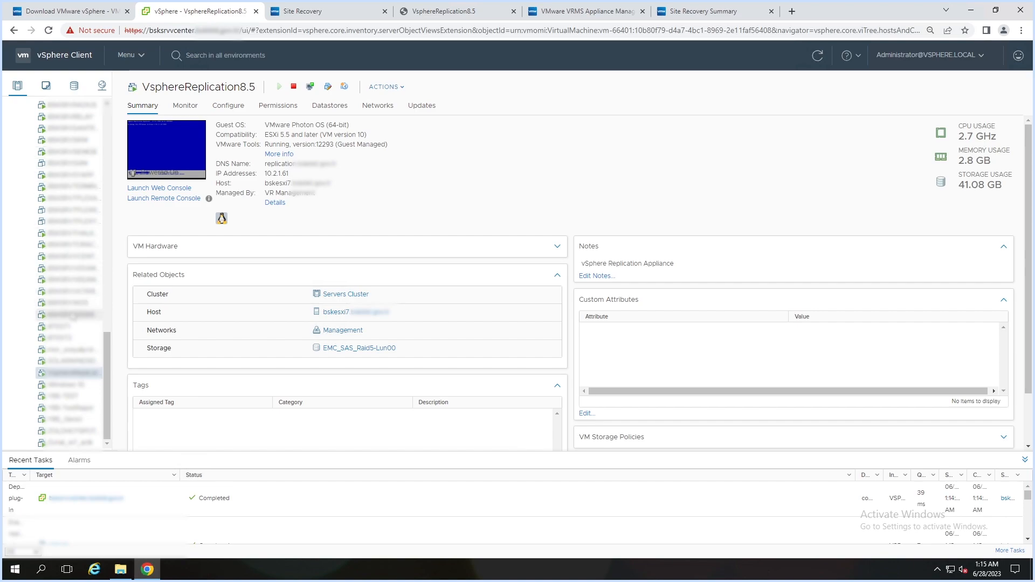
{"action": "left_click", "coordinate": [63, 314]}
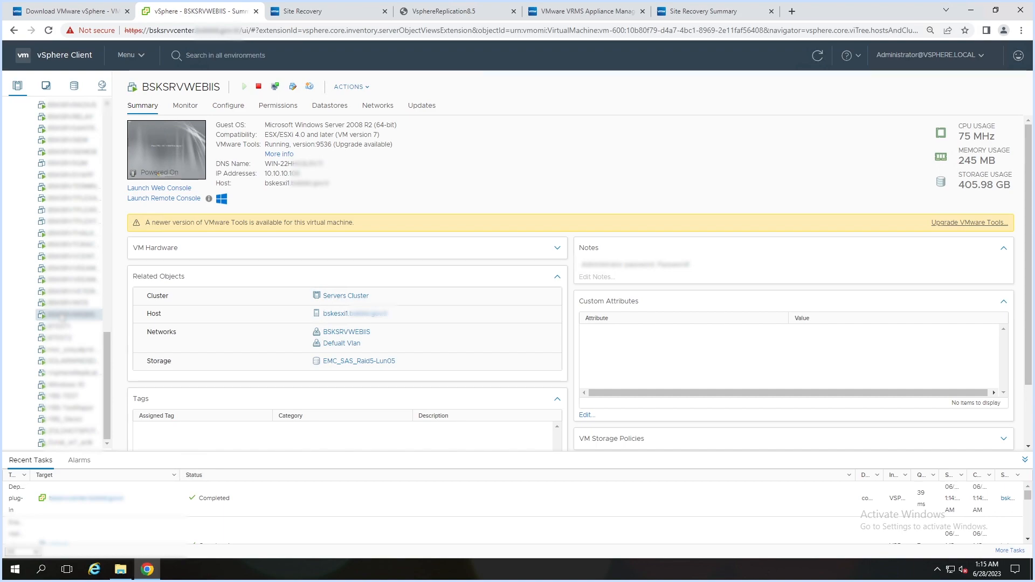
{"action": "right_click", "coordinate": [63, 316]}
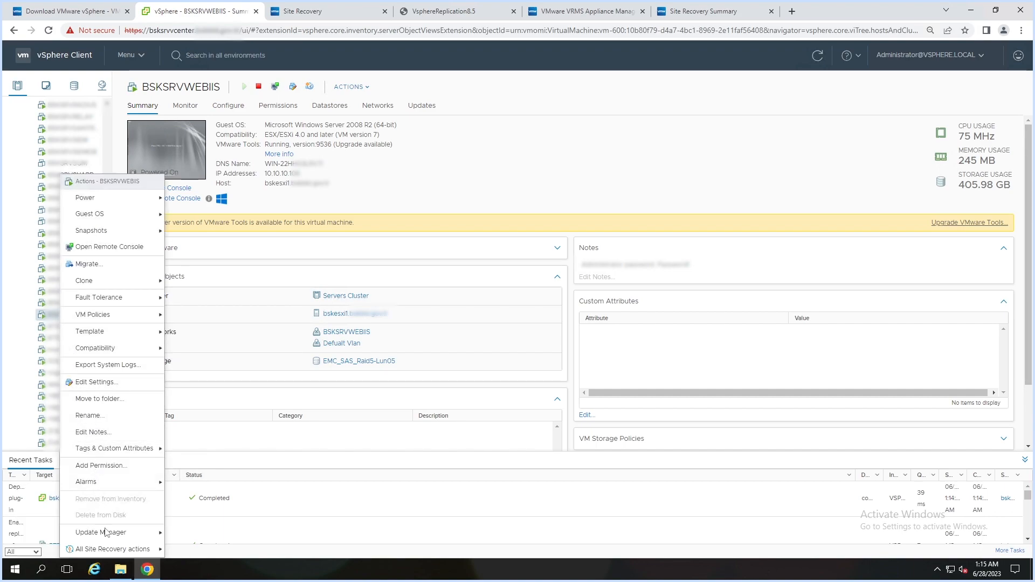
{"action": "mouse_move", "coordinate": [111, 550]}
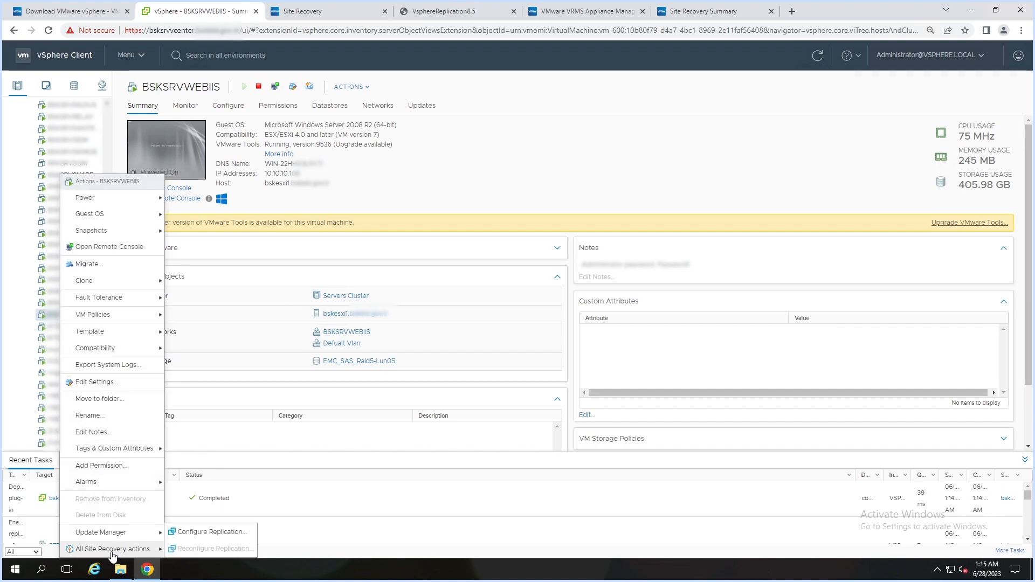
{"action": "left_click", "coordinate": [211, 532]}
{"action": "left_click", "coordinate": [713, 13]}
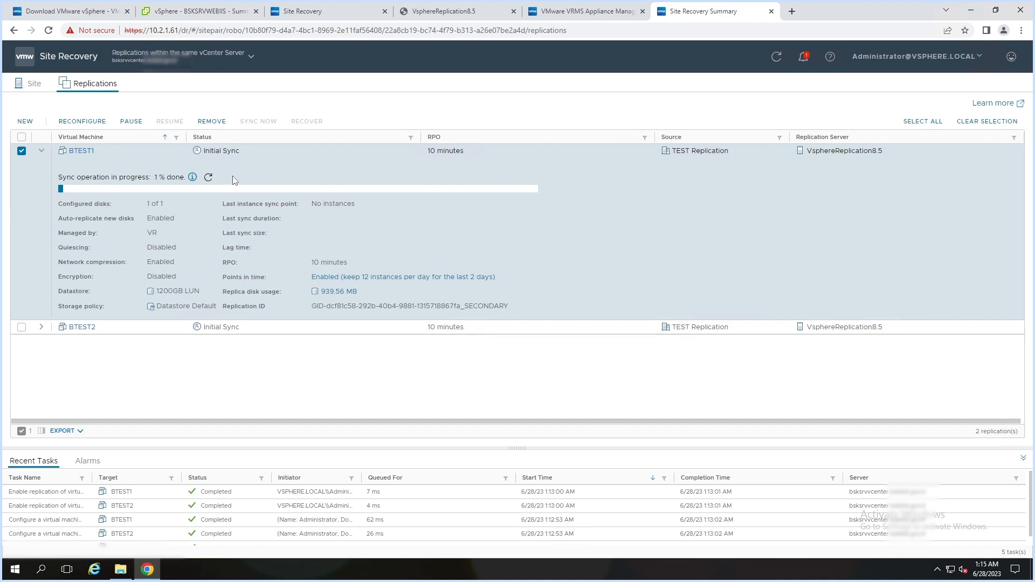
- Refresh BTEST1's initial sync until it reaches 16% with 14.22 GB replica disk usage
{"action": "left_click", "coordinate": [209, 176]}
{"action": "left_click", "coordinate": [211, 177]}
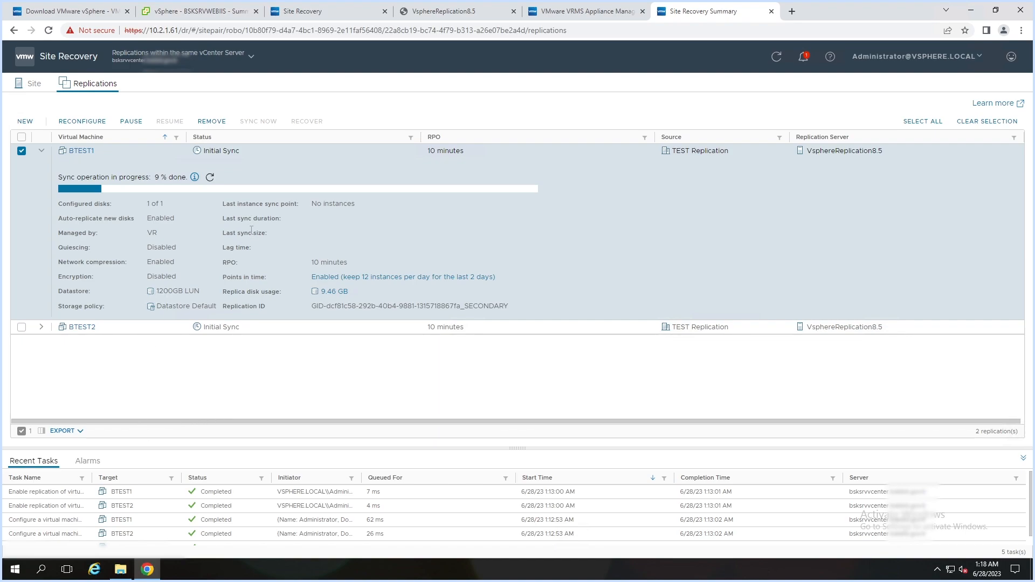
{"action": "left_click", "coordinate": [211, 179]}
- Refresh BTEST1 at 16%, then expand BTEST2 and refresh its sync to 21%
{"action": "left_click", "coordinate": [212, 179]}
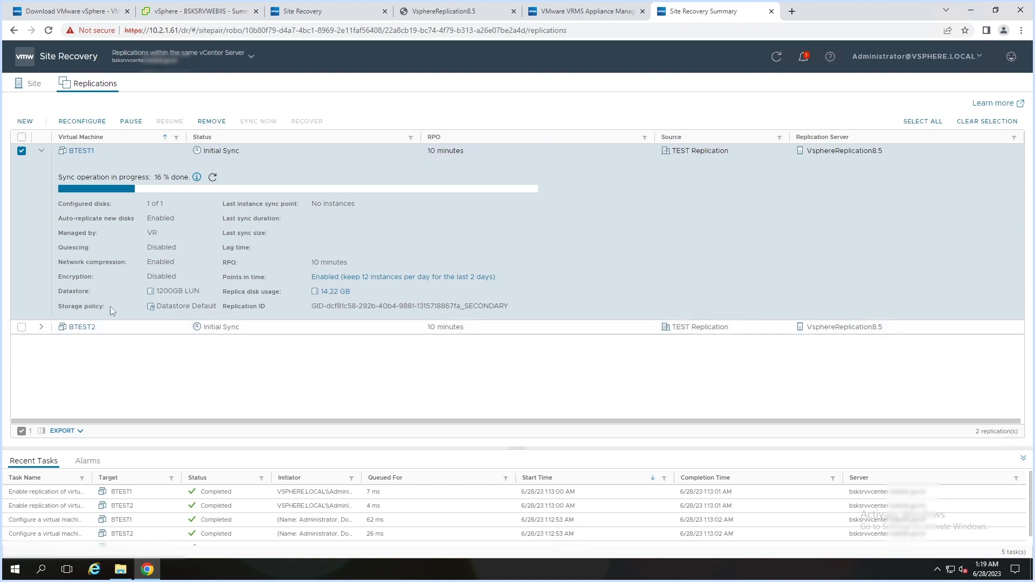
{"action": "left_click", "coordinate": [42, 327]}
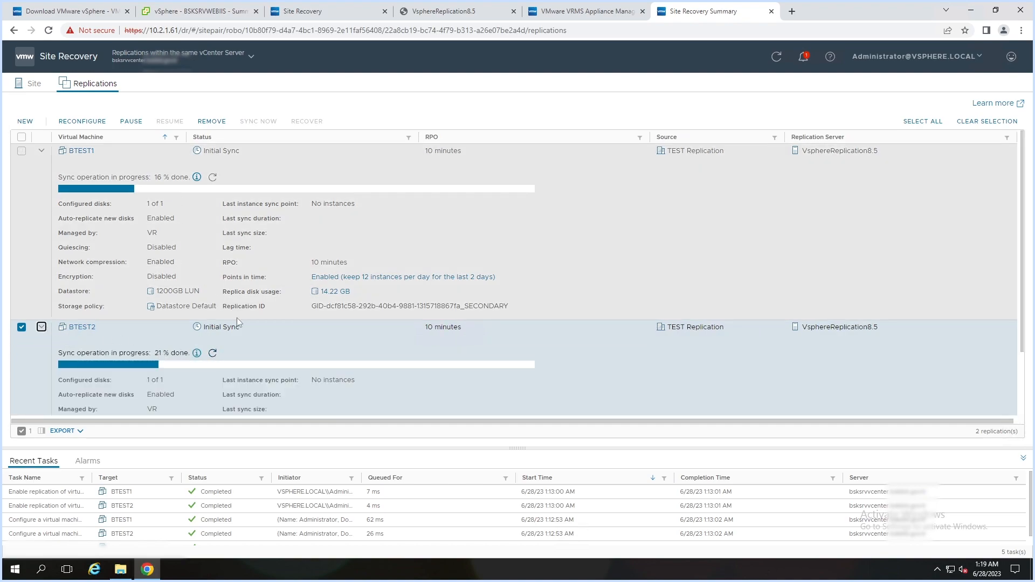
{"action": "left_click", "coordinate": [213, 353]}
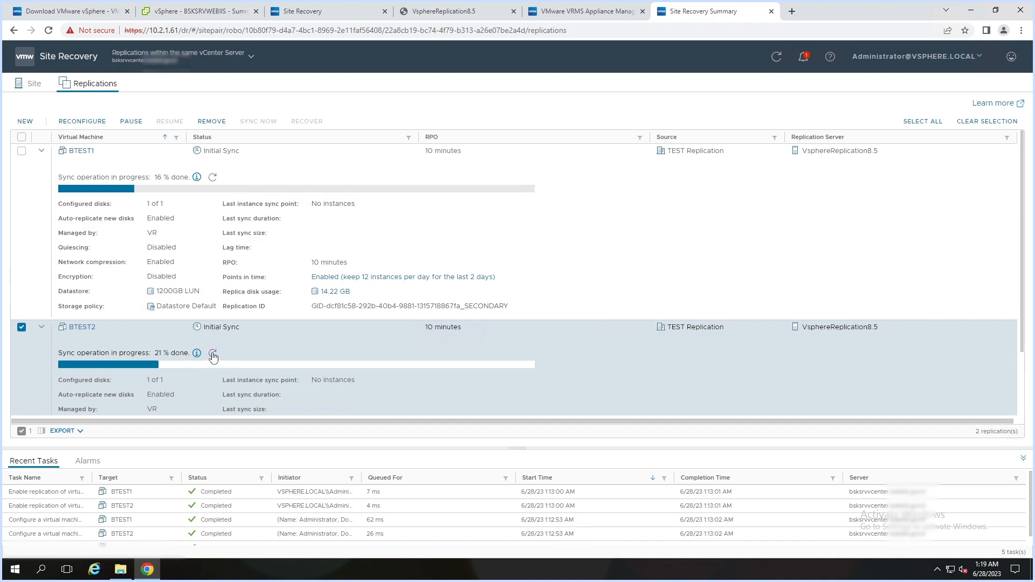
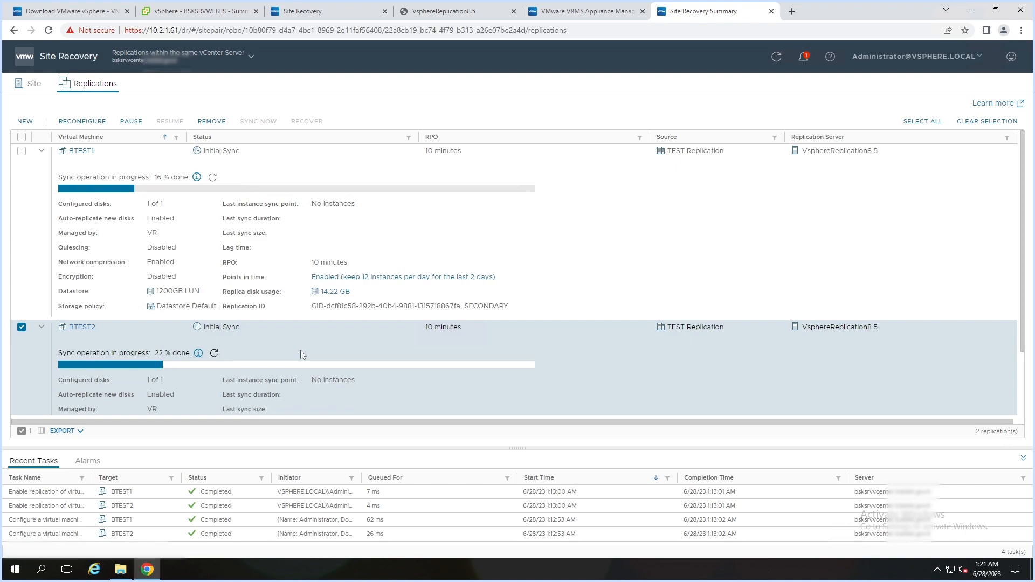
- Refresh the initial sync readings, bringing BTEST1 to 24% and BTEST2 to 44%
{"action": "left_click", "coordinate": [213, 179]}
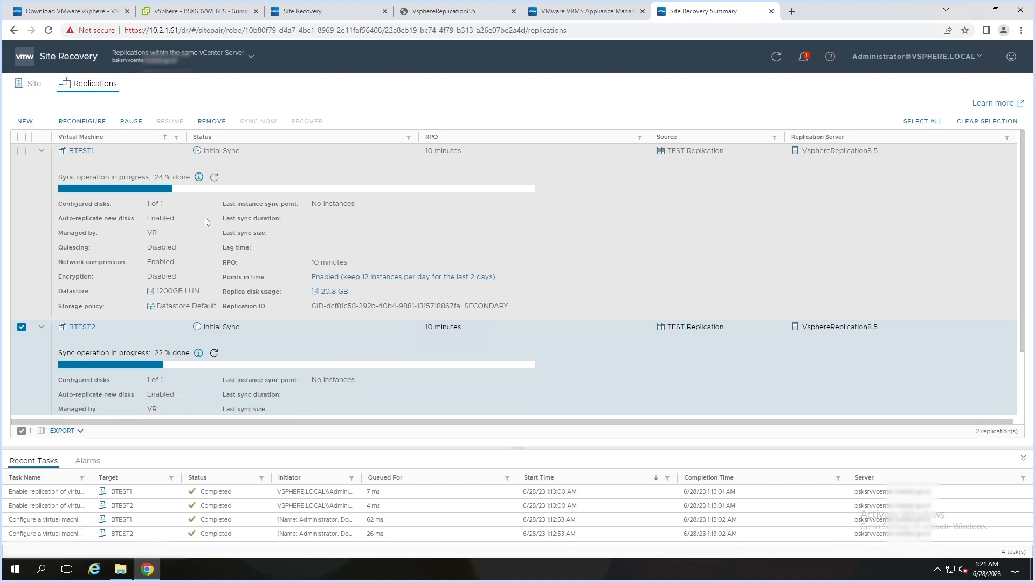
{"action": "left_click", "coordinate": [216, 354]}
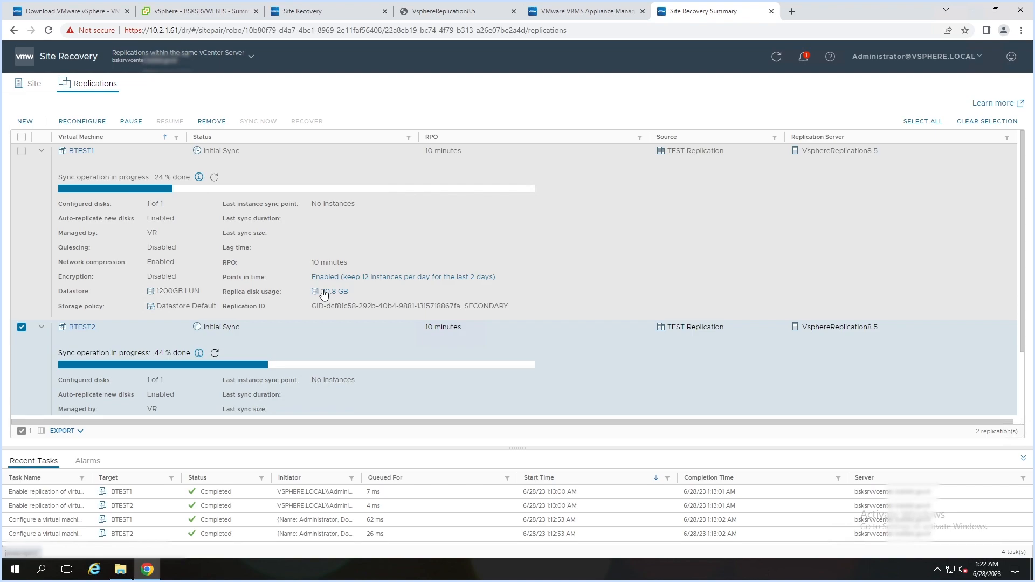
- Refresh BTEST1 and BTEST2 sync progress twice, reaching 31% and 51% done
{"action": "left_click", "coordinate": [213, 178]}
{"action": "left_click", "coordinate": [213, 354]}
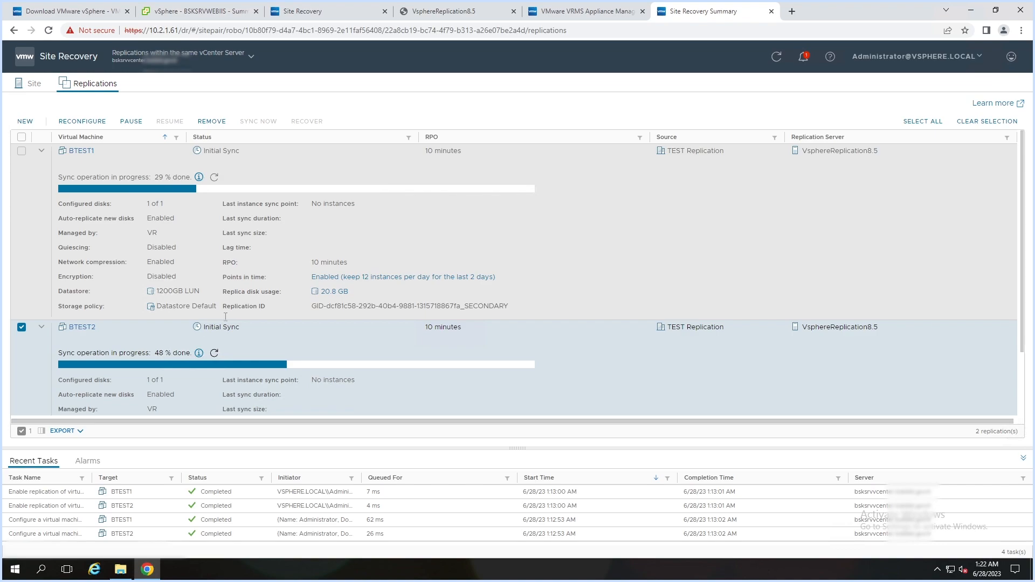
{"action": "left_click", "coordinate": [214, 354]}
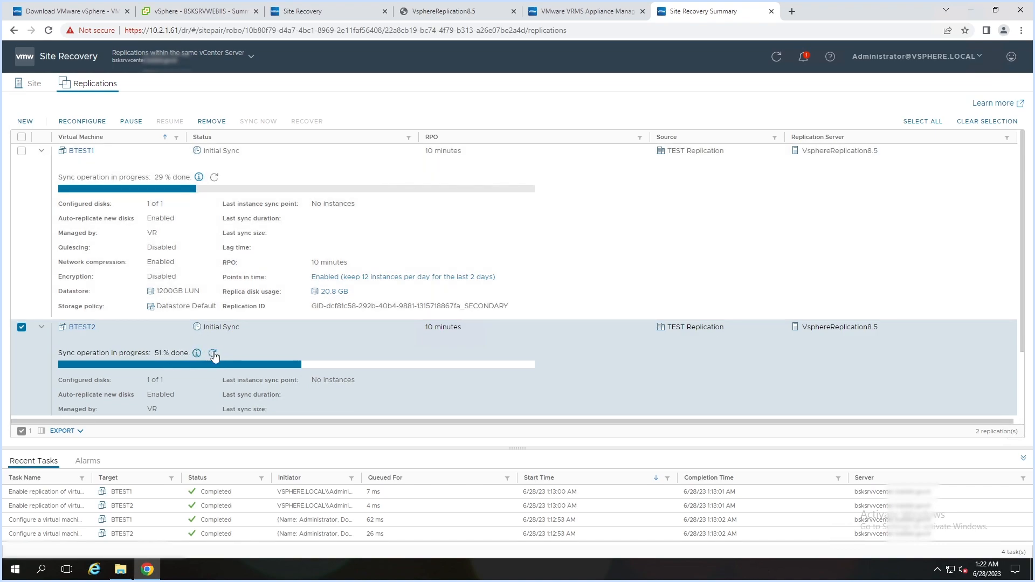
{"action": "left_click", "coordinate": [213, 178]}
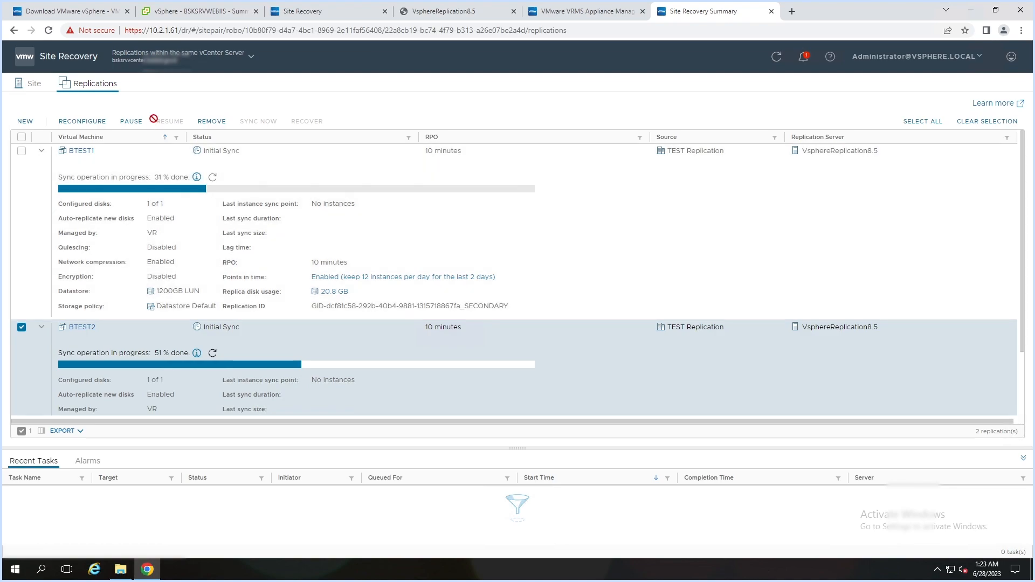
- Refresh the sync readings until BTEST1 shows 42% and BTEST2 62% done
{"action": "left_click", "coordinate": [213, 178]}
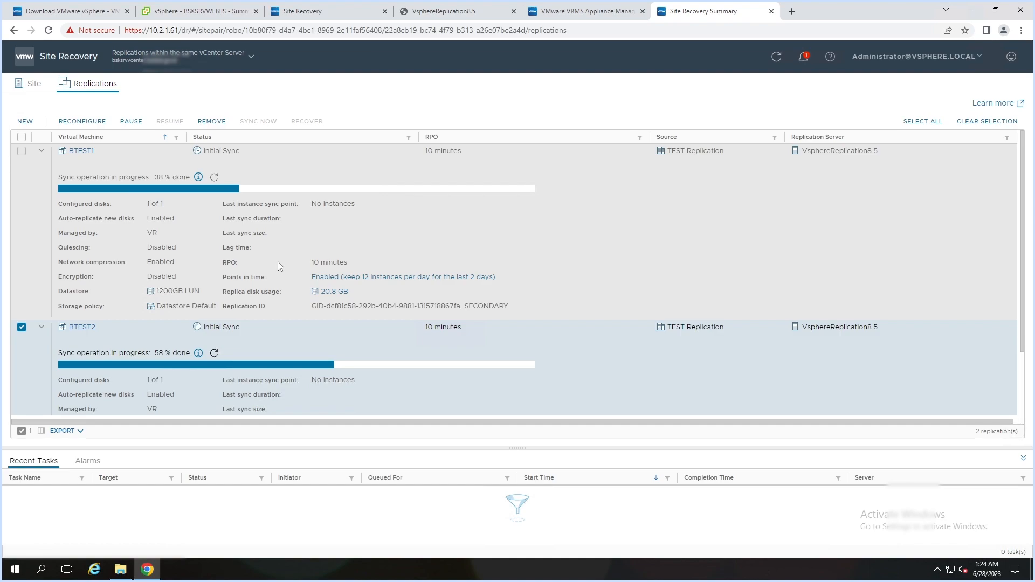
{"action": "left_click", "coordinate": [215, 178]}
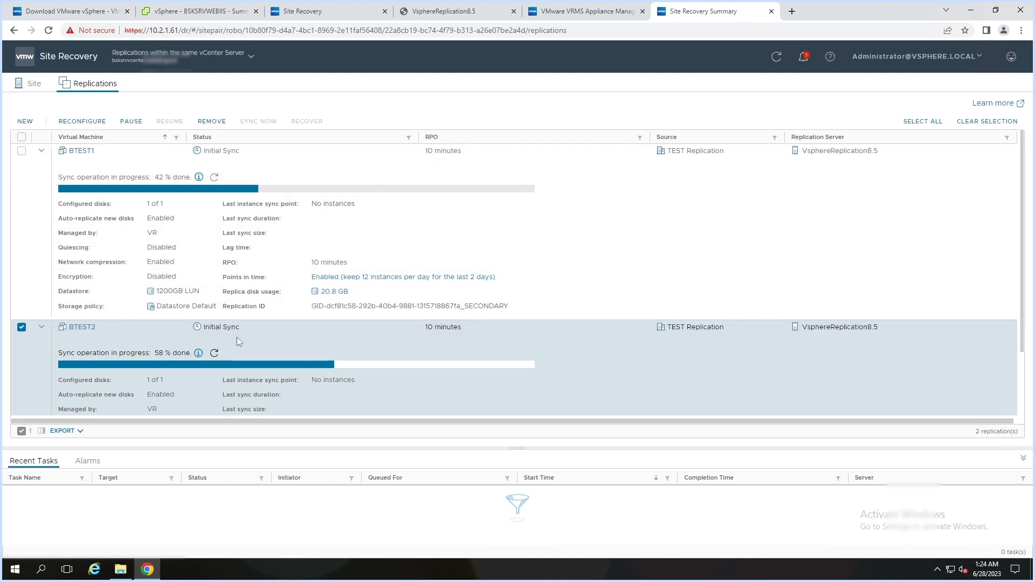
{"action": "left_click", "coordinate": [214, 353]}
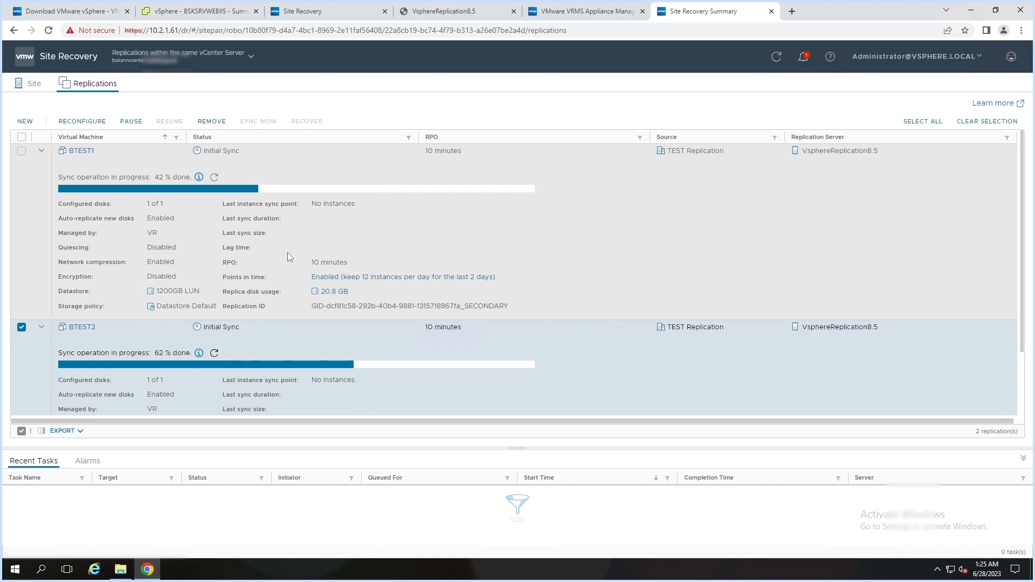
- Refresh both replications' sync progress, now BTEST1 at 53% and BTEST2 at 74%
{"action": "left_click", "coordinate": [215, 178]}
{"action": "left_click", "coordinate": [214, 355]}
- Keep refreshing the sync progress until BTEST1 reads 59% and BTEST2 88%
{"action": "left_click", "coordinate": [214, 178]}
{"action": "left_click", "coordinate": [215, 354]}
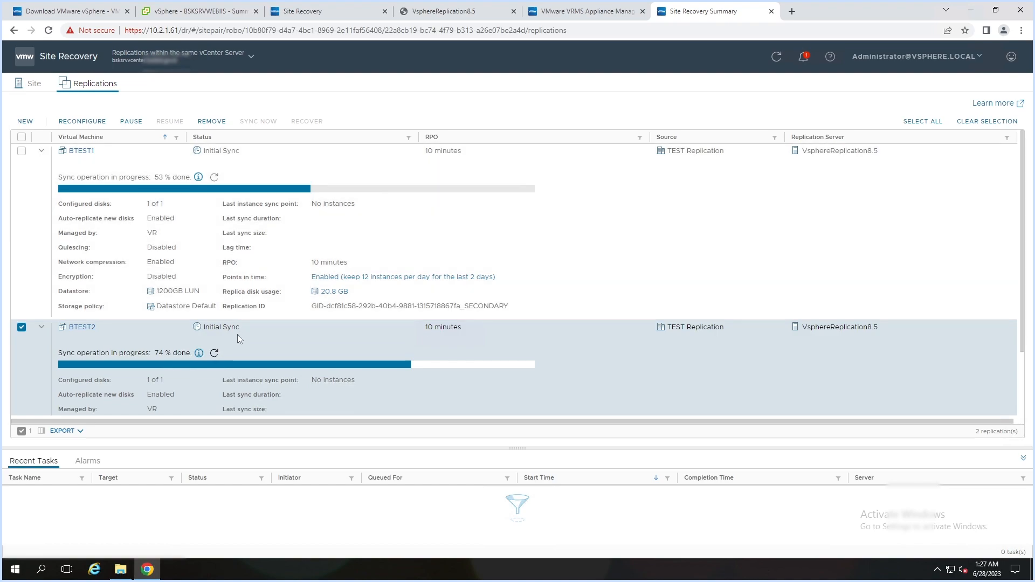
{"action": "left_click", "coordinate": [214, 354]}
{"action": "left_click", "coordinate": [215, 353]}
{"action": "left_click", "coordinate": [215, 177]}
- Repeatedly refresh BTEST2 and BTEST1 sync progress until they read 96% and 76%
{"action": "left_click", "coordinate": [214, 354]}
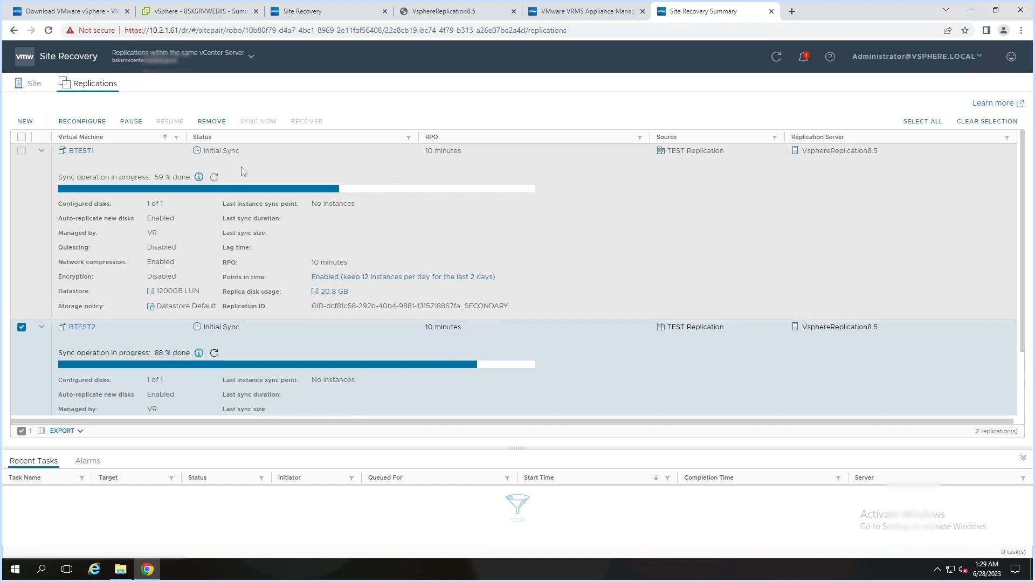
{"action": "left_click", "coordinate": [214, 178]}
{"action": "left_click", "coordinate": [215, 353]}
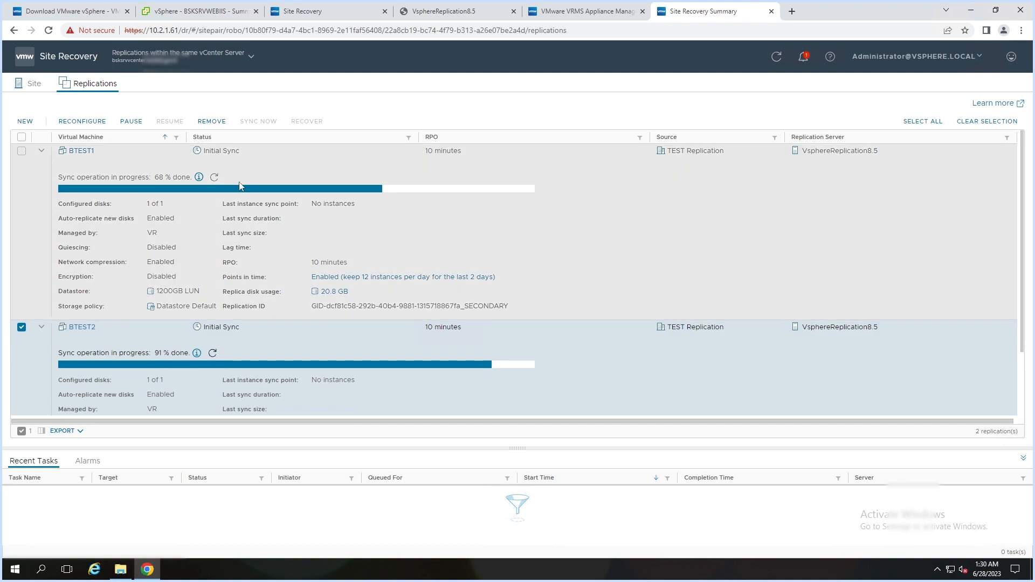
{"action": "left_click", "coordinate": [215, 177]}
{"action": "left_click", "coordinate": [213, 353]}
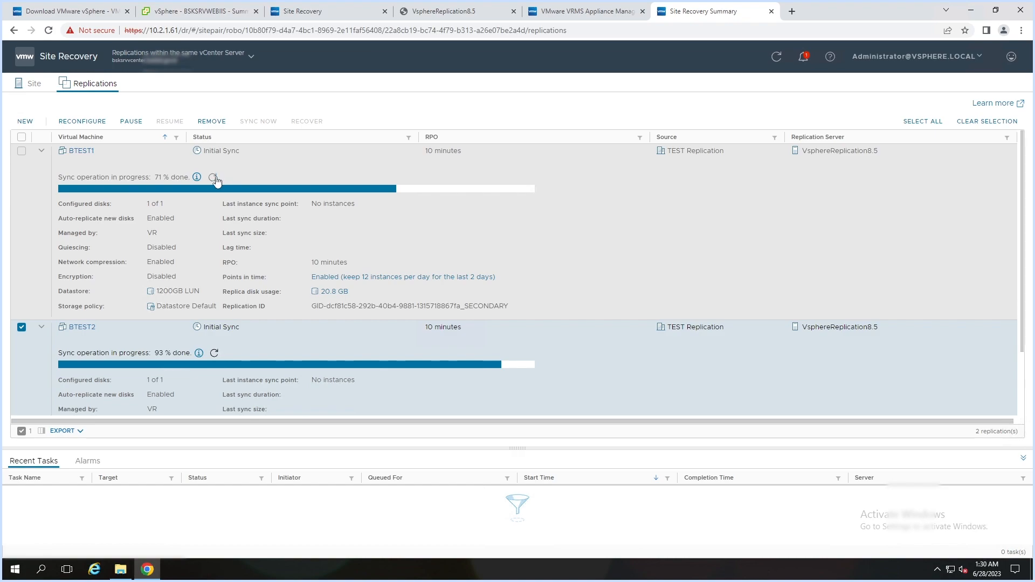
{"action": "left_click", "coordinate": [215, 178]}
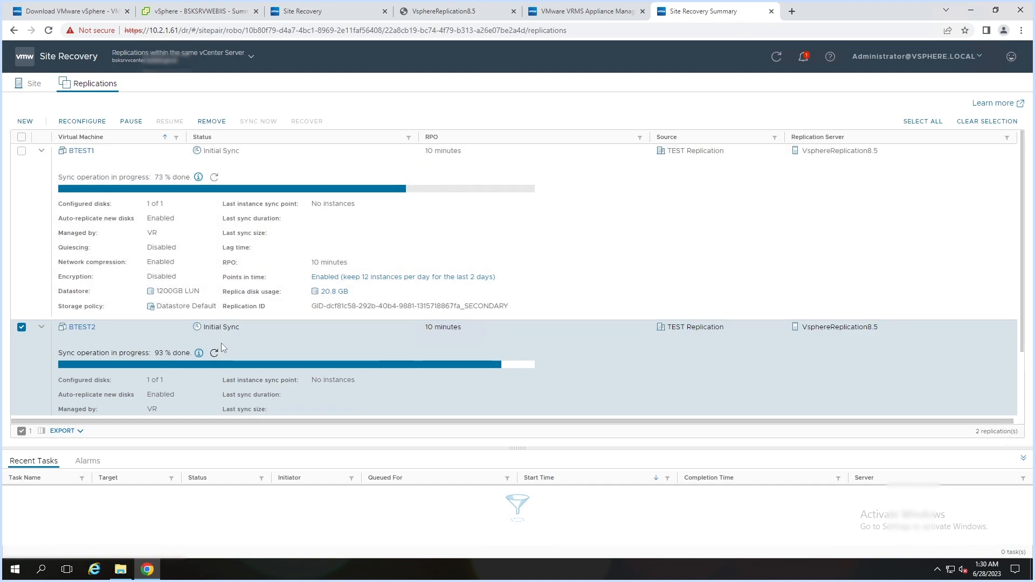
{"action": "left_click", "coordinate": [214, 354]}
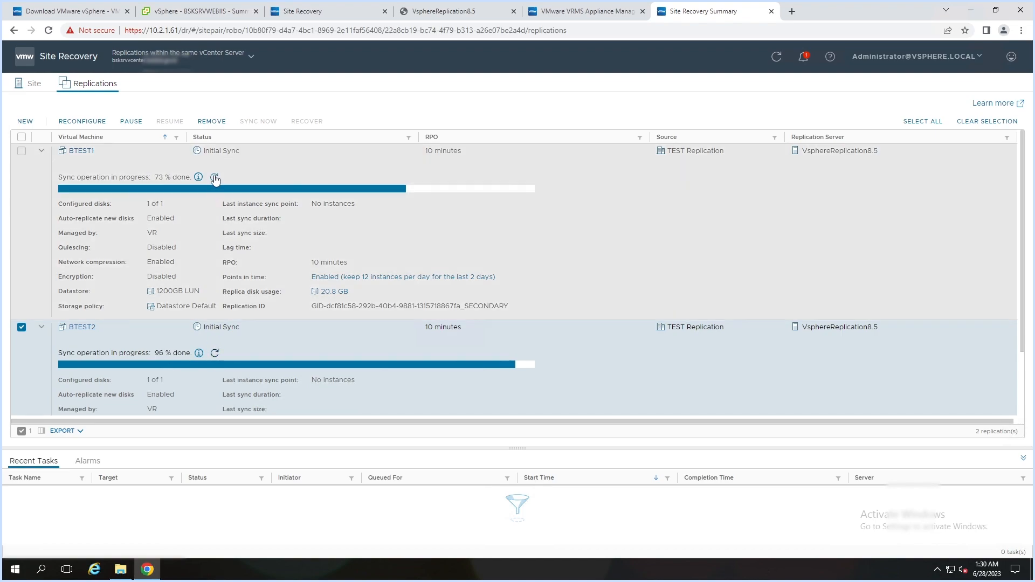
{"action": "left_click", "coordinate": [214, 179]}
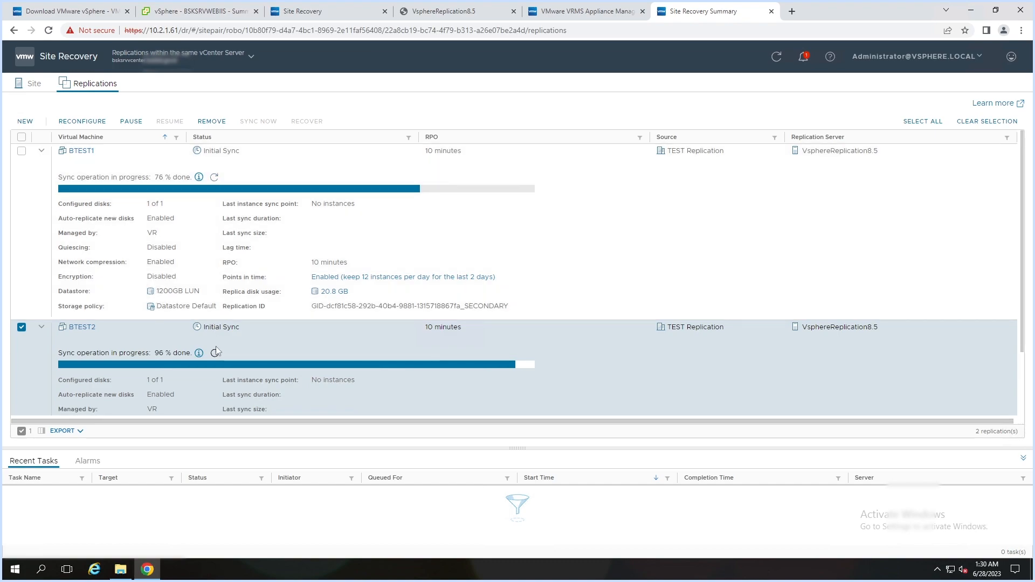
{"action": "left_click", "coordinate": [215, 353]}
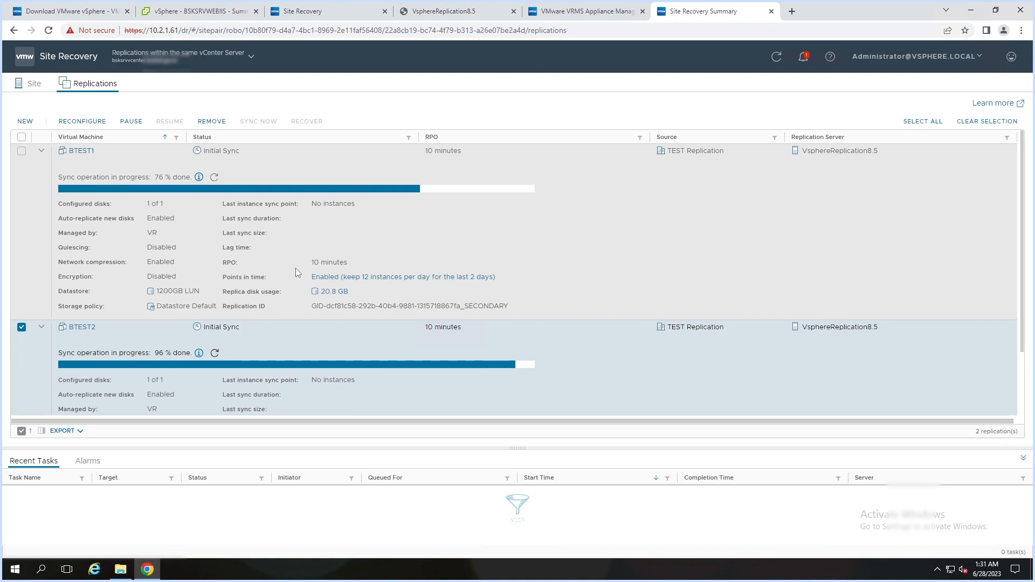
- Refresh the sync readings to BTEST2 at 99% and BTEST1 at 78%
{"action": "scroll", "coordinate": [295, 267], "scroll_direction": "down", "scroll_amount": 3}
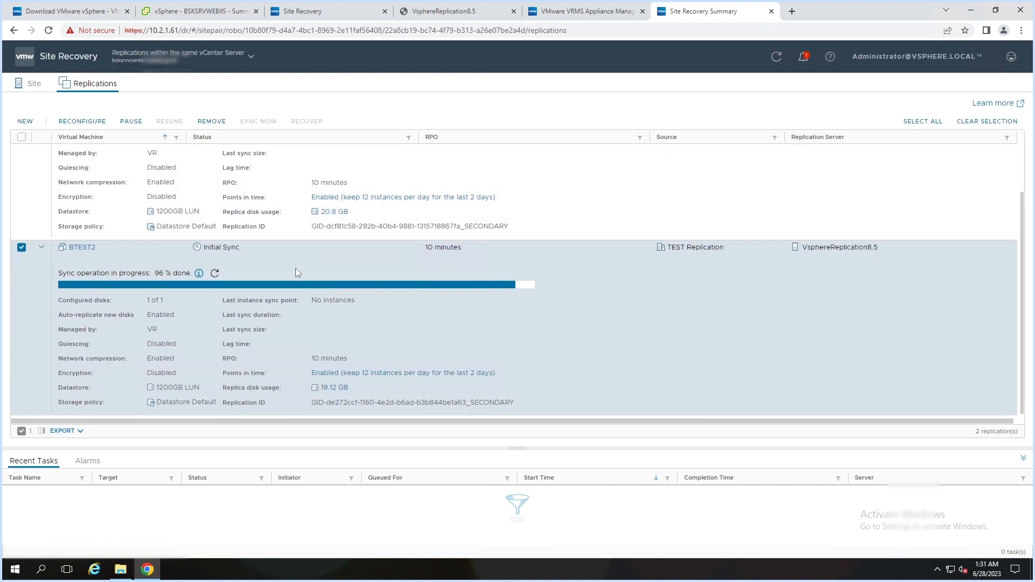
{"action": "scroll", "coordinate": [295, 267], "scroll_direction": "up", "scroll_amount": 3}
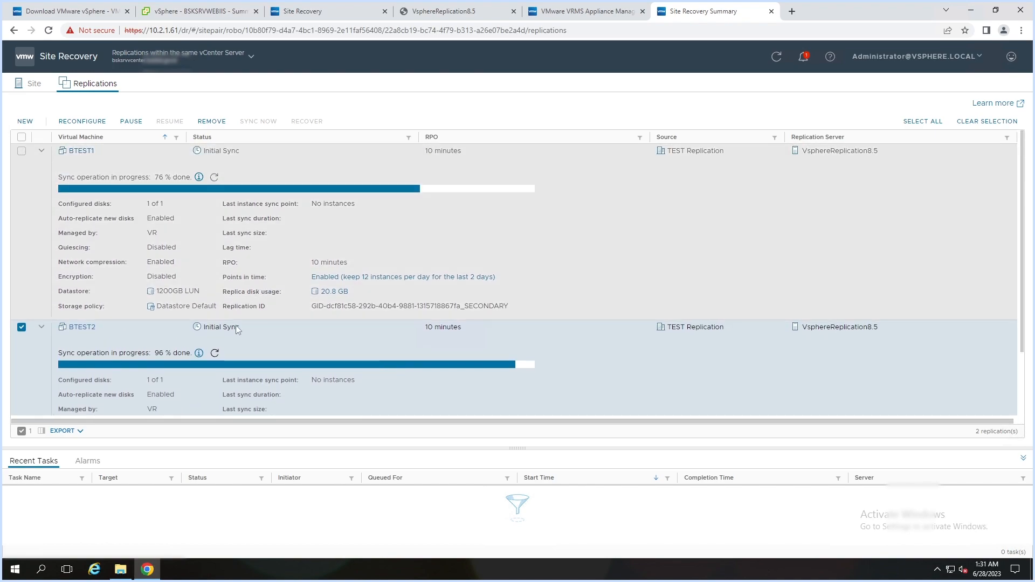
{"action": "left_click", "coordinate": [214, 353]}
{"action": "left_click", "coordinate": [215, 178]}
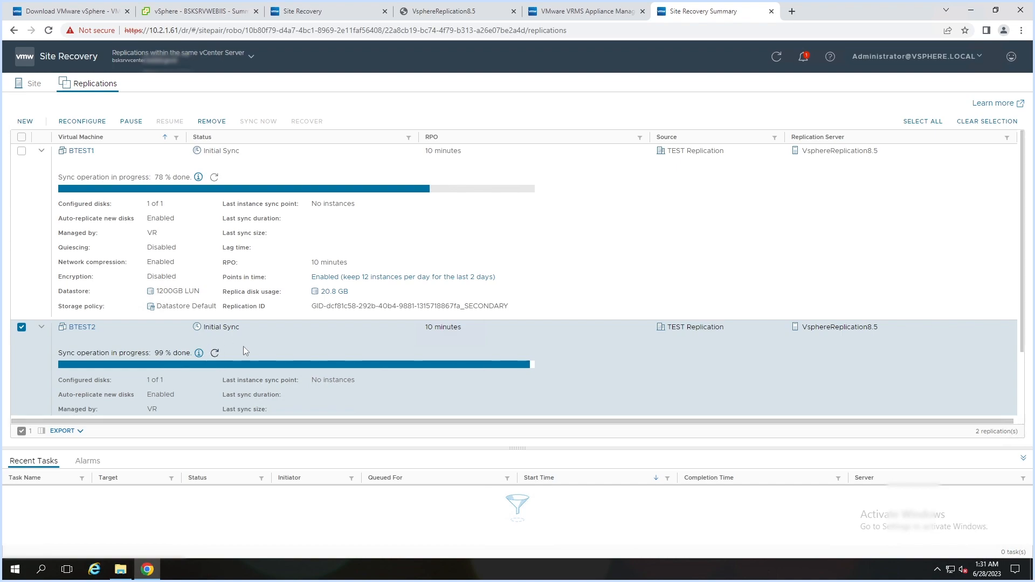
- Check BTEST2's first sync point with 19.13 GB synced, then refresh BTEST1 to 85%
{"action": "left_click", "coordinate": [214, 354]}
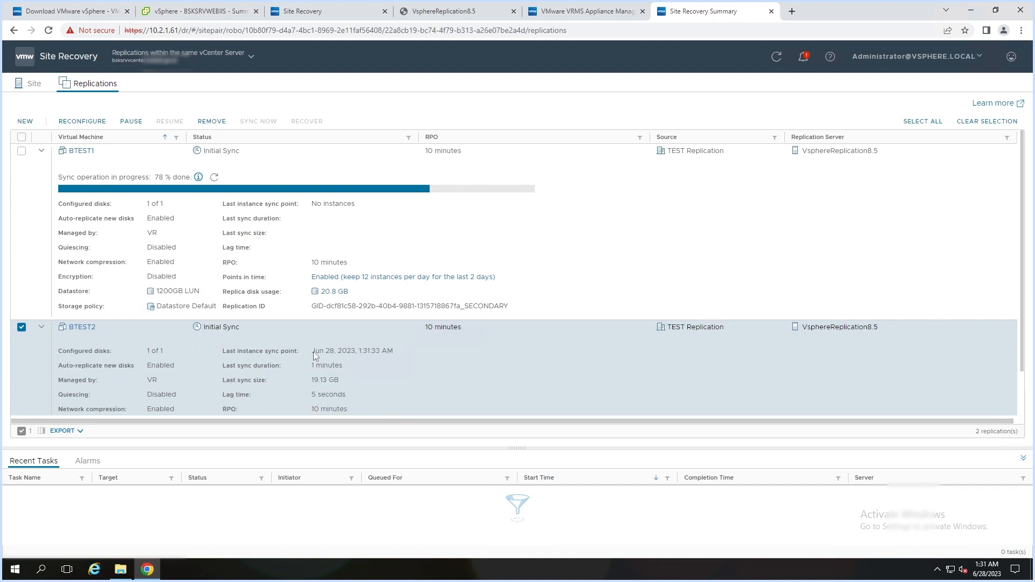
{"action": "left_click_drag", "start_coordinate": [324, 353], "coordinate": [361, 354]}
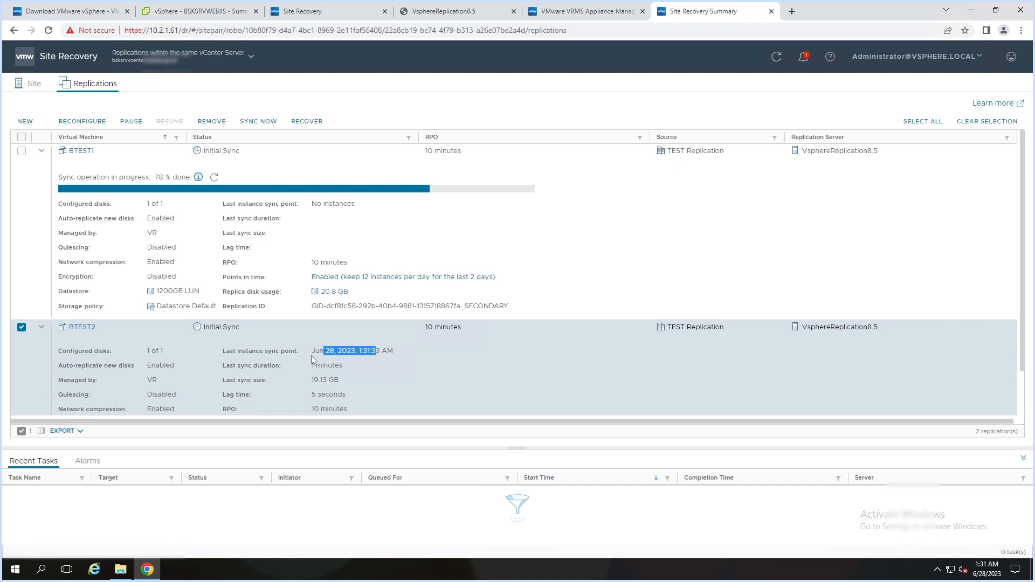
{"action": "scroll", "coordinate": [332, 367], "scroll_direction": "down", "scroll_amount": 2}
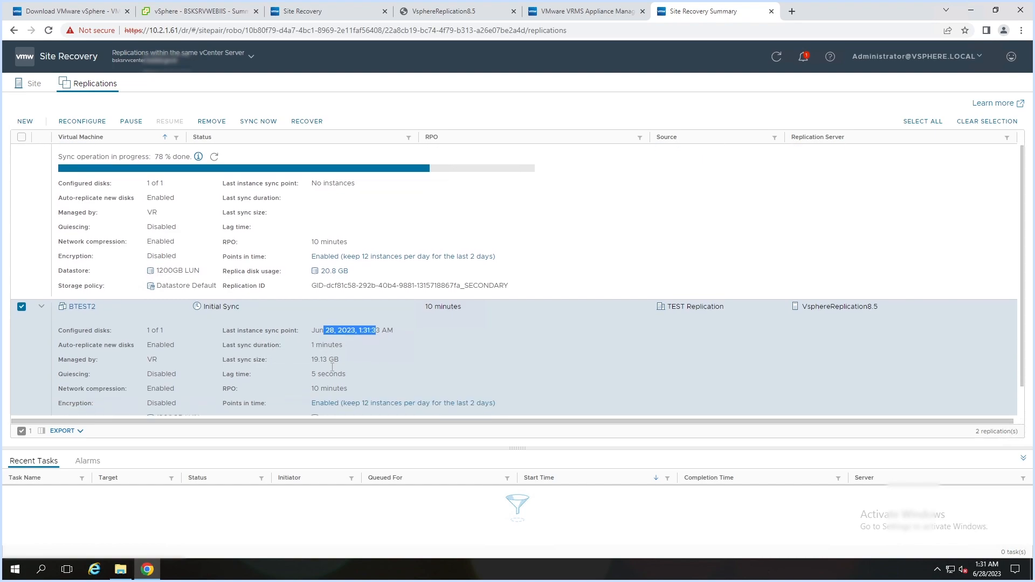
{"action": "scroll", "coordinate": [332, 367], "scroll_direction": "down", "scroll_amount": 1}
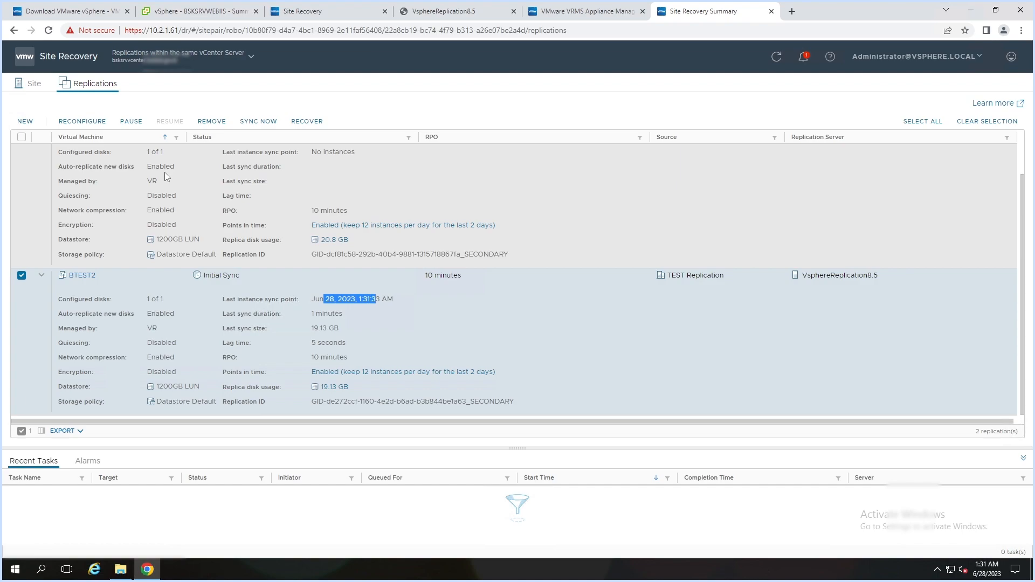
{"action": "scroll", "coordinate": [165, 173], "scroll_direction": "up", "scroll_amount": 3}
{"action": "left_click", "coordinate": [215, 178]}
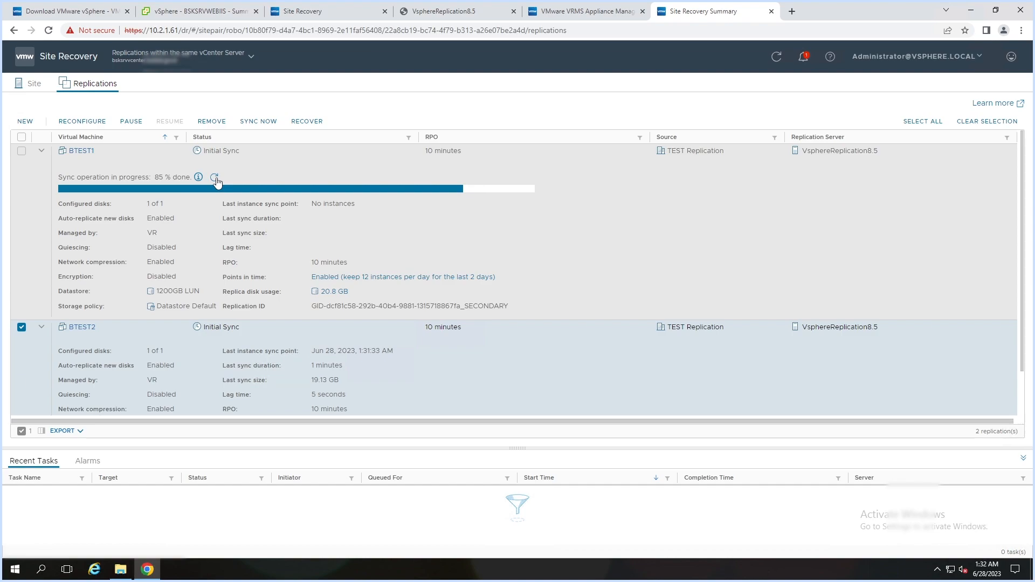
- Reload the Replications page and expand BTEST2's and BTEST1's replication details
{"action": "left_click", "coordinate": [49, 31]}
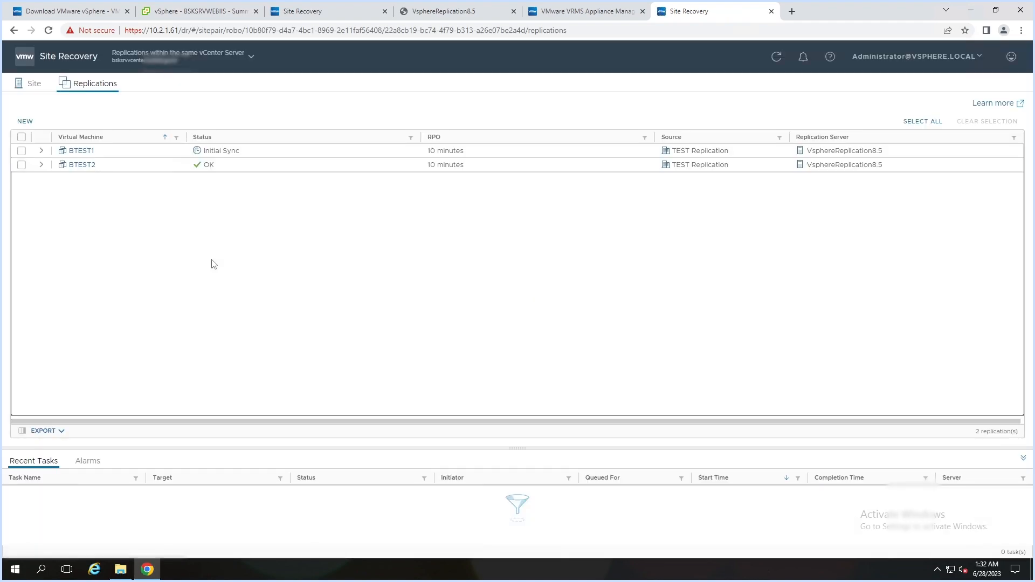
{"action": "left_click", "coordinate": [206, 166]}
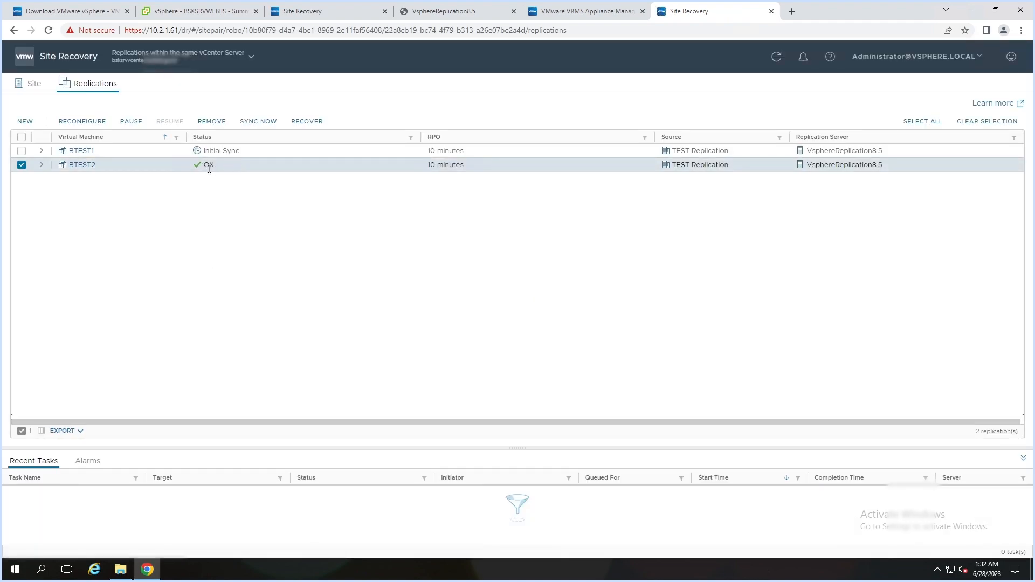
{"action": "left_click", "coordinate": [172, 154]}
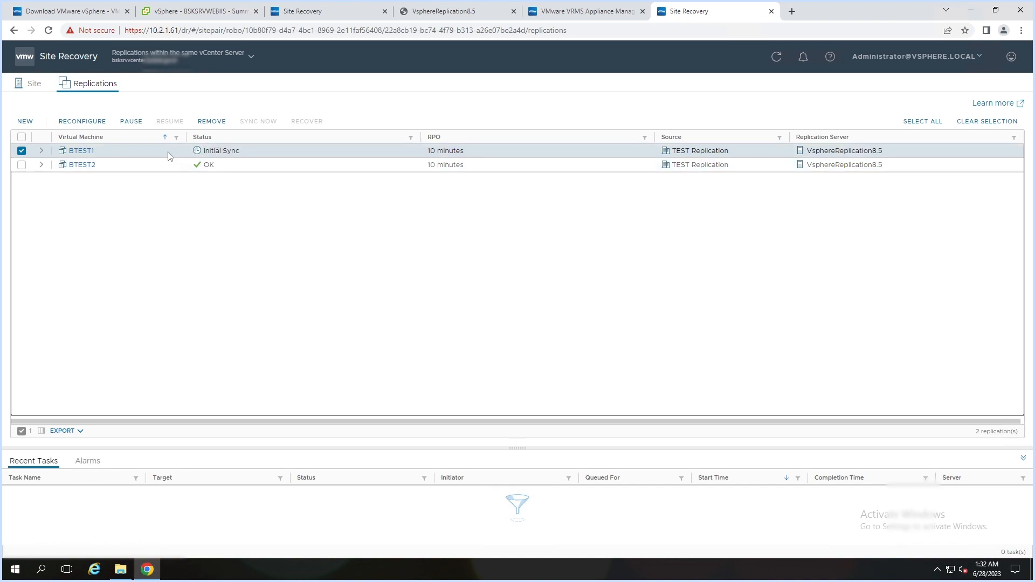
{"action": "left_click", "coordinate": [41, 166]}
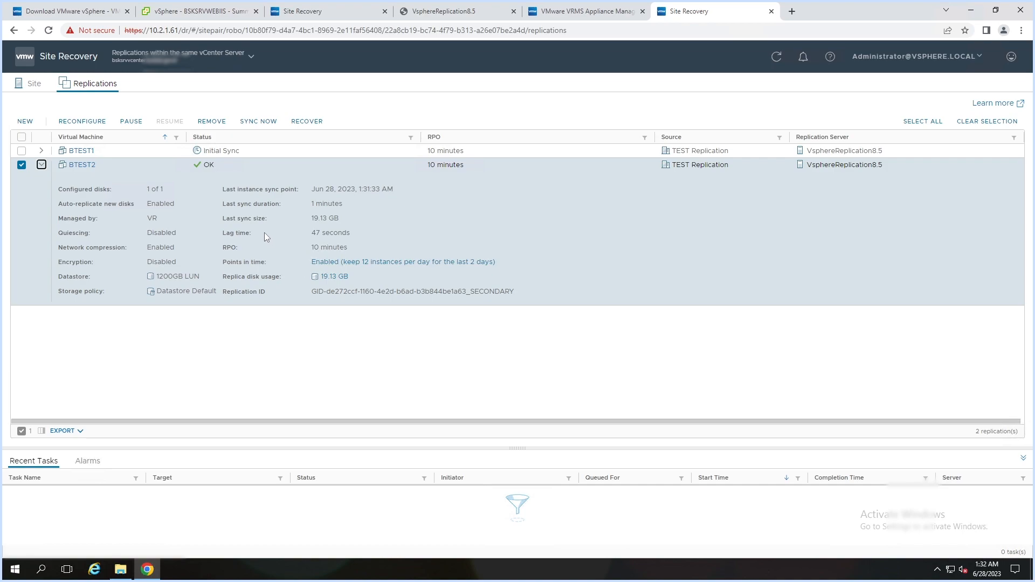
{"action": "left_click", "coordinate": [46, 152]}
- Refresh BTEST1's sync progress repeatedly until the progress readout disappears
{"action": "left_click", "coordinate": [217, 180]}
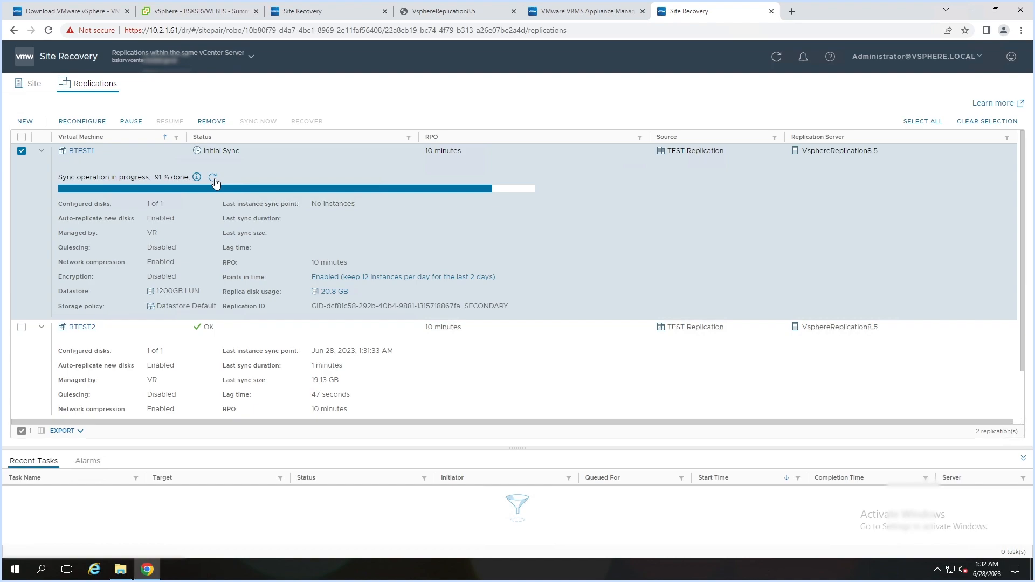
{"action": "left_click", "coordinate": [213, 178]}
{"action": "left_click", "coordinate": [215, 179]}
{"action": "left_click", "coordinate": [215, 179]}
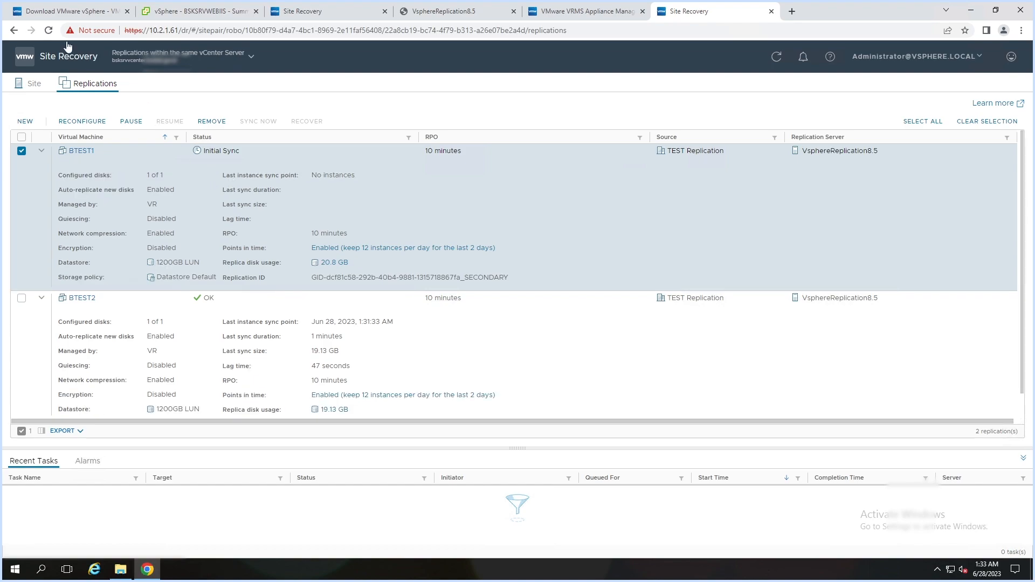
- Reload and confirm BTEST1 and BTEST2 report OK, then switch to the vSphere Client
{"action": "left_click", "coordinate": [49, 30]}
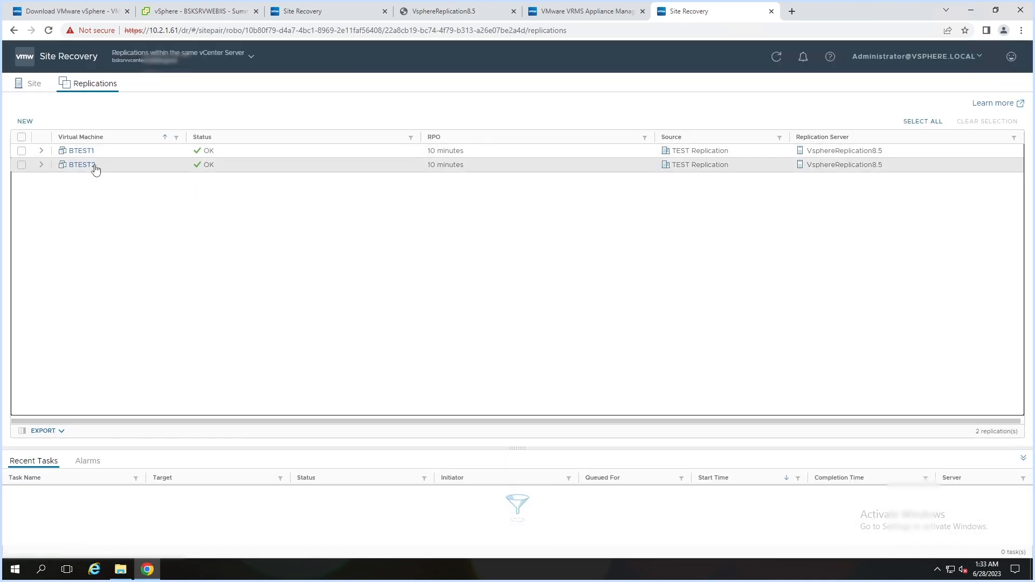
{"action": "left_click", "coordinate": [42, 152]}
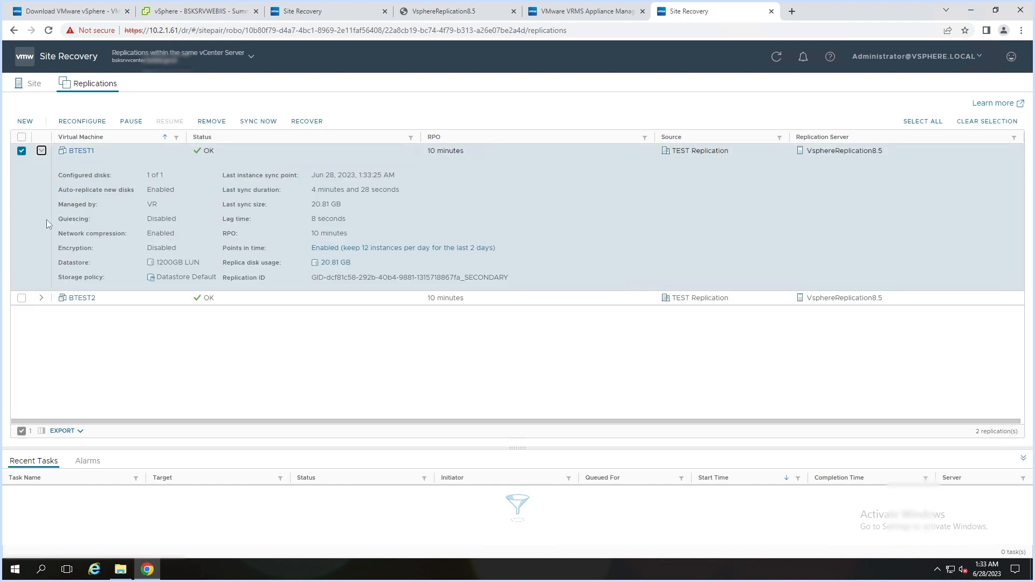
{"action": "left_click", "coordinate": [42, 299]}
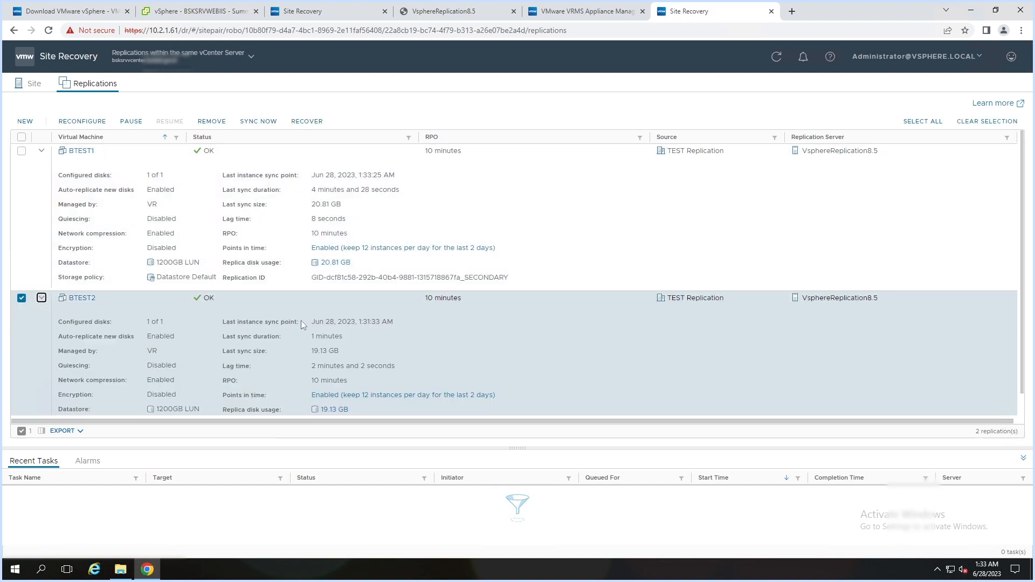
{"action": "scroll", "coordinate": [364, 342], "scroll_direction": "down", "scroll_amount": 1}
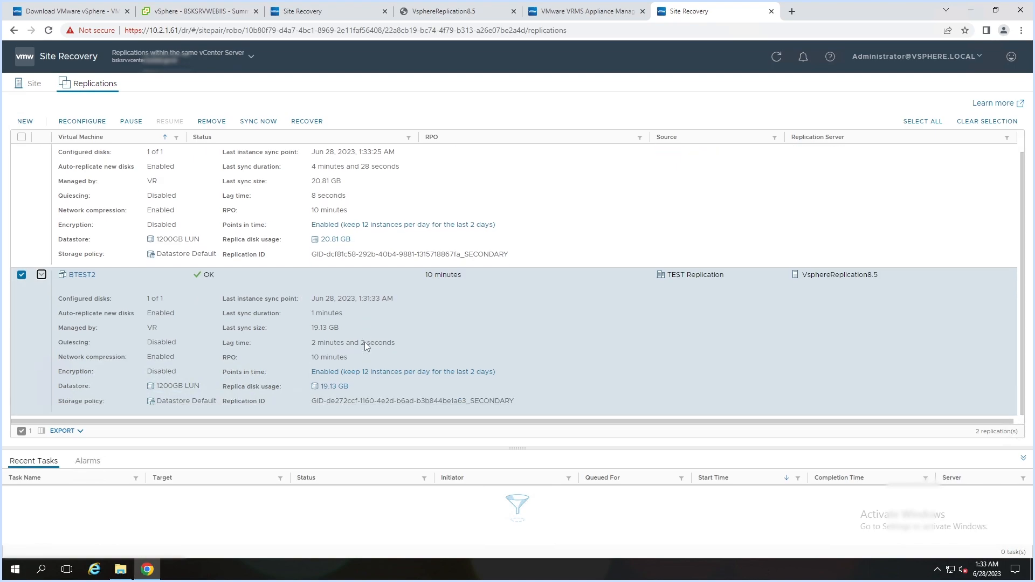
{"action": "scroll", "coordinate": [364, 345], "scroll_direction": "up", "scroll_amount": 1}
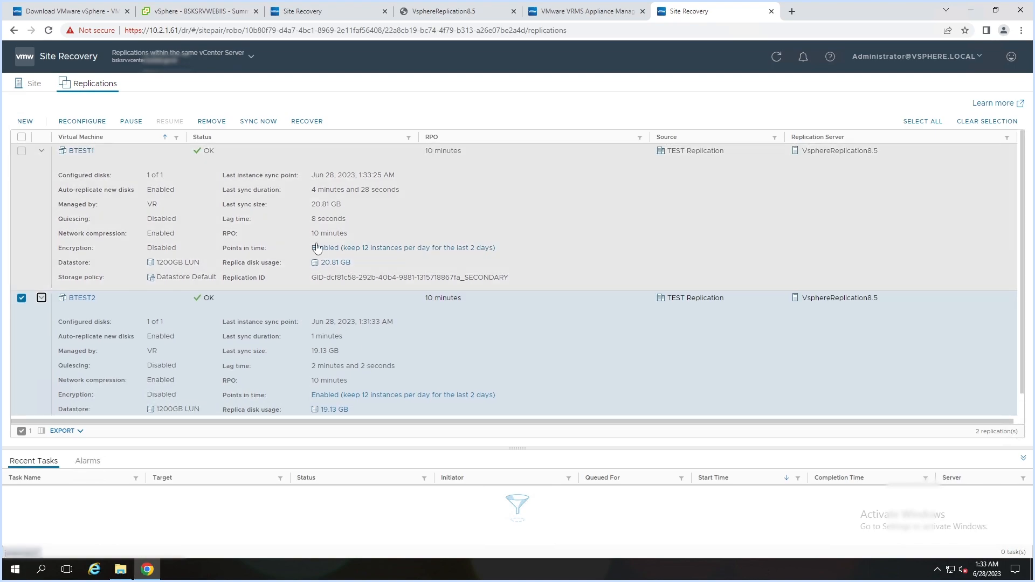
{"action": "left_click", "coordinate": [168, 13]}
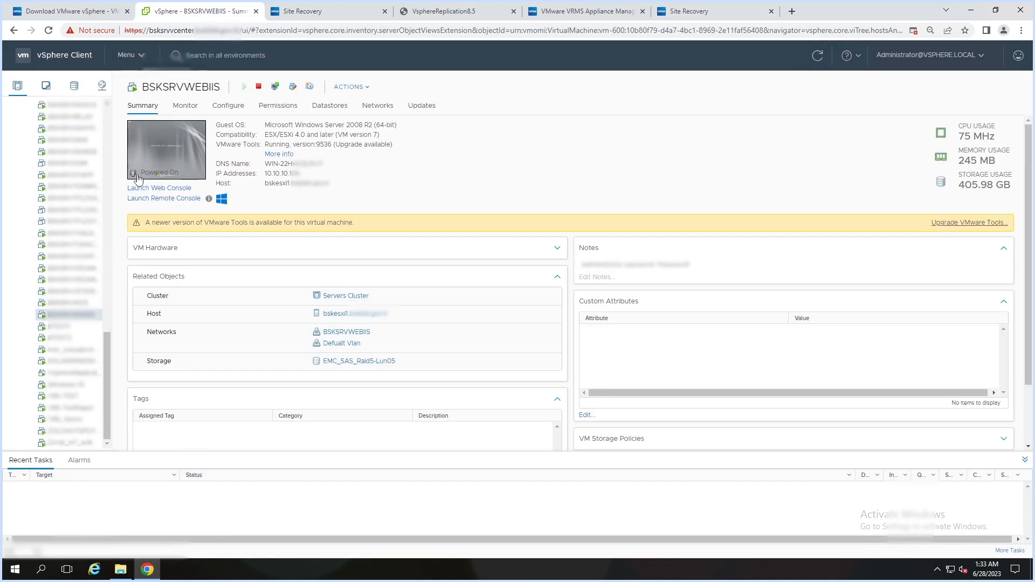
- Confirm the 1200GB LUN datastore's files include BTEST1 and BTEST2 folders, then return to Site Recovery
{"action": "left_click", "coordinate": [74, 86]}
{"action": "left_click", "coordinate": [15, 118]}
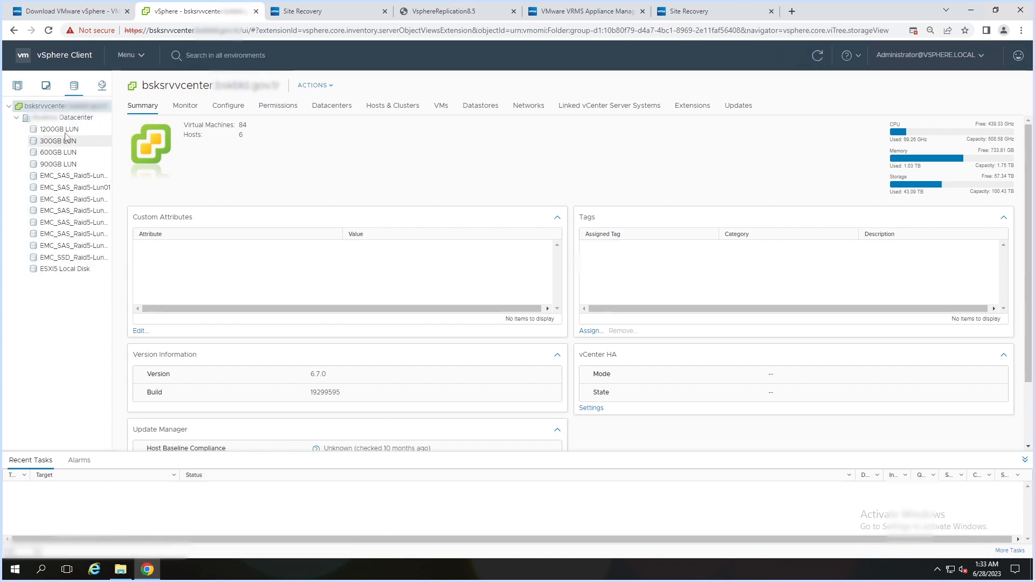
{"action": "left_click", "coordinate": [68, 131]}
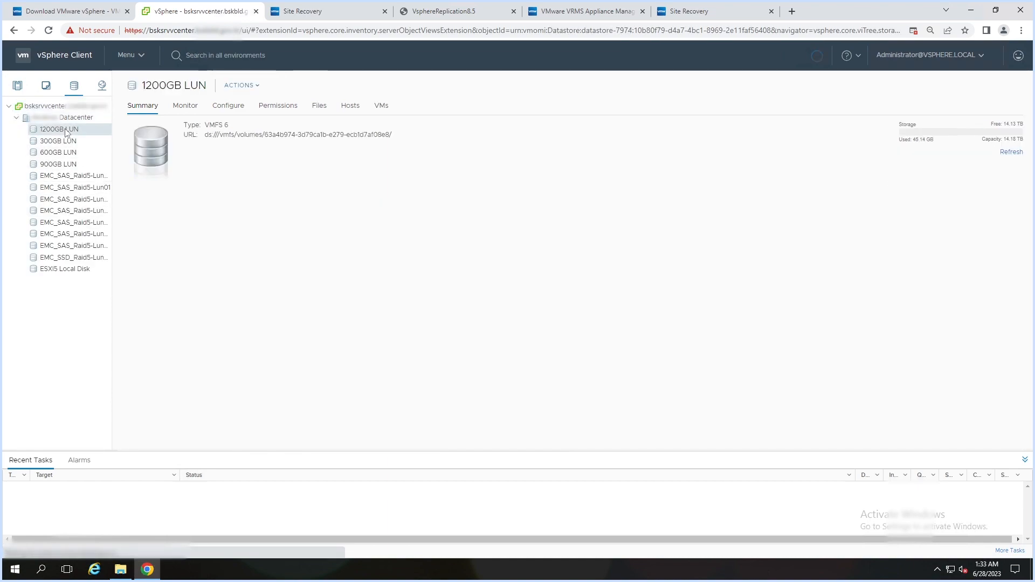
{"action": "left_click", "coordinate": [319, 107]}
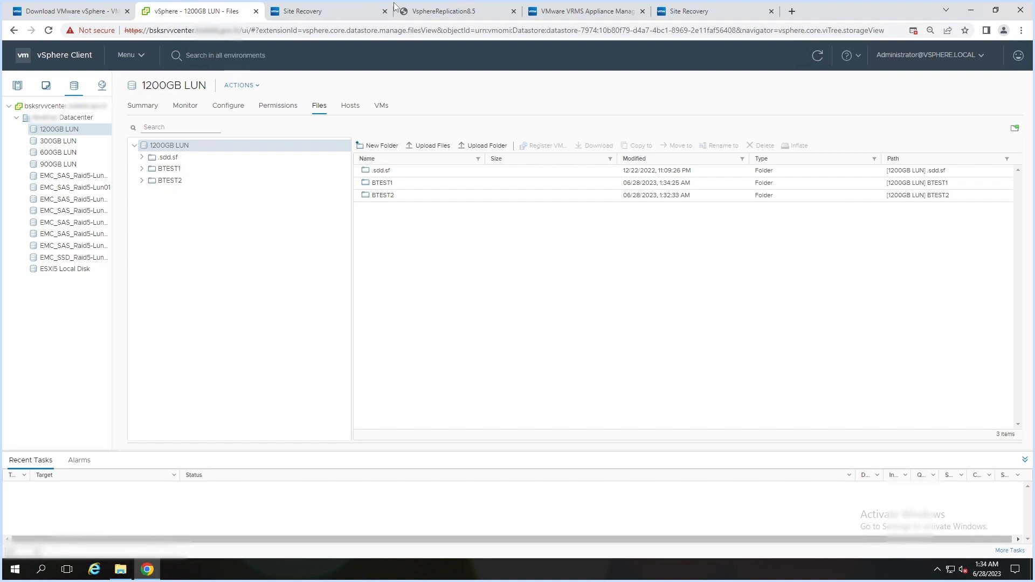
{"action": "left_click", "coordinate": [703, 12]}
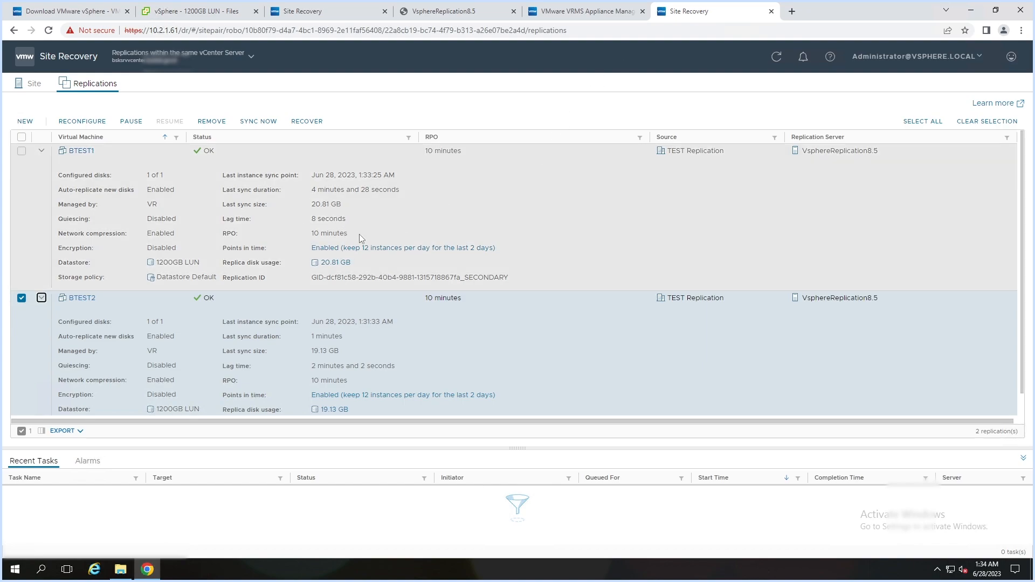
- Collapse both replications' details and run an immediate sync of BTEST1 and BTEST2
{"action": "left_click", "coordinate": [45, 157]}
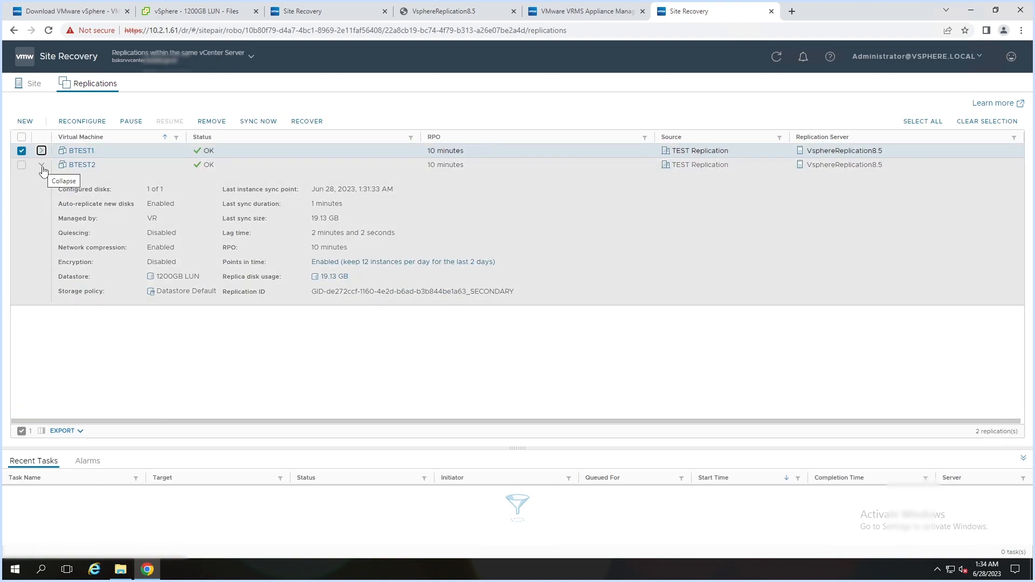
{"action": "left_click", "coordinate": [44, 170]}
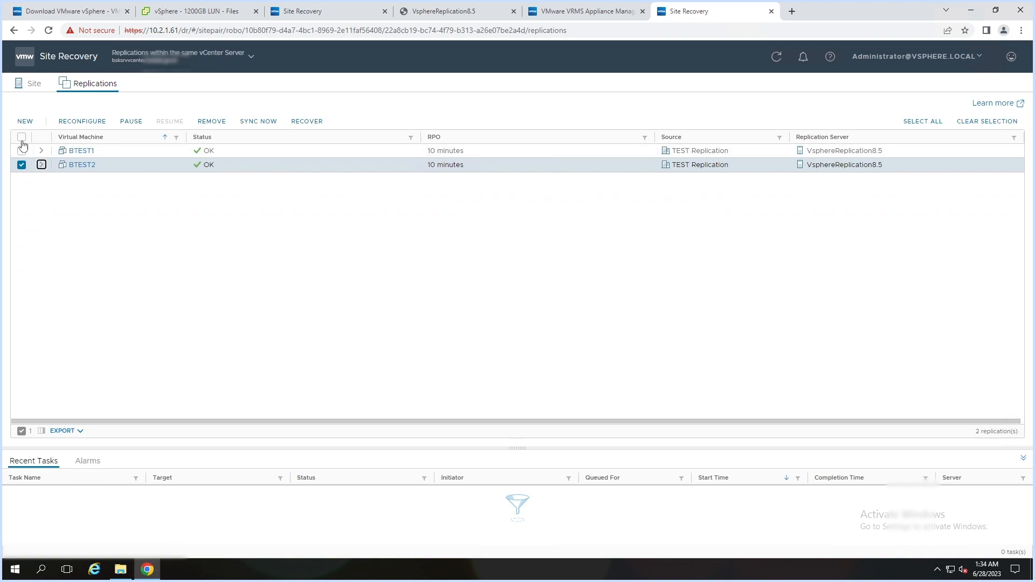
{"action": "left_click", "coordinate": [22, 138]}
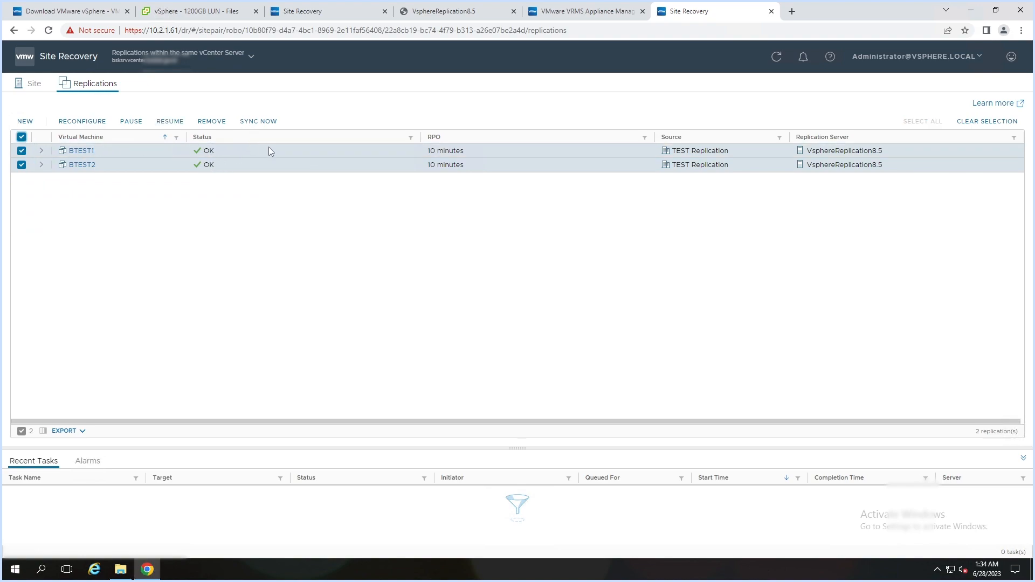
{"action": "left_click", "coordinate": [262, 123]}
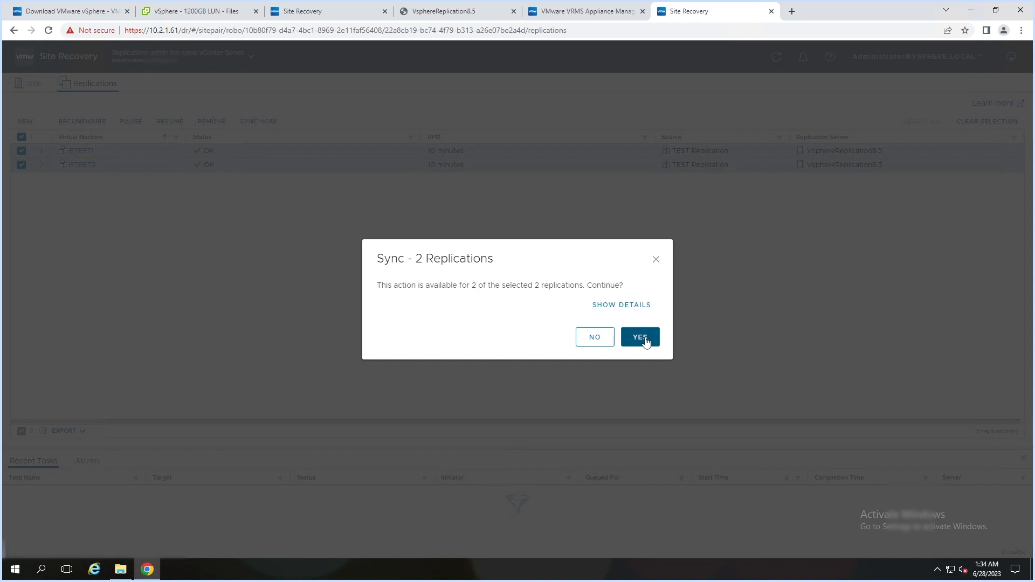
{"action": "left_click", "coordinate": [646, 342]}
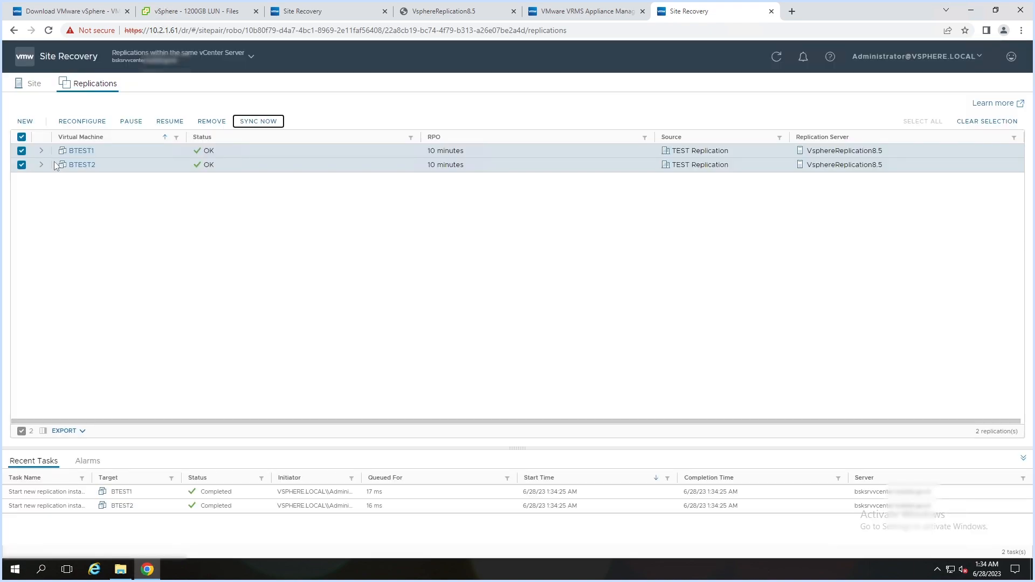
- Expand both replications' details and select only BTEST1 for replication actions
{"action": "left_click", "coordinate": [41, 151]}
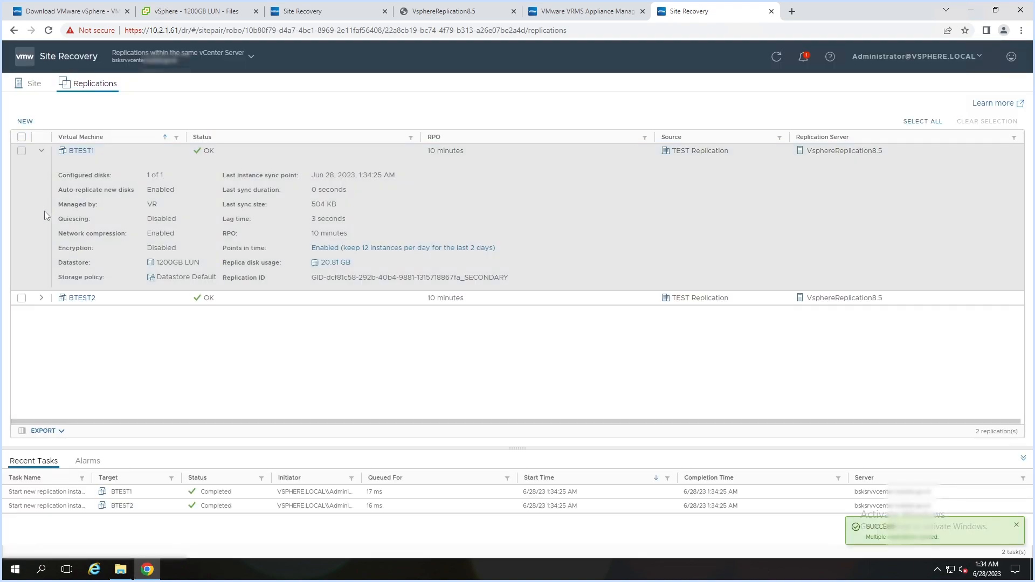
{"action": "left_click", "coordinate": [42, 298]}
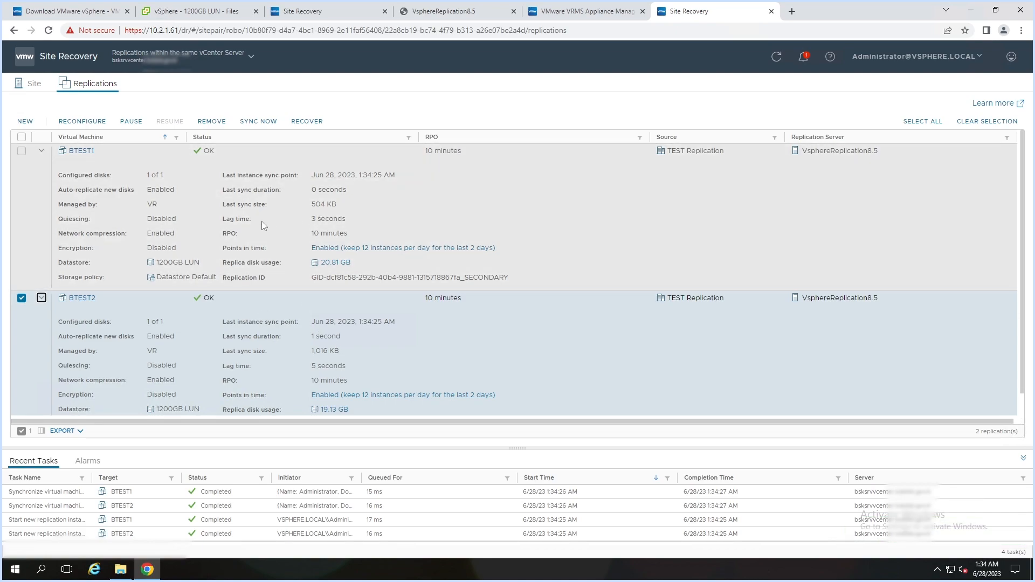
{"action": "left_click", "coordinate": [22, 299]}
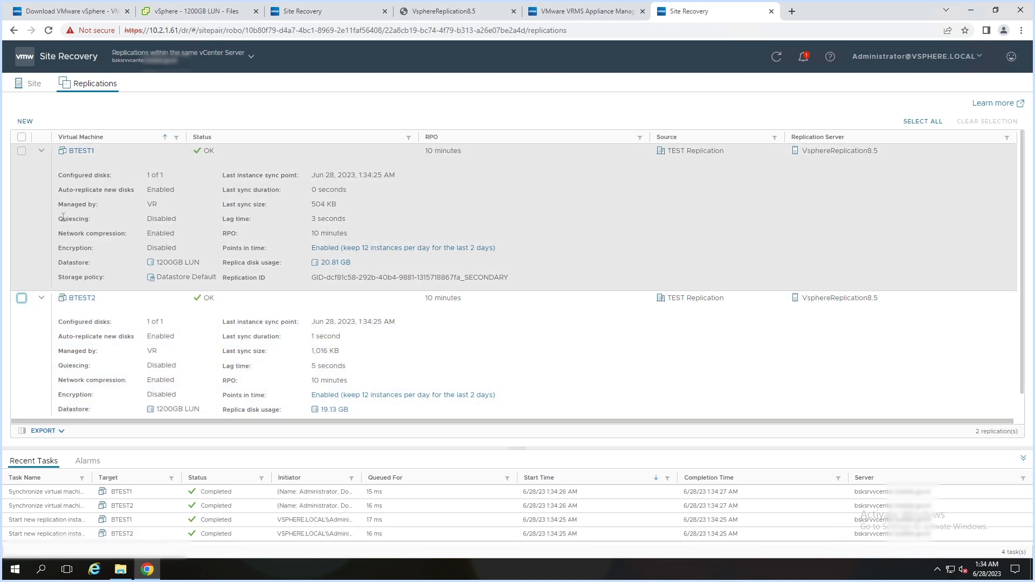
{"action": "left_click", "coordinate": [22, 152]}
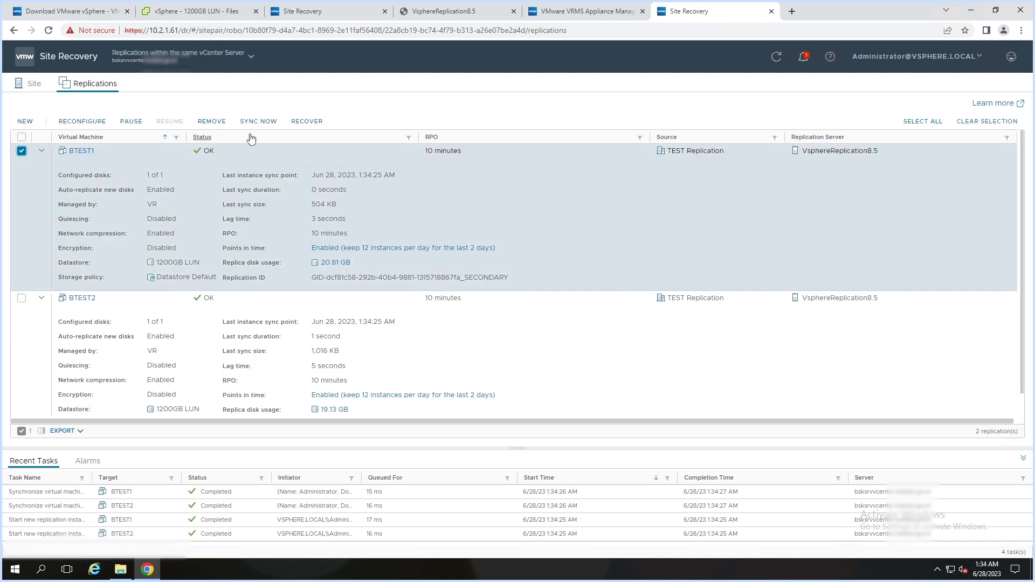
- Start recovering BTEST1 from the latest available data, leaving it powered off
{"action": "left_click", "coordinate": [305, 124]}
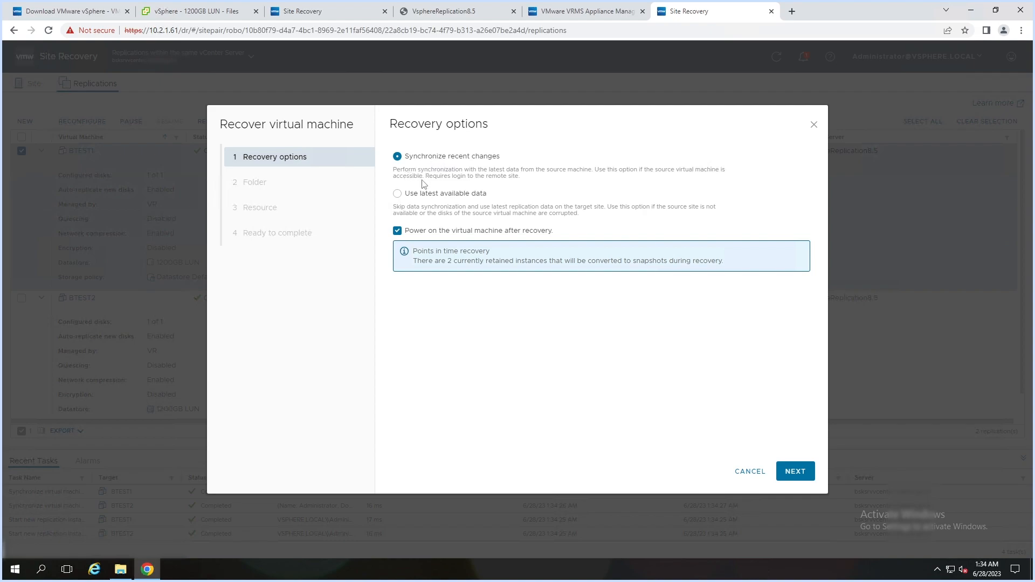
{"action": "left_click", "coordinate": [401, 199]}
{"action": "left_click", "coordinate": [398, 231]}
{"action": "left_click", "coordinate": [793, 473]}
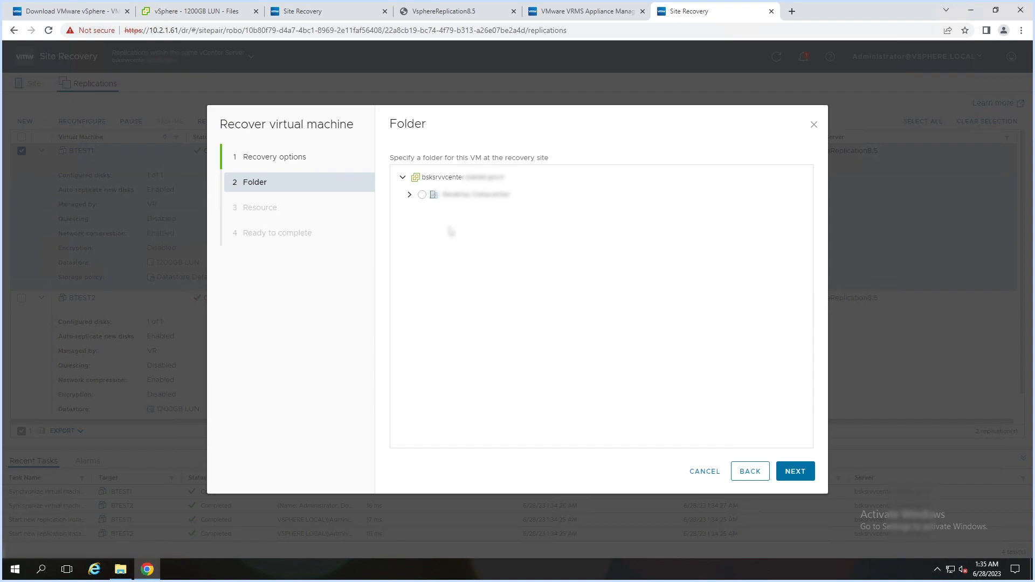
- Place BTEST1 in the Discovered virtual machine folder on Servers Cluster's third host and finish the recovery
{"action": "left_click", "coordinate": [409, 195]}
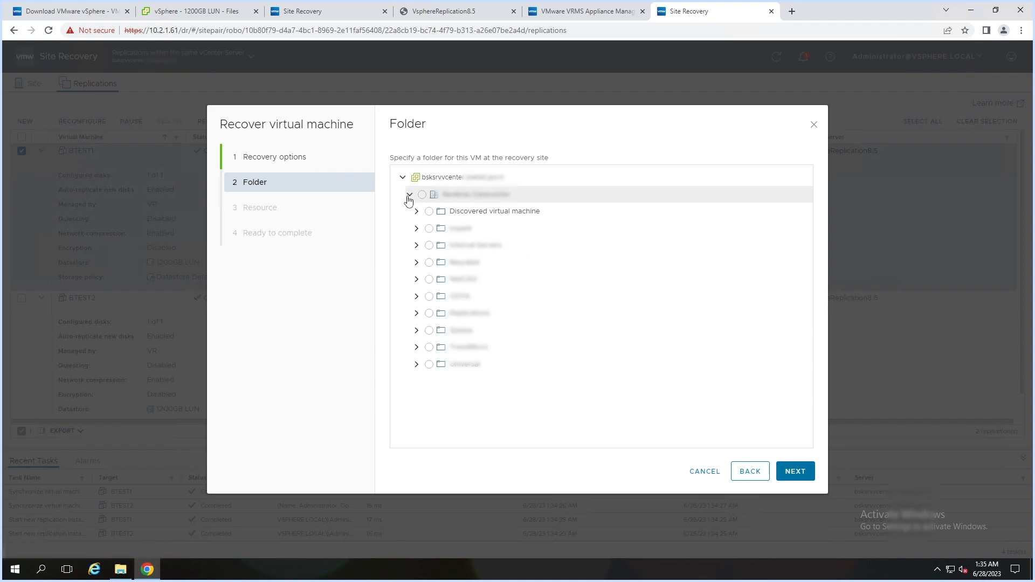
{"action": "left_click", "coordinate": [429, 213]}
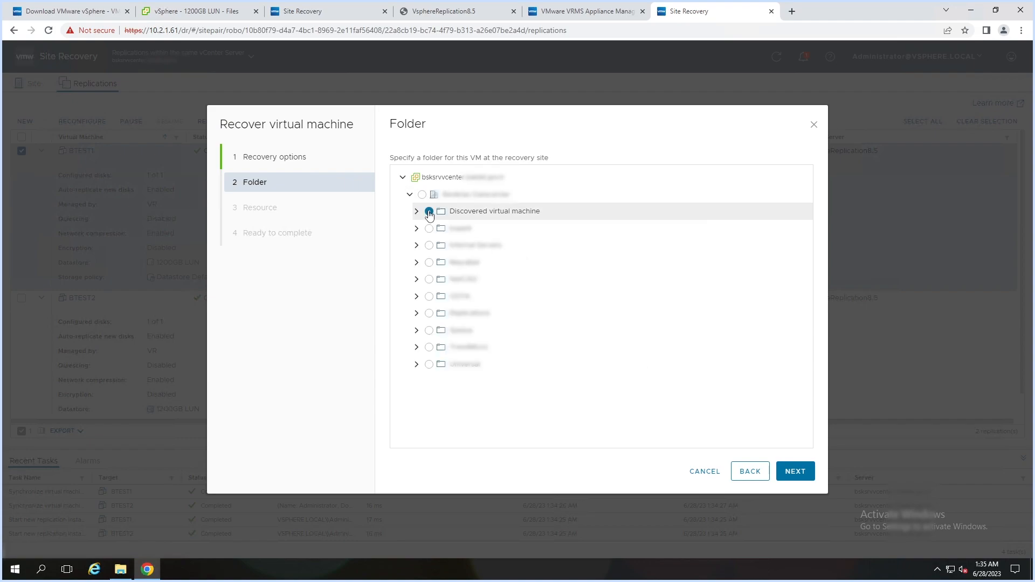
{"action": "left_click", "coordinate": [797, 472]}
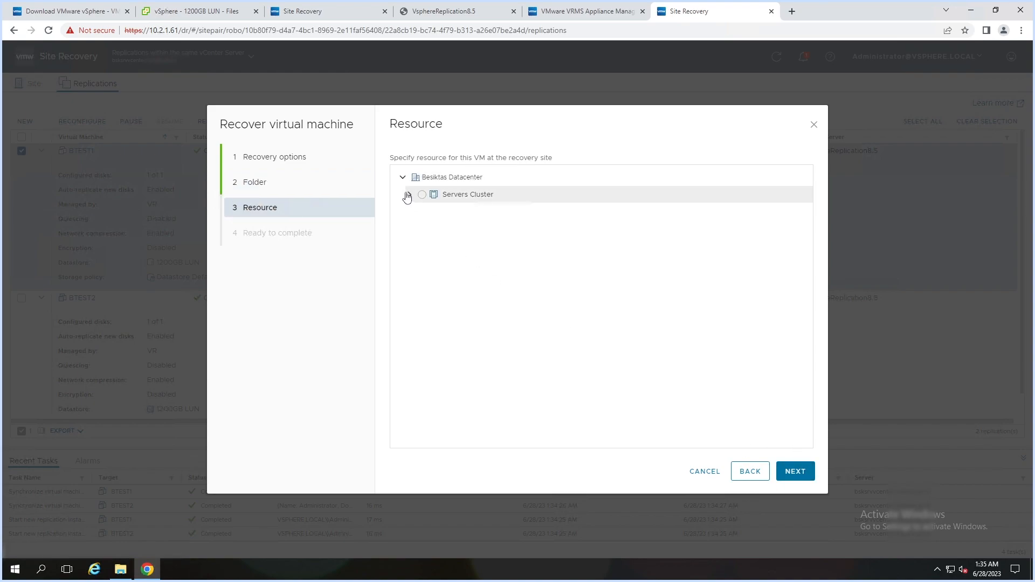
{"action": "left_click", "coordinate": [409, 194]}
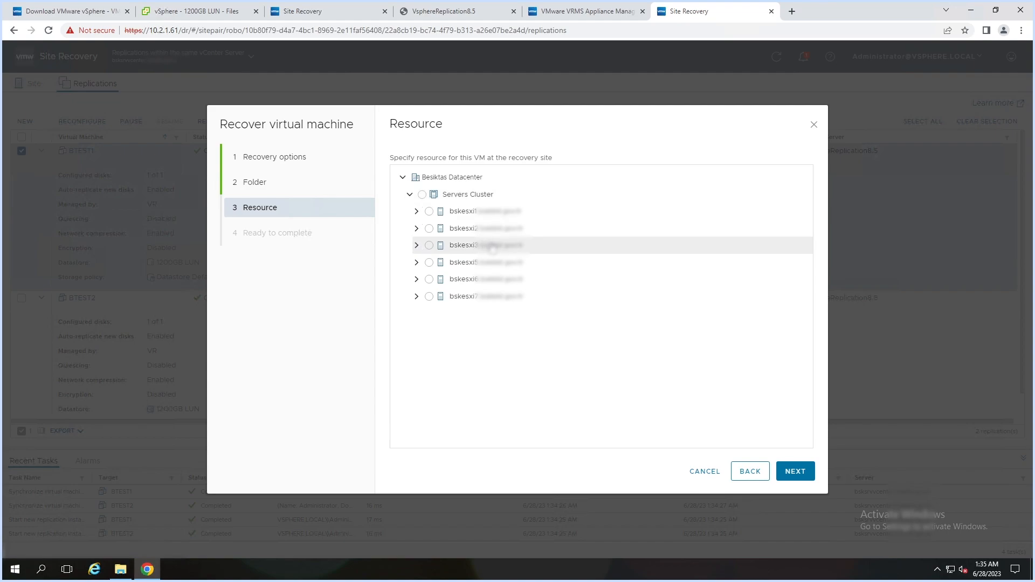
{"action": "left_click", "coordinate": [488, 247]}
{"action": "left_click", "coordinate": [796, 473]}
{"action": "left_click", "coordinate": [799, 472]}
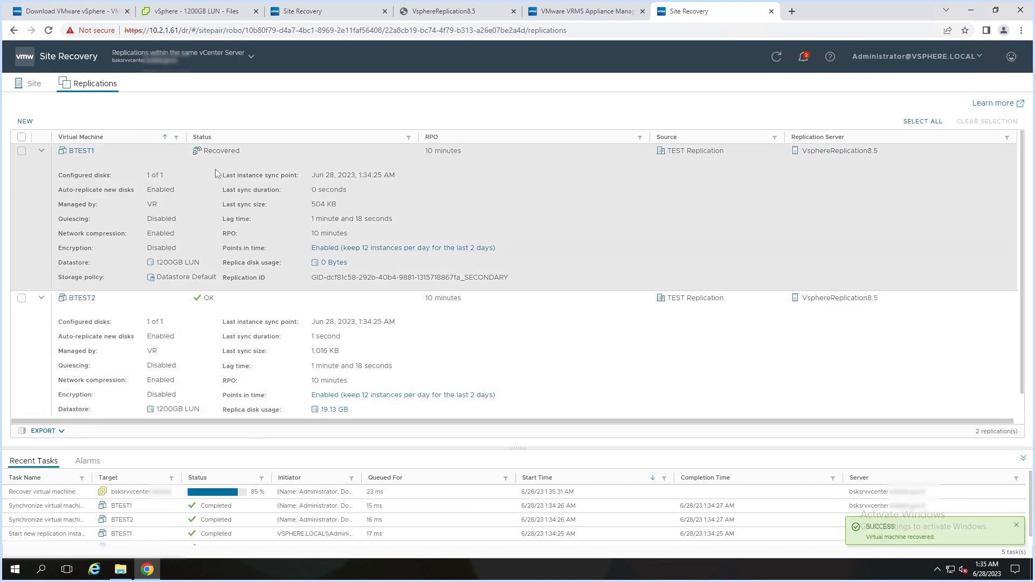
- Open the powered-off recovered BTEST1 VM's summary in vSphere Client's Hosts and Clusters inventory
{"action": "left_click_drag", "start_coordinate": [203, 151], "coordinate": [242, 158]}
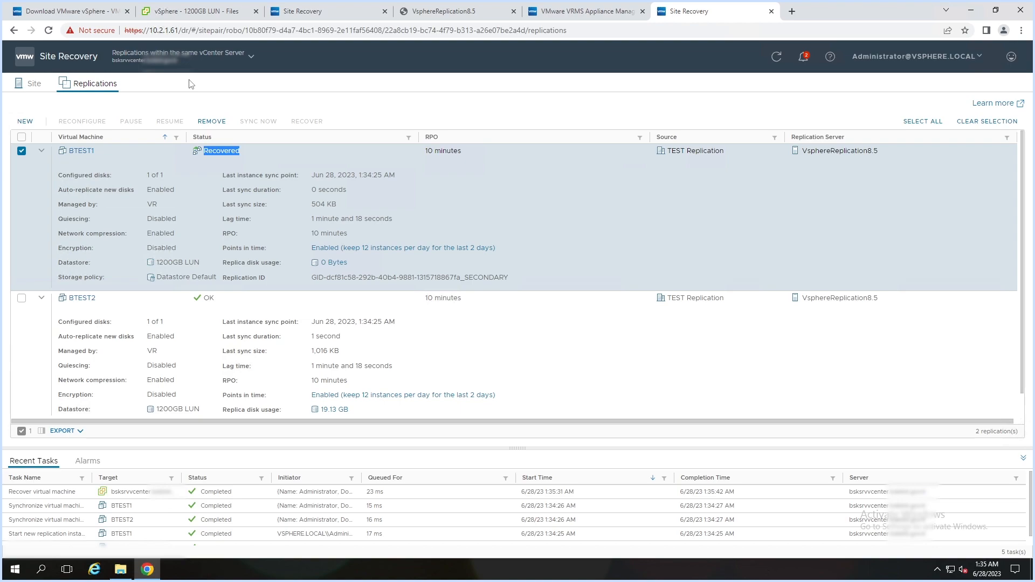
{"action": "left_click", "coordinate": [183, 15]}
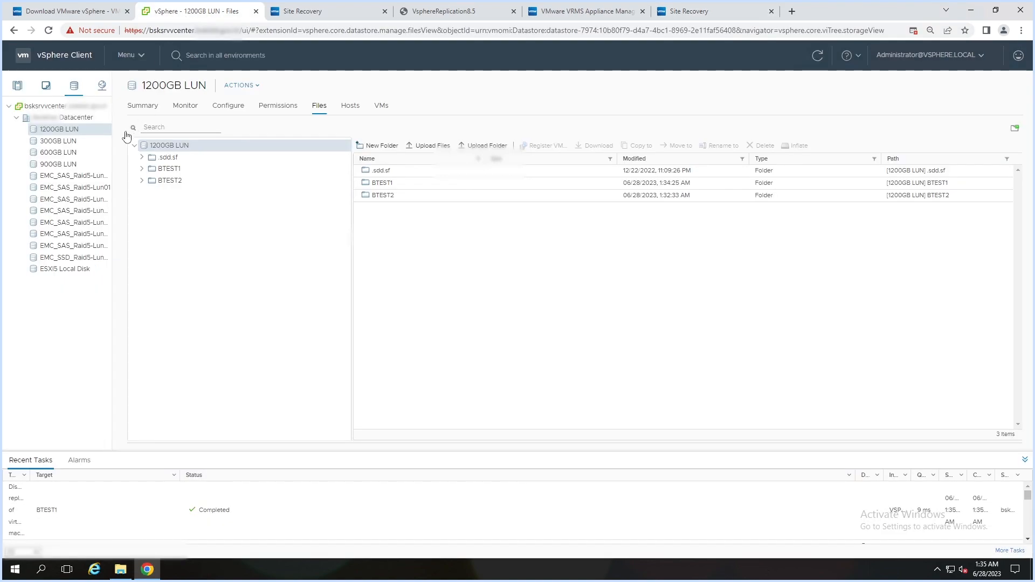
{"action": "left_click", "coordinate": [20, 87]}
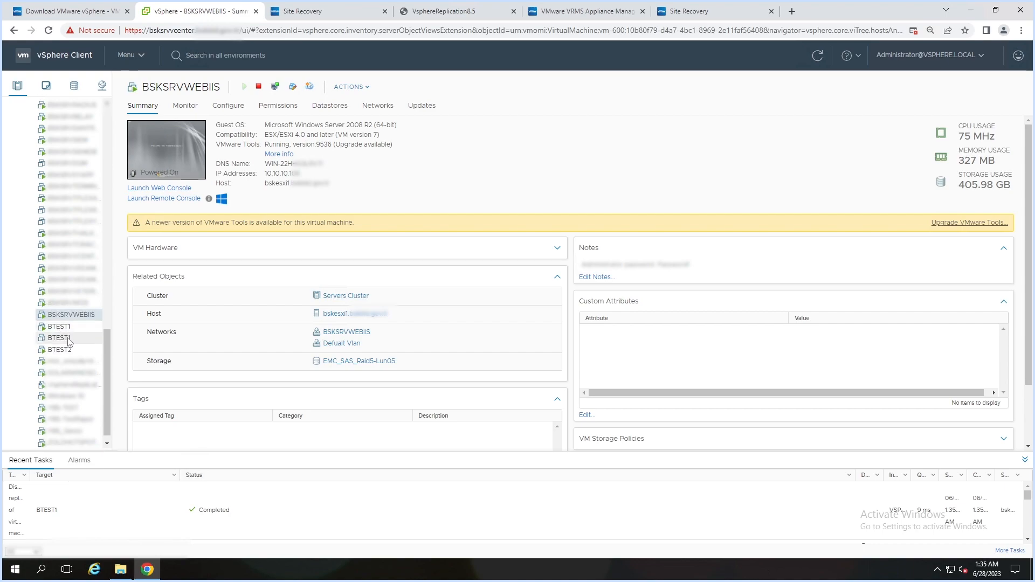
{"action": "left_click", "coordinate": [60, 338]}
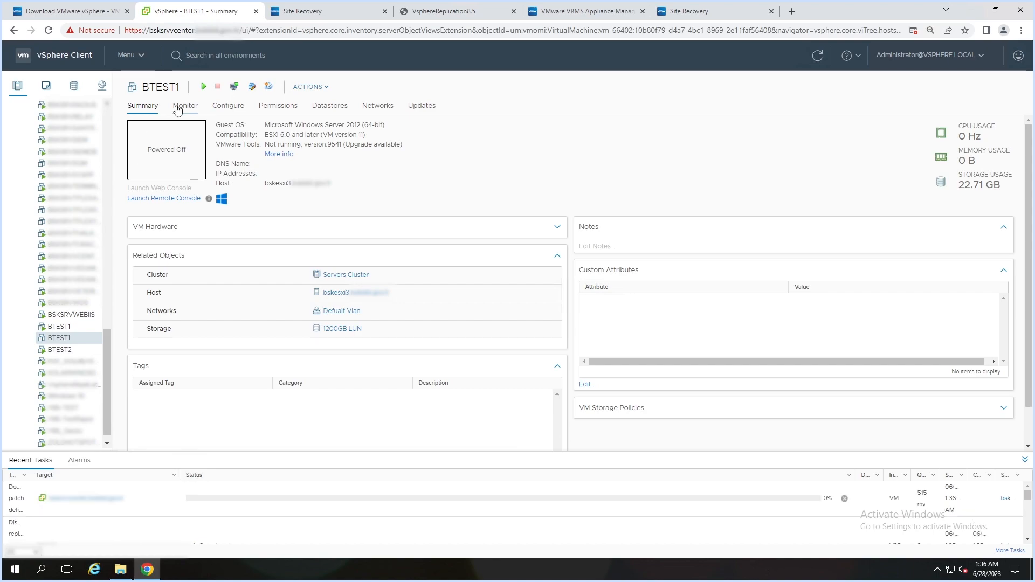
- Inspect BTEST1's two snapshots, 22:33:25 and 22:34:25, in Manage Snapshots
{"action": "right_click", "coordinate": [64, 338]}
{"action": "mouse_move", "coordinate": [104, 233]}
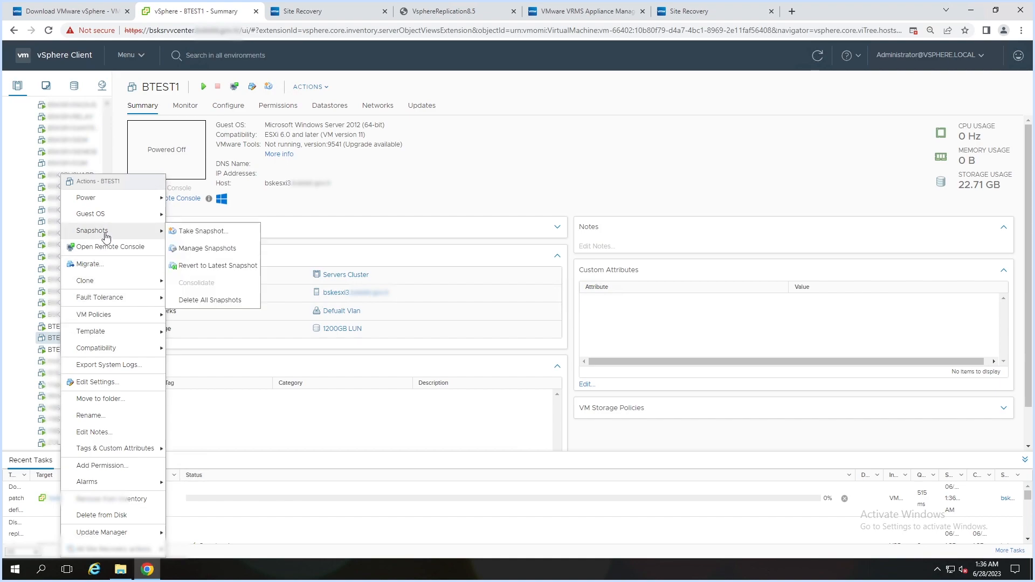
{"action": "left_click", "coordinate": [208, 249]}
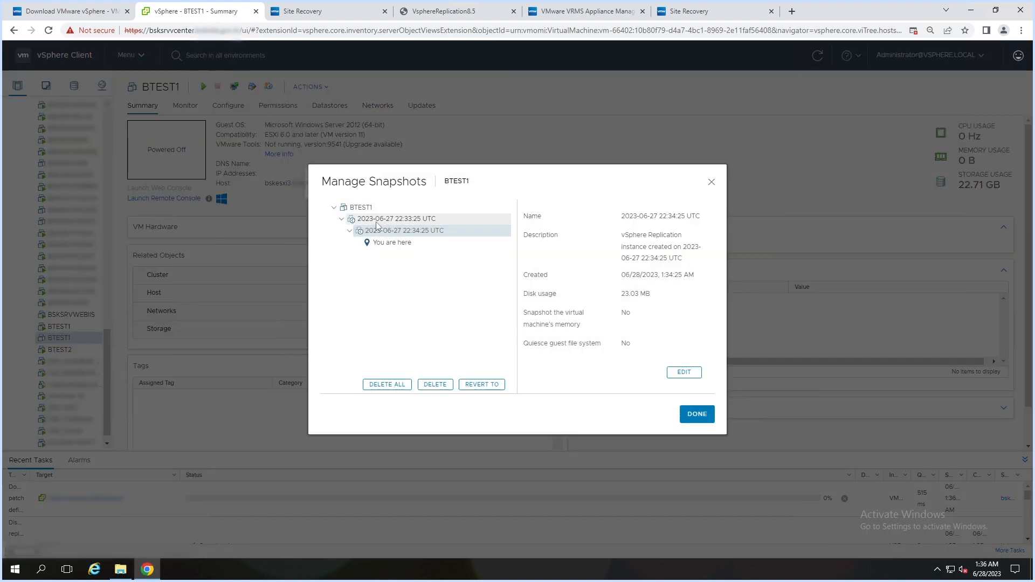
{"action": "left_click", "coordinate": [391, 220]}
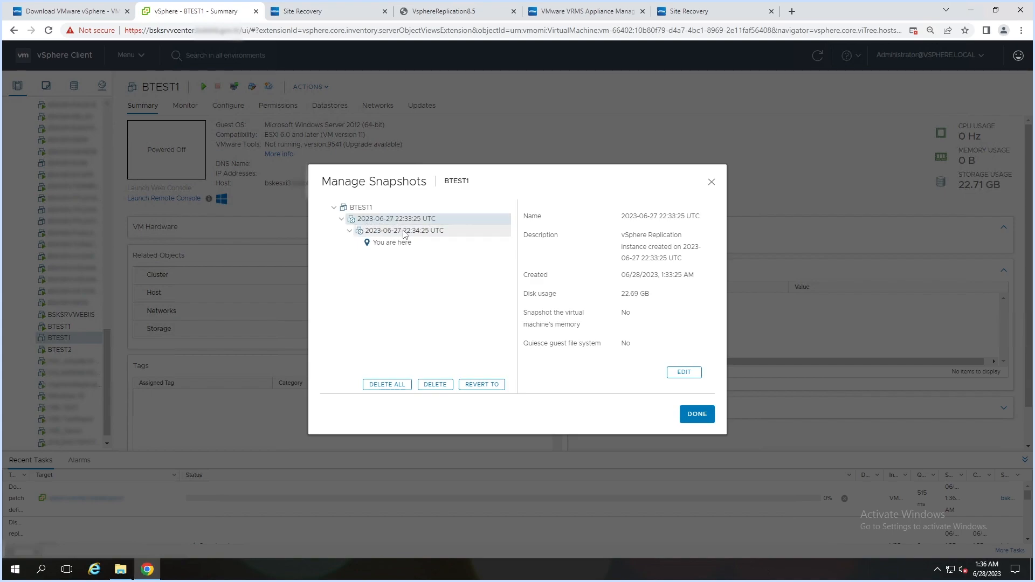
{"action": "left_click", "coordinate": [404, 231]}
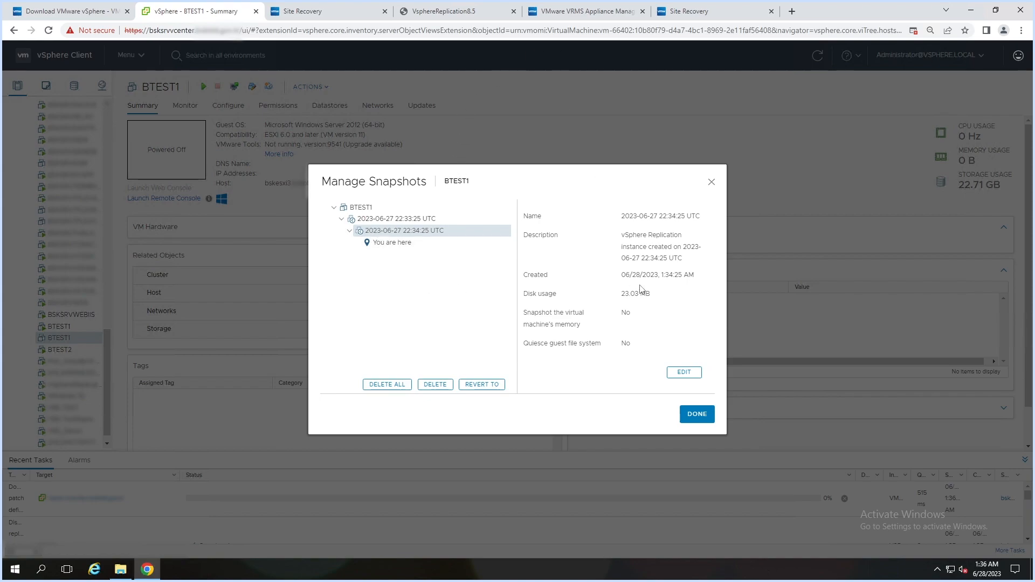
- Close the snapshot list and return to Site Recovery's replications list showing BTEST1 Recovered
{"action": "left_click", "coordinate": [710, 181]}
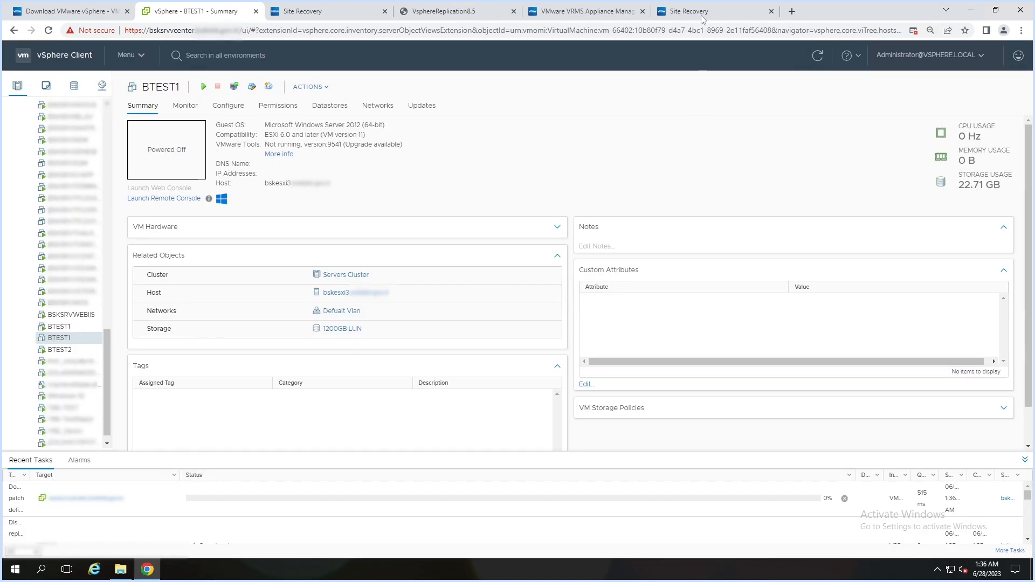
{"action": "left_click", "coordinate": [702, 20]}
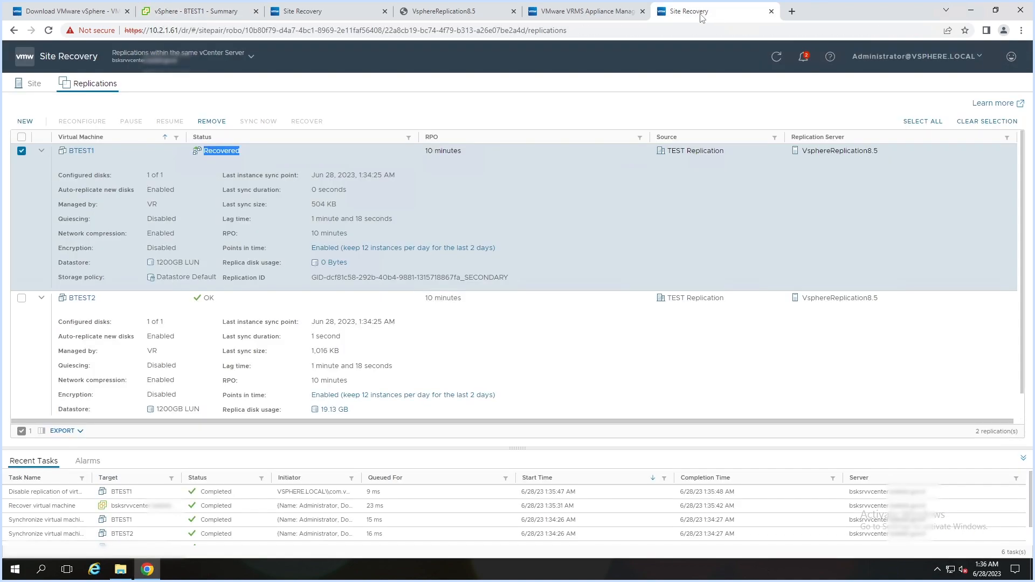
{"action": "left_click", "coordinate": [347, 189]}
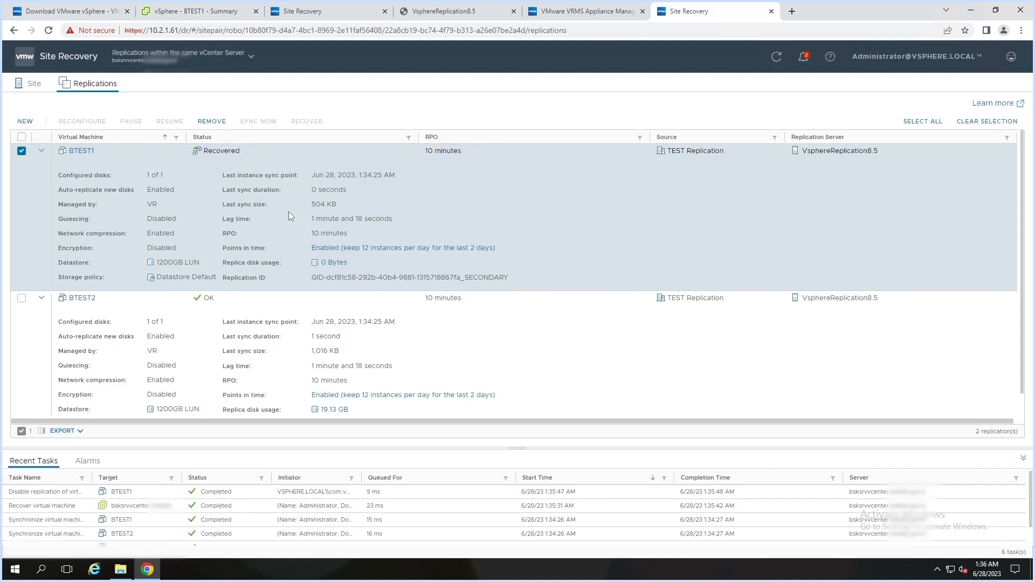